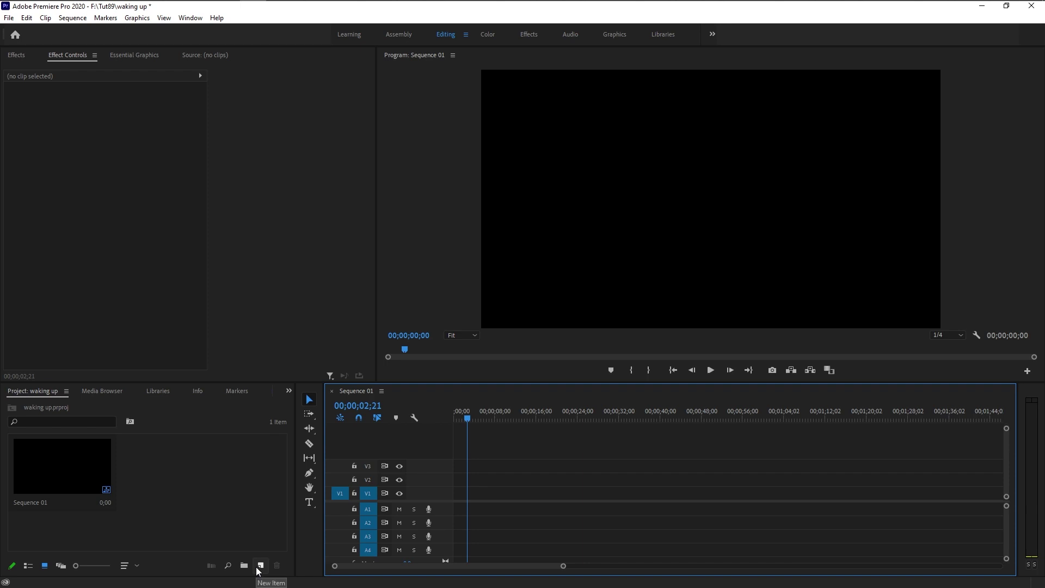
Create a black 1440 × 1080 color matte named "Upper Eyelid"
click(260, 567)
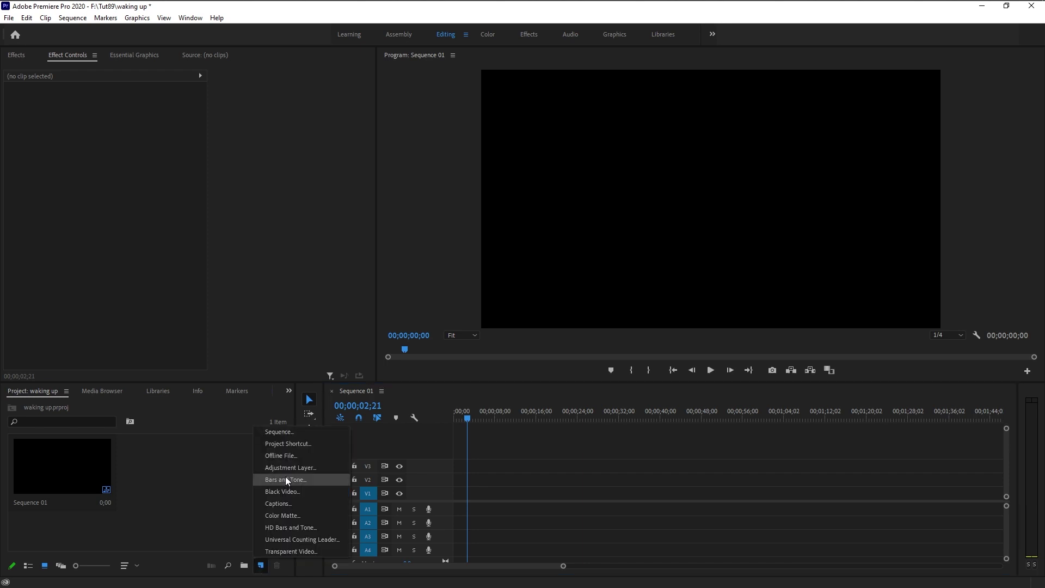
click(295, 515)
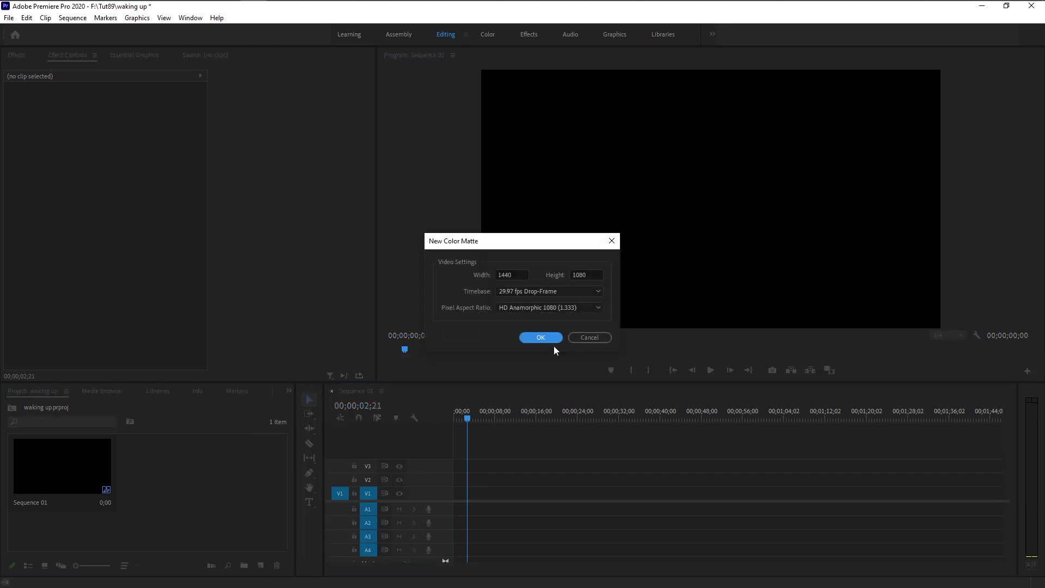
click(542, 338)
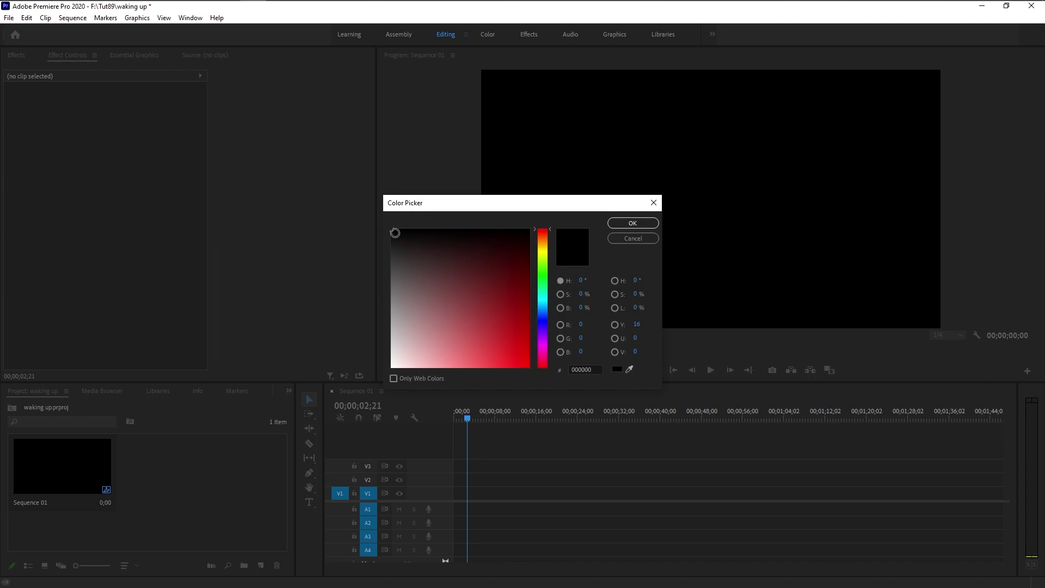
click(405, 230)
drag(406, 231, 403, 229)
click(645, 225)
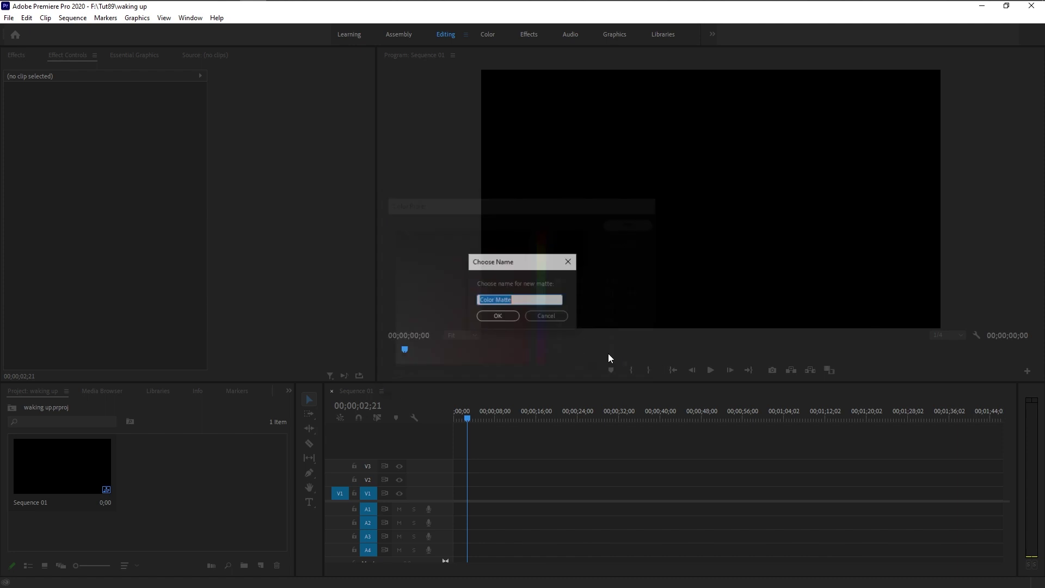
text(Upper)
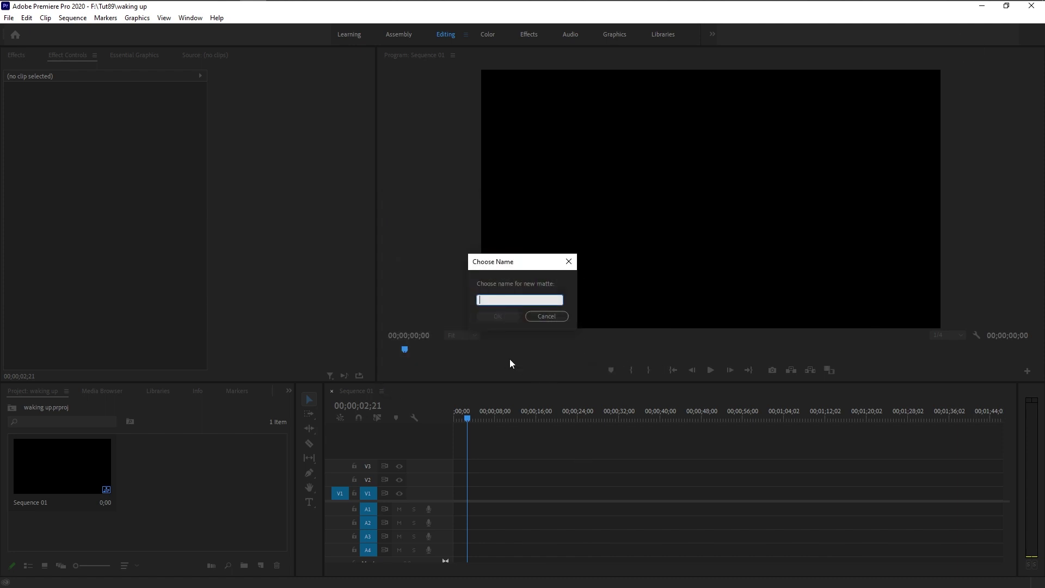
text( Eyelide)
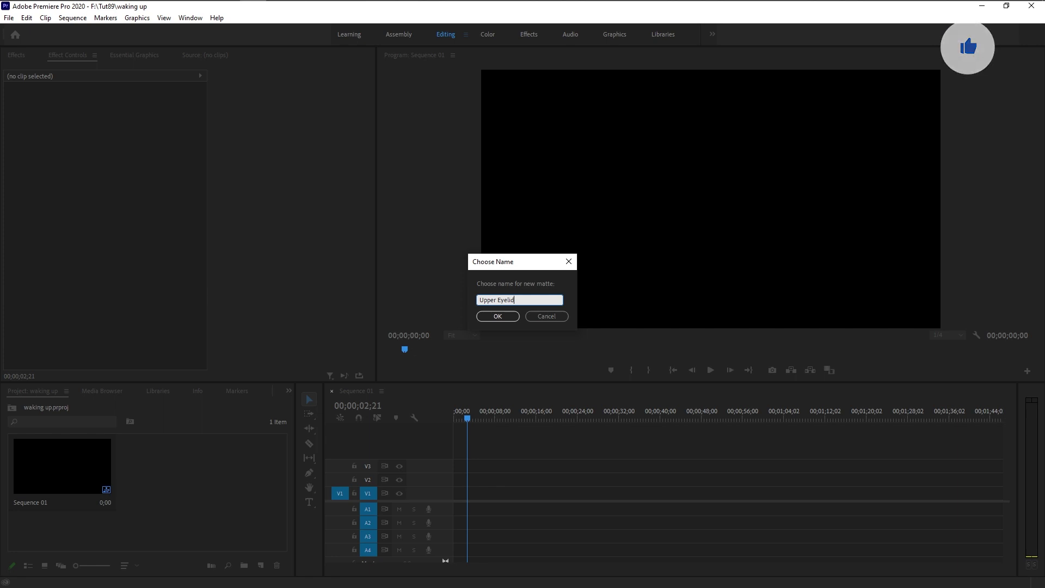
key(Return)
Place the Upper Eyelid matte at the start of track V2 and extend the clip to about 51 seconds
drag(156, 472, 460, 479)
click(464, 481)
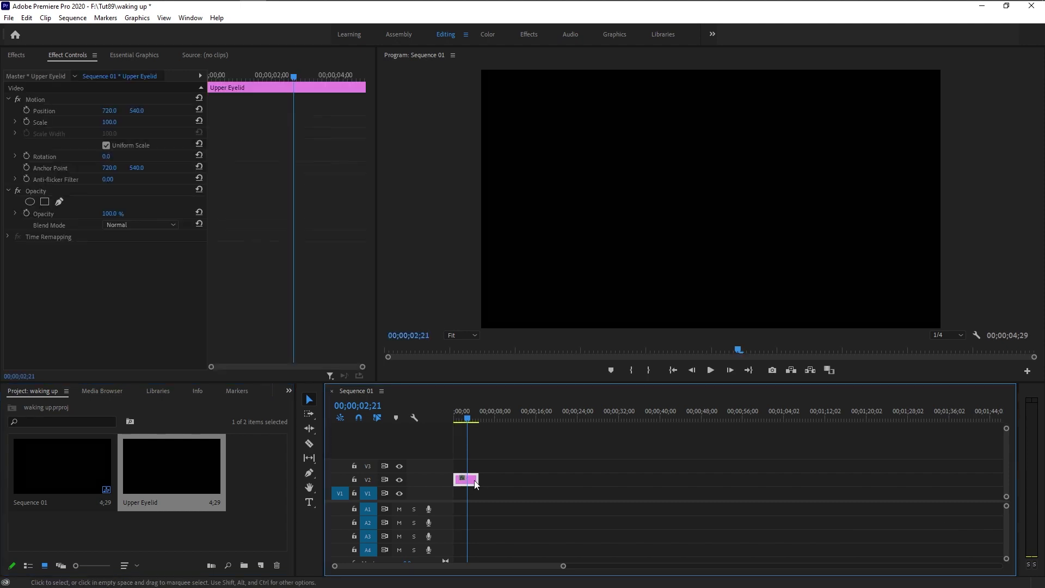
drag(566, 478, 717, 479)
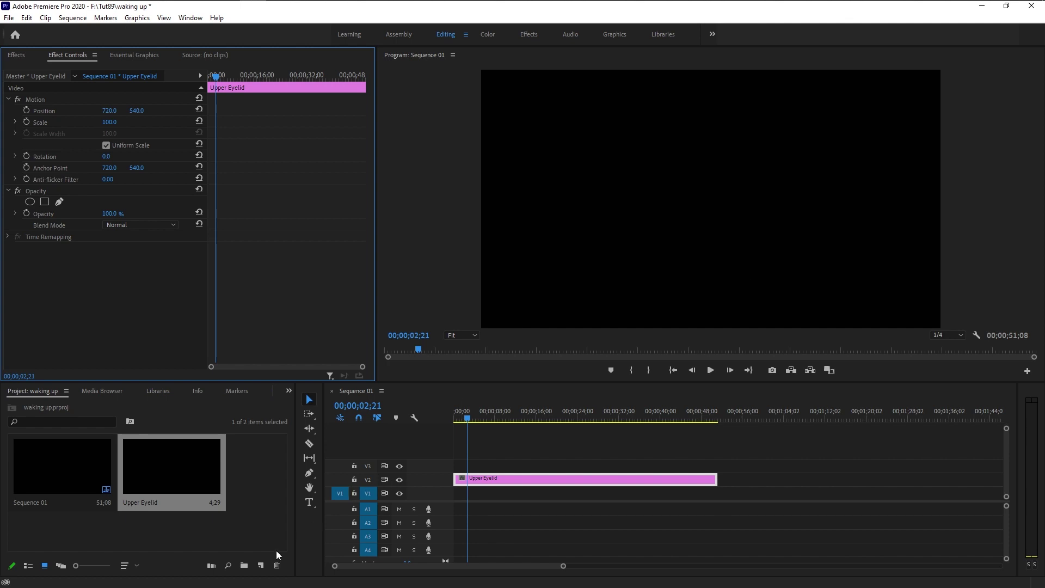
Create a white (FFFFFF) color matte named "white" with the default video settings
click(261, 566)
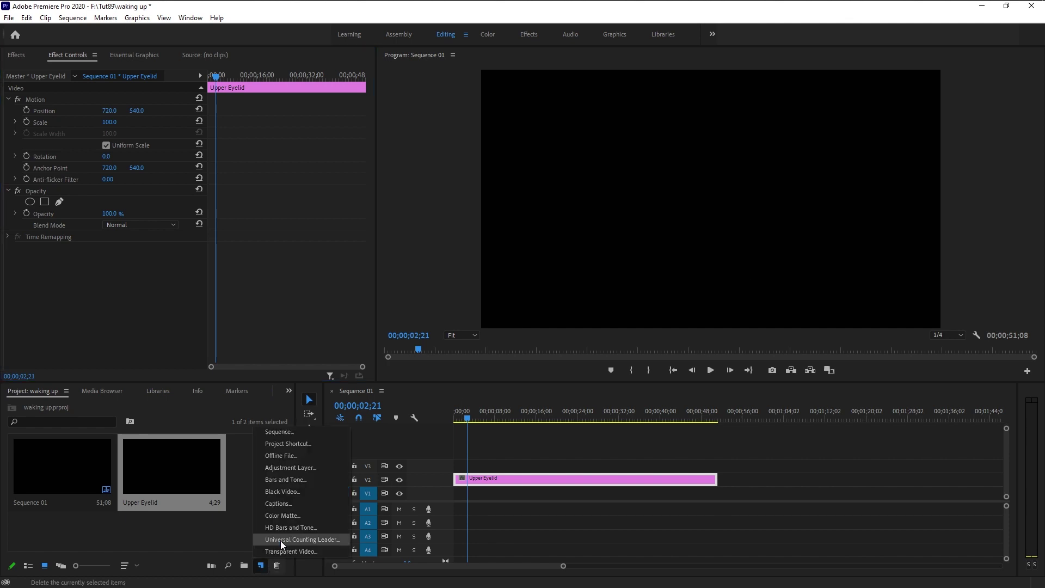
click(301, 515)
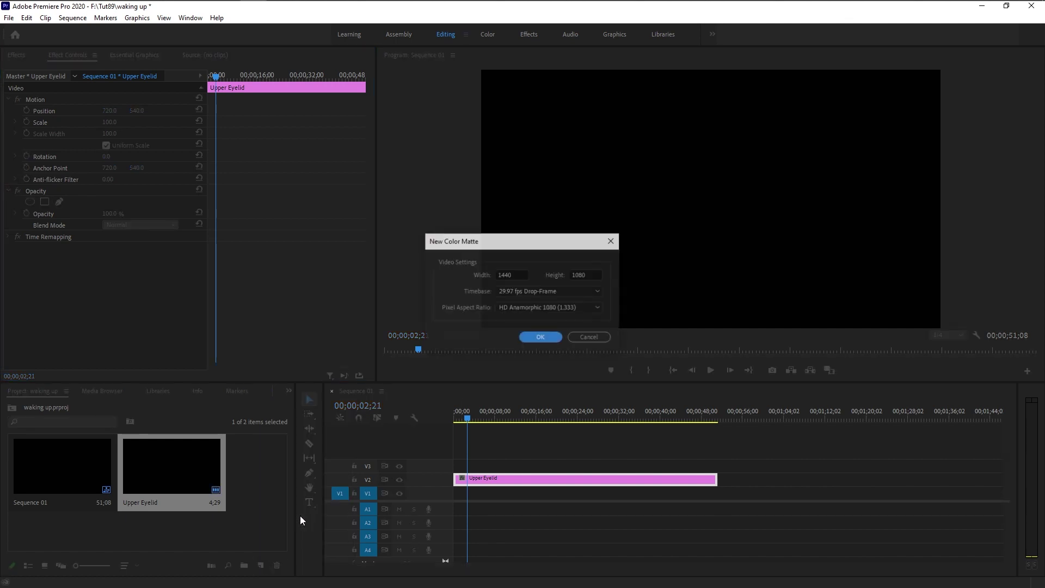
click(537, 338)
click(411, 350)
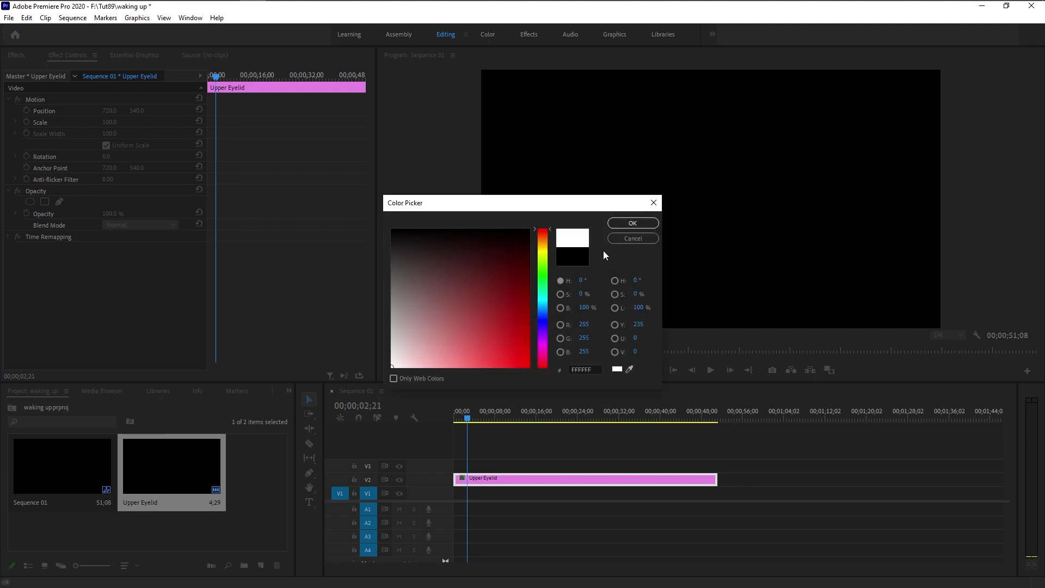
click(619, 222)
text(white)
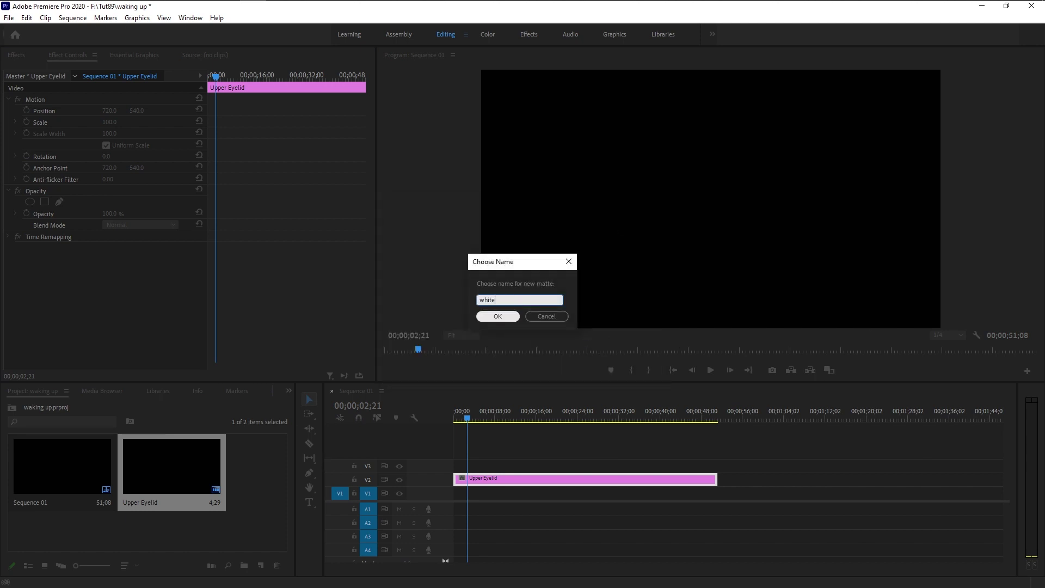
click(497, 316)
Place the white matte at the start of track V1 and extend it to the end of the Upper Eyelid clip
drag(279, 462, 481, 502)
click(478, 494)
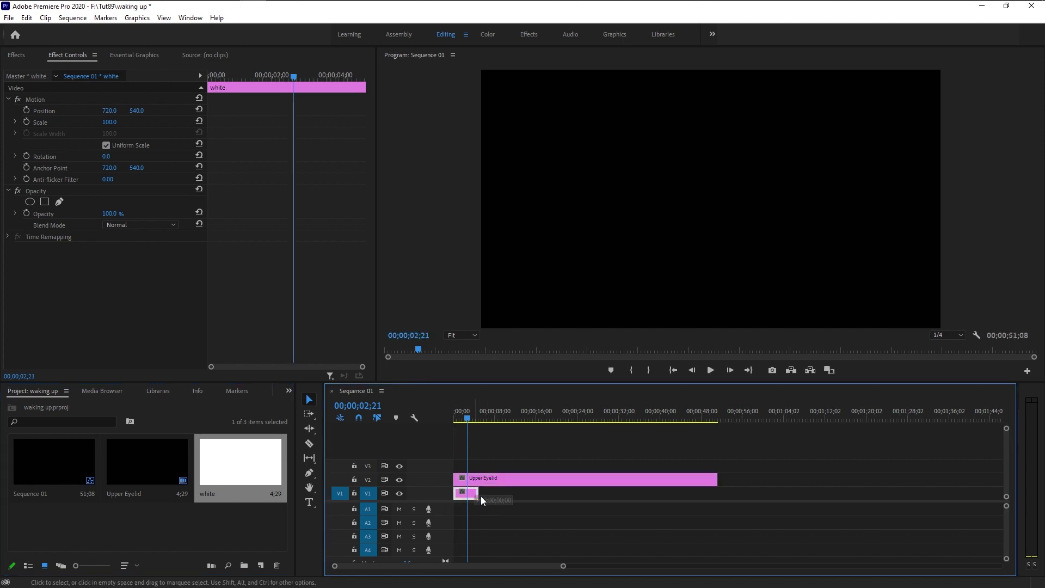
drag(475, 495, 717, 495)
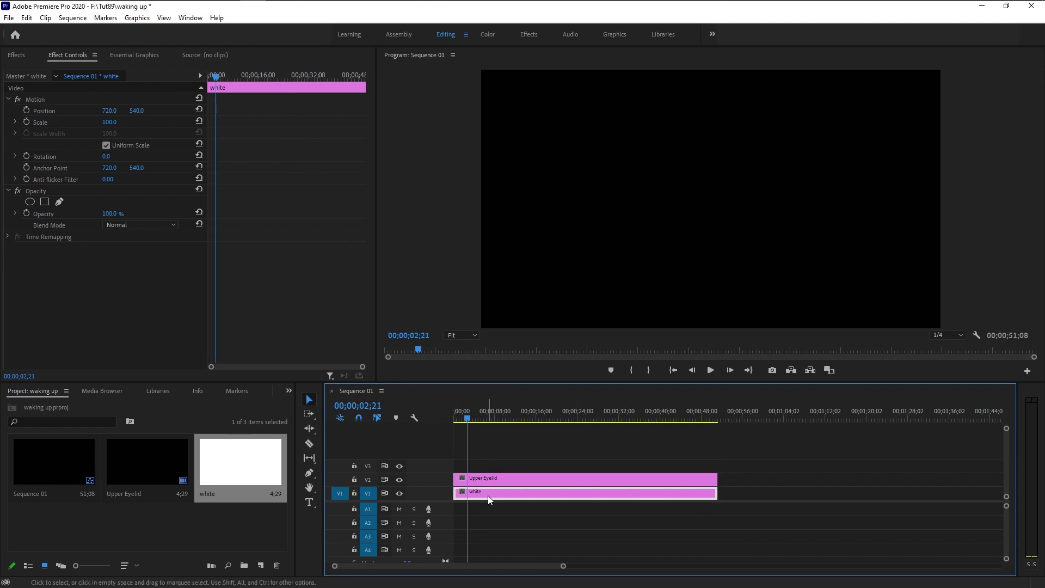
Toggle track V2's visibility off and on to check the white matte beneath it
click(400, 479)
click(399, 480)
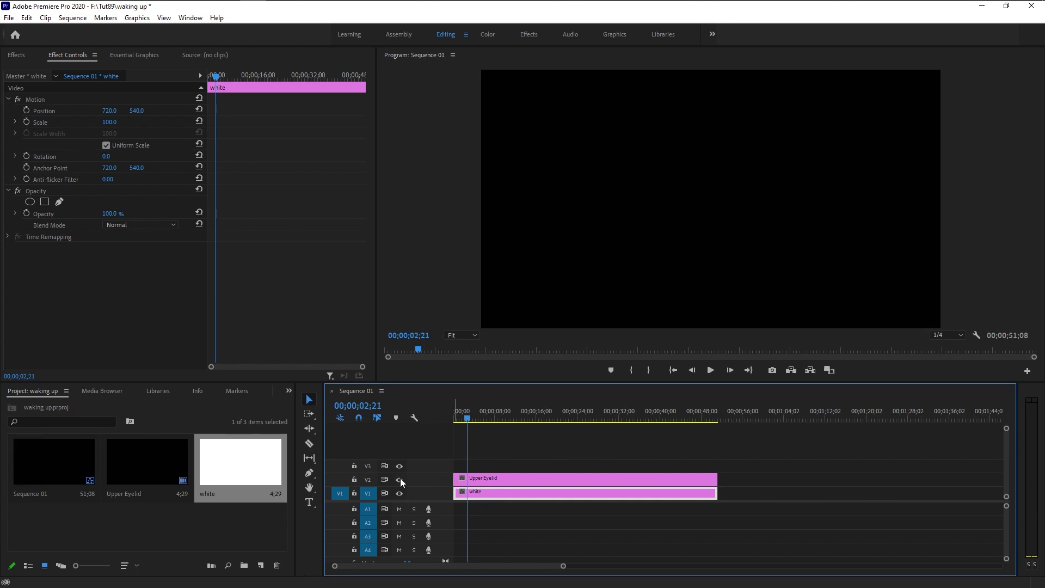
click(400, 480)
click(400, 480)
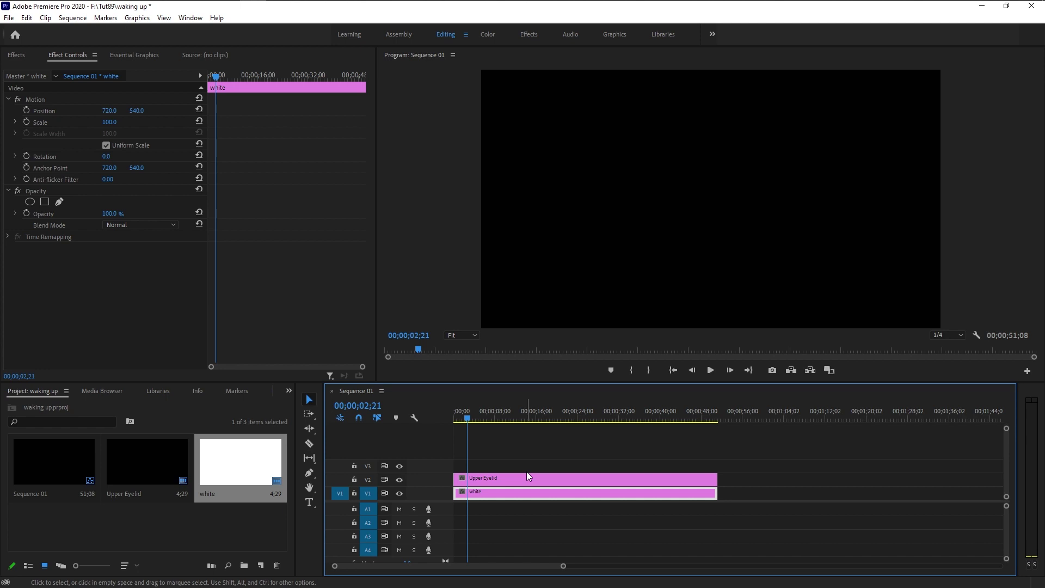
Draw a closed freeform opacity mask on the Upper Eyelid clip, with a curved lower edge rising from the frame's lower left to its upper right
click(490, 479)
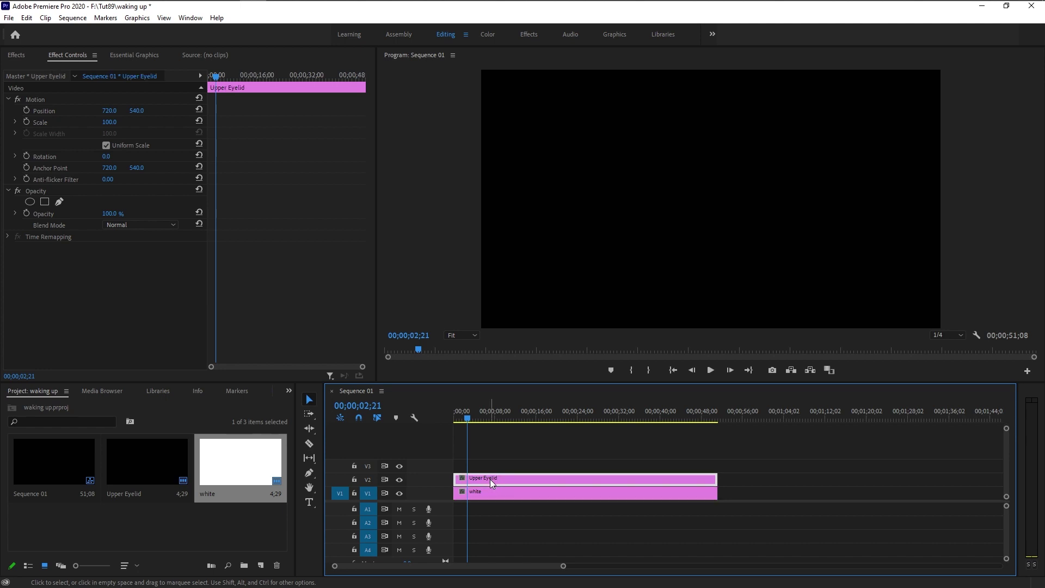
click(456, 336)
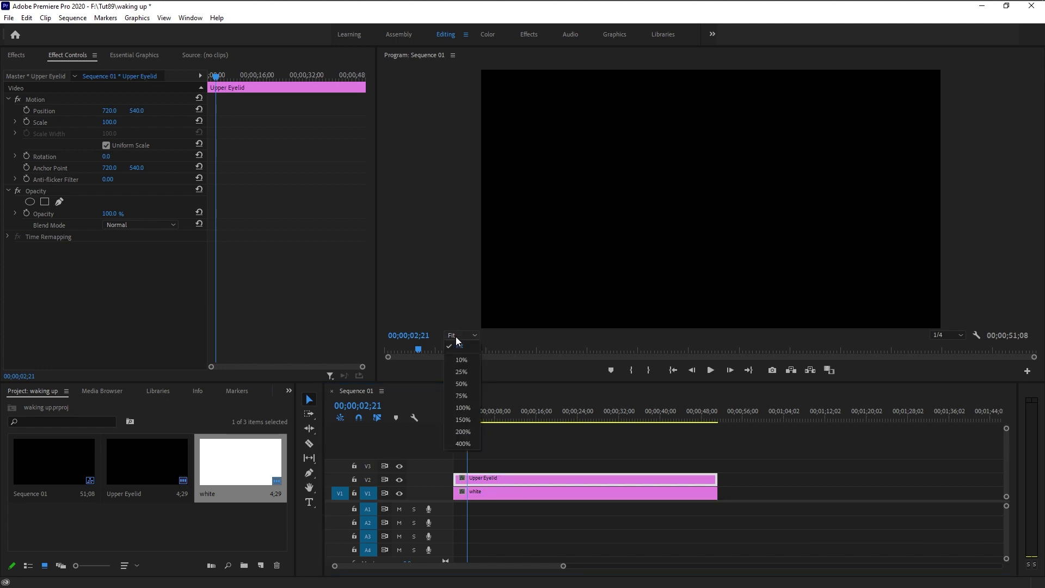
click(463, 371)
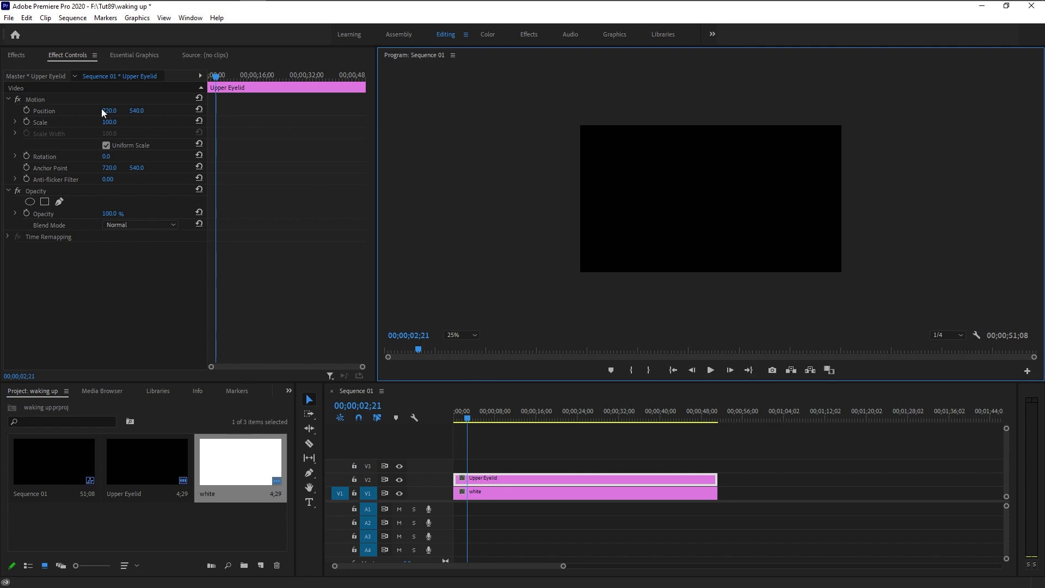
click(58, 202)
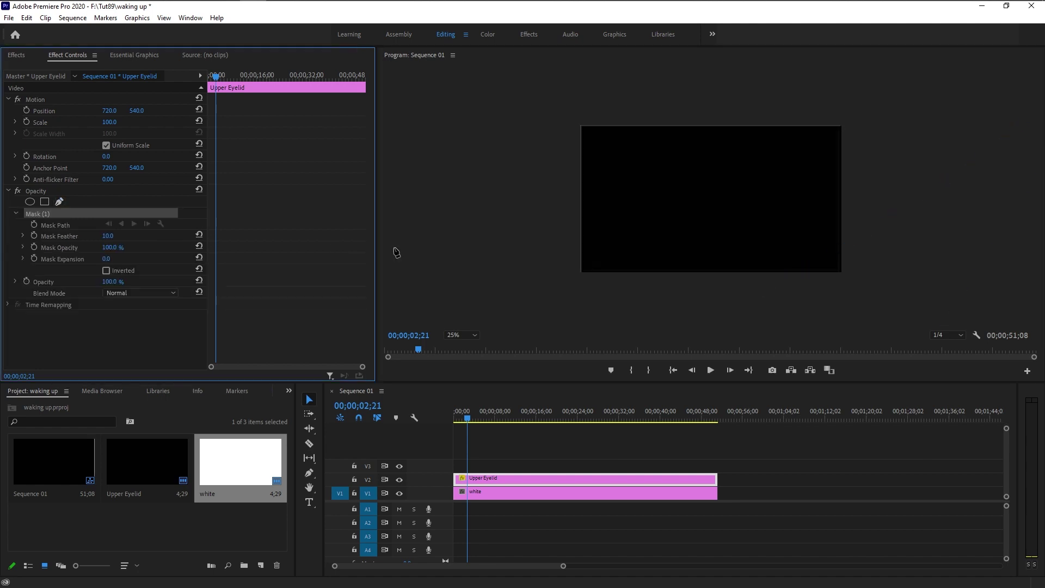
click(566, 269)
drag(867, 122, 1043, 101)
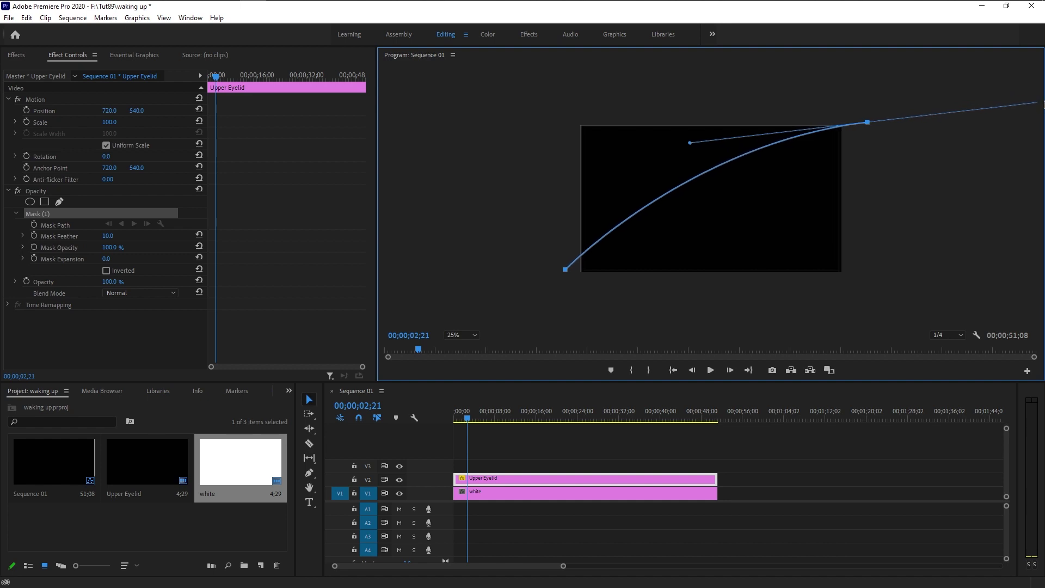
click(861, 85)
click(547, 95)
click(517, 207)
click(537, 286)
click(565, 269)
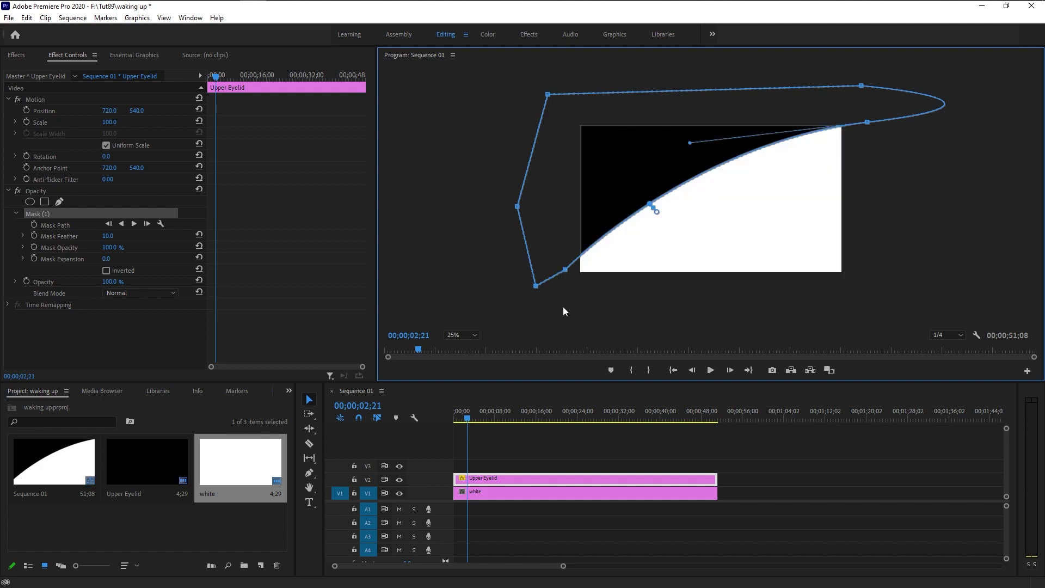
click(465, 338)
click(465, 347)
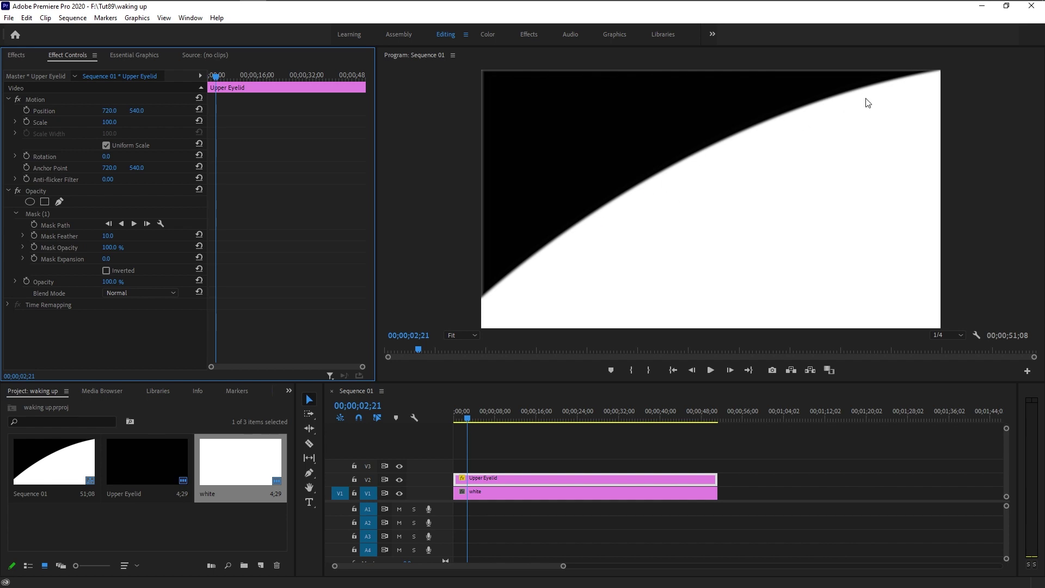
Set the Upper Eyelid clip's mask feather to 11 and its motion to position 1009, 568, scale 217 and rotation 1°
click(73, 237)
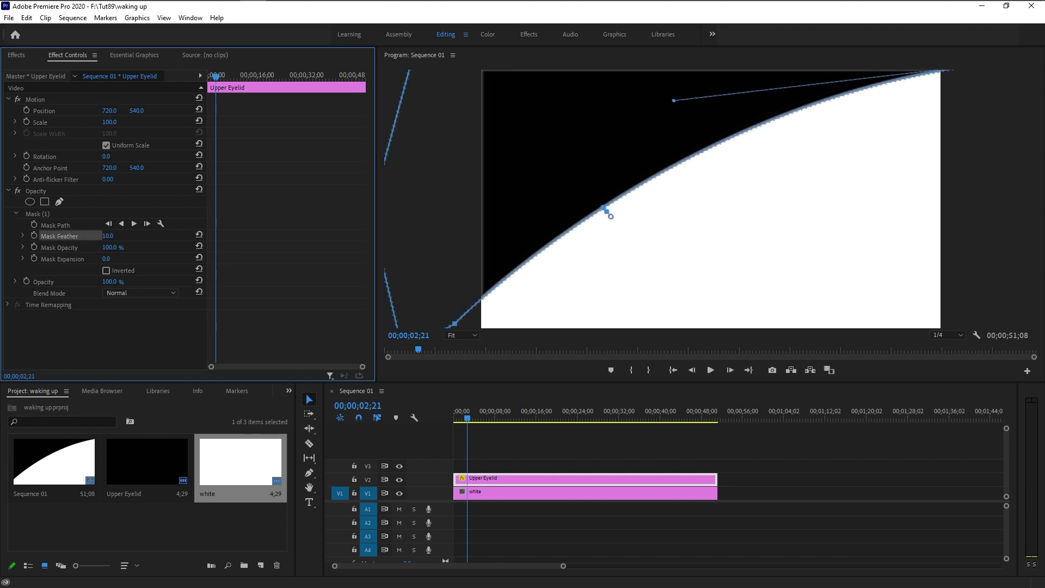
drag(108, 236, 180, 246)
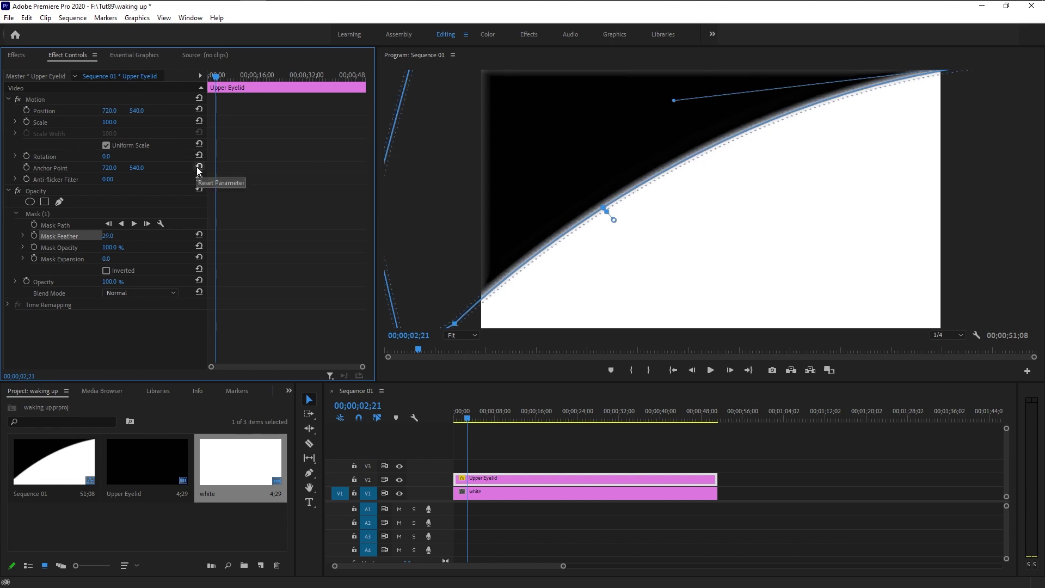
mouse_move(107, 127)
mouse_down()
mouse_move(120, 124)
mouse_move(108, 121)
mouse_move(115, 110)
mouse_move(336, 110)
mouse_move(111, 110)
mouse_up()
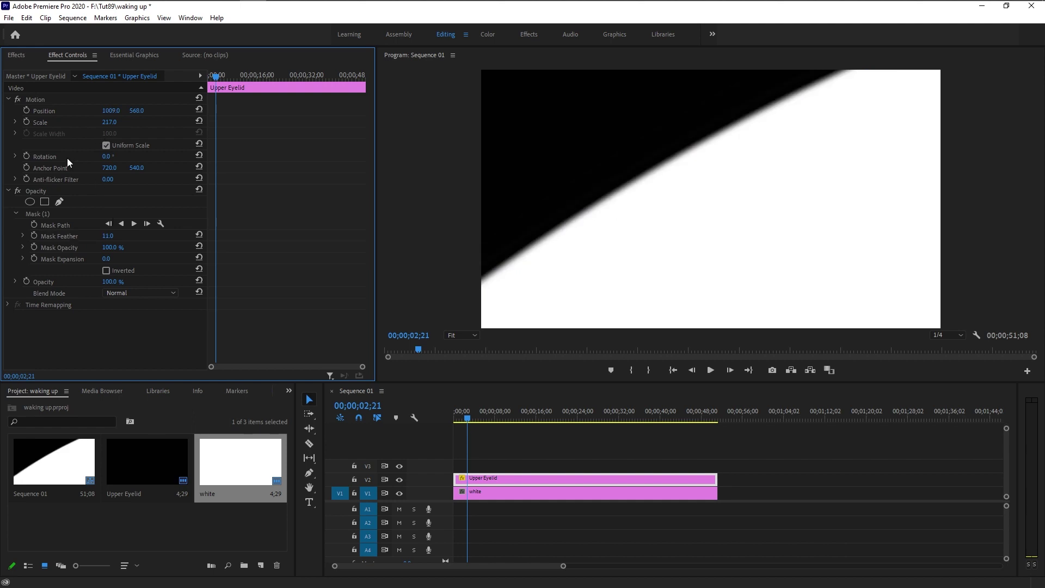
click(112, 156)
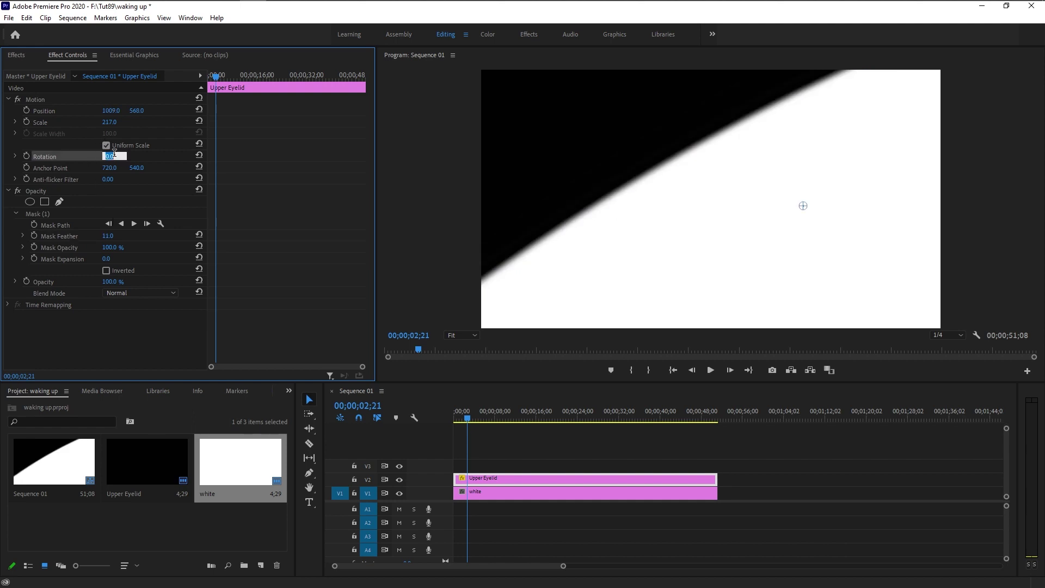
text(1)
key(Return)
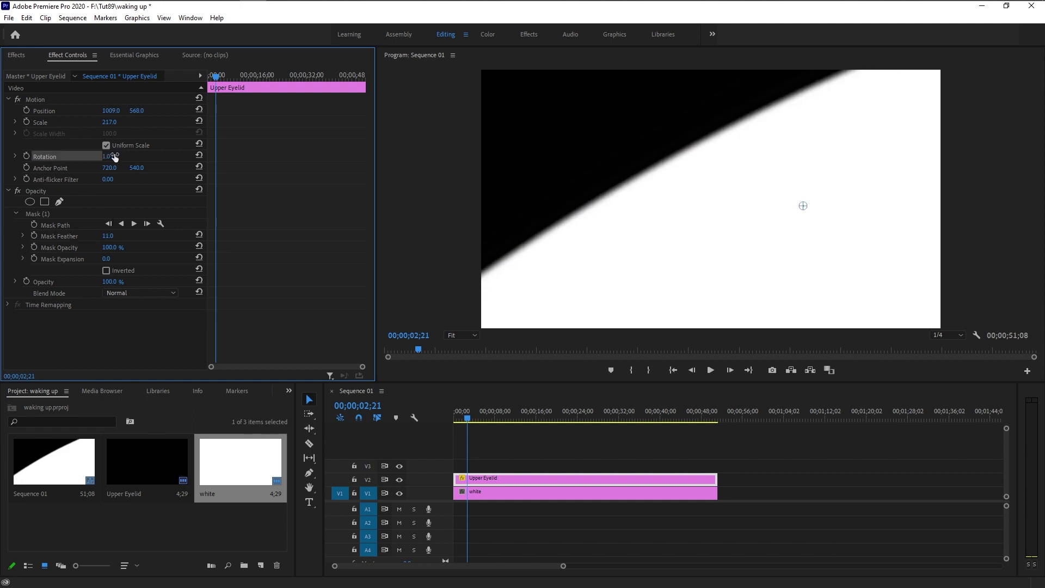
Move the Upper Eyelid clip up from track V2 to V3, keeping its start time
key(Right)
click(526, 484)
drag(526, 482, 518, 469)
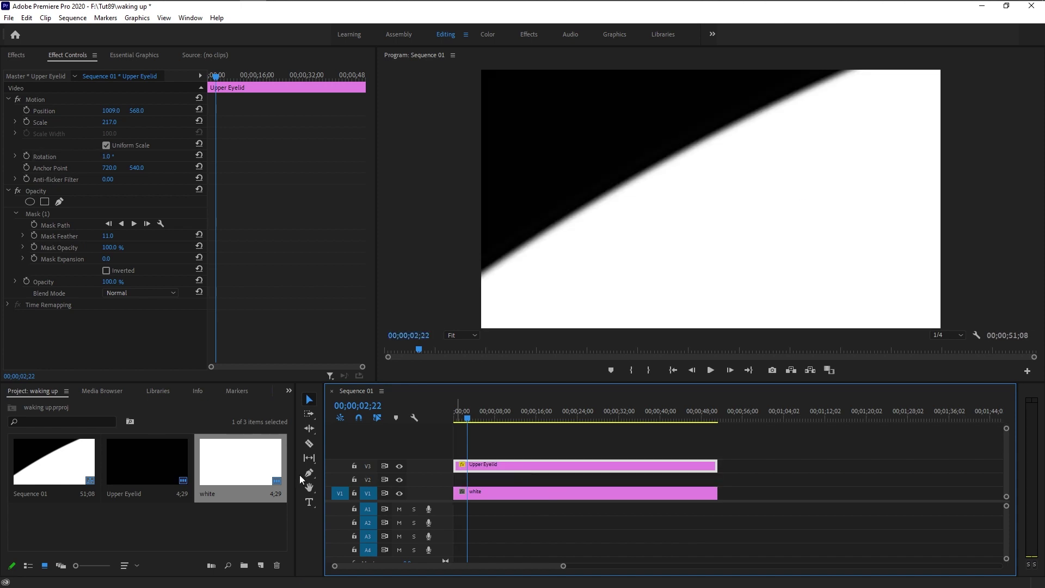
Duplicate the Upper Eyelid matte as "Lower Eyelid" and place it on track V2, extended to match the other clips
click(151, 460)
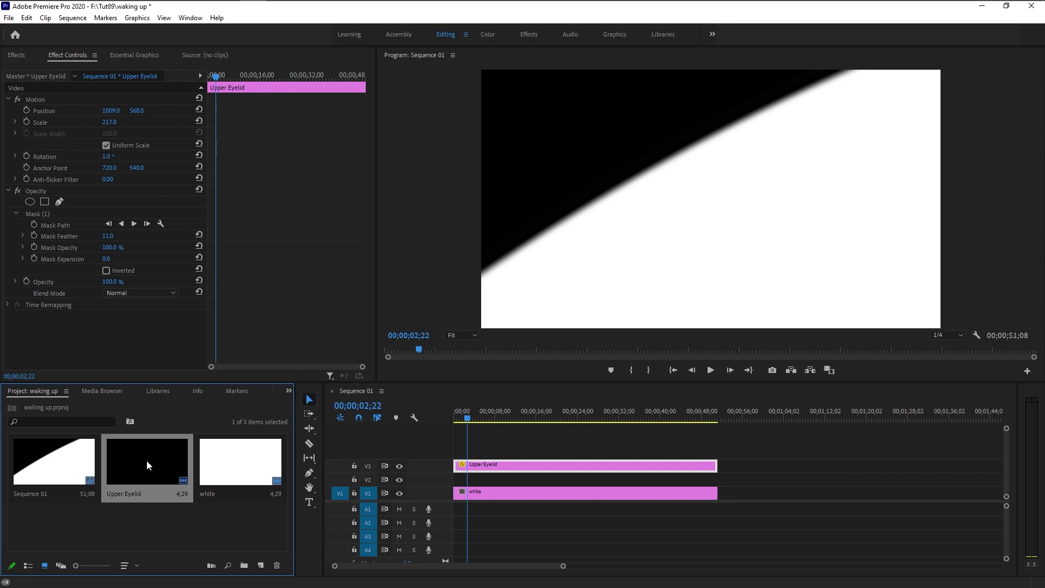
key(ctrl+c)
key(ctrl+v)
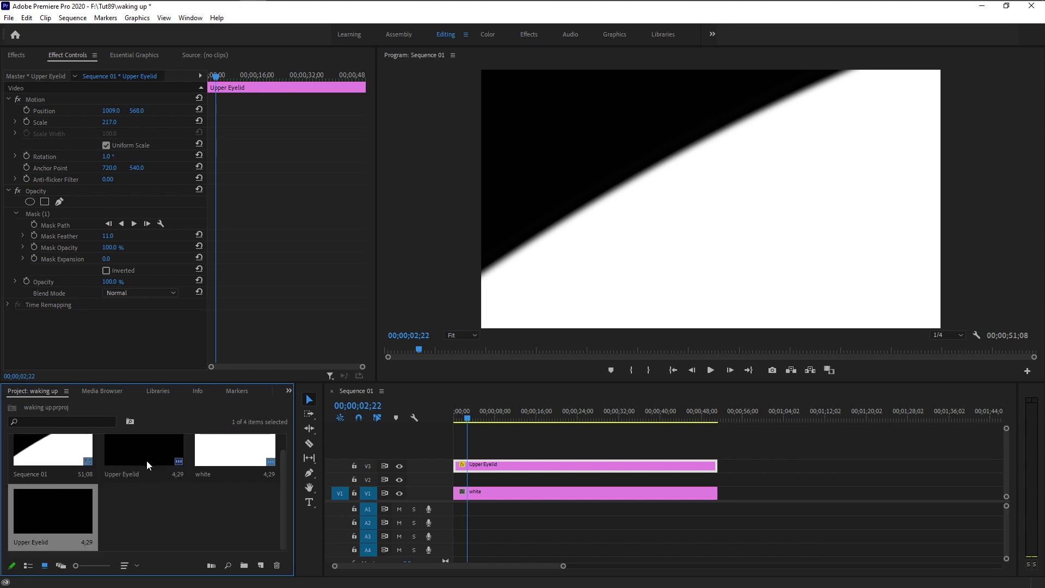
click(38, 541)
key(BackSpace)
text(Lower Eye)
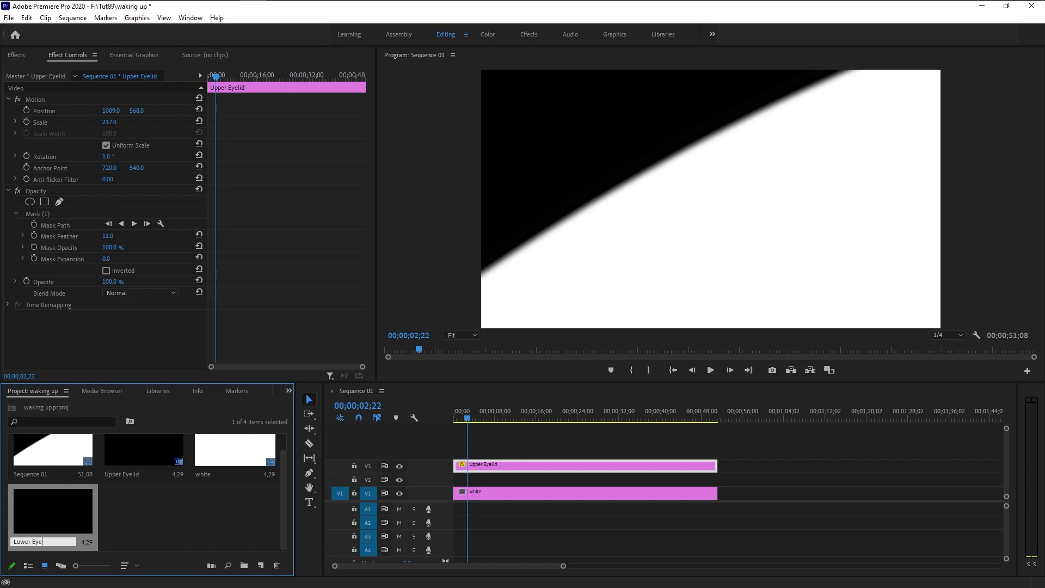
click(72, 497)
drag(37, 514, 716, 478)
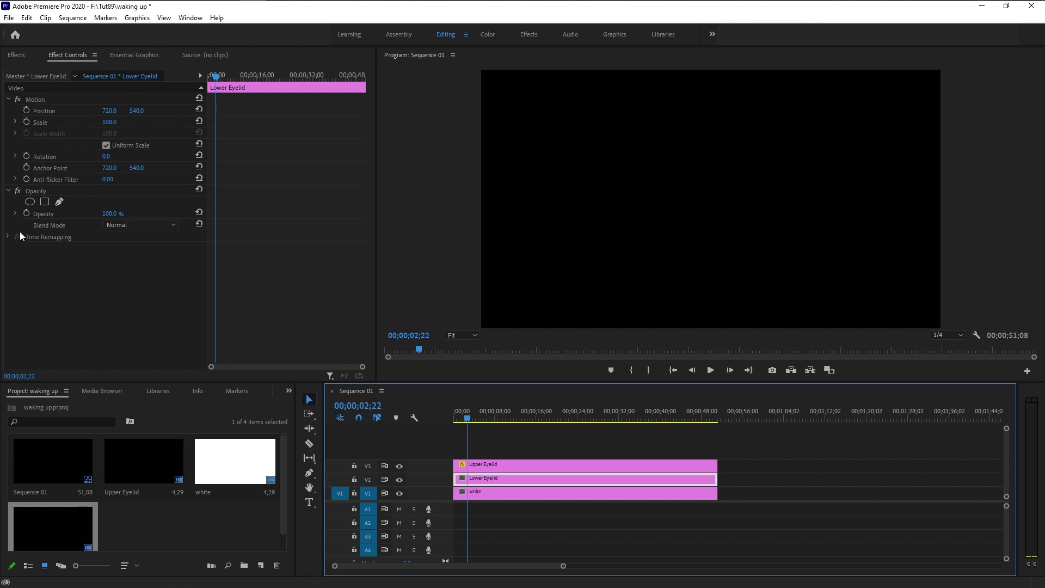
Draw a closed freeform opacity mask on the Lower Eyelid clip, with a curved upper edge rising from below the frame's lower left to its upper right
click(59, 201)
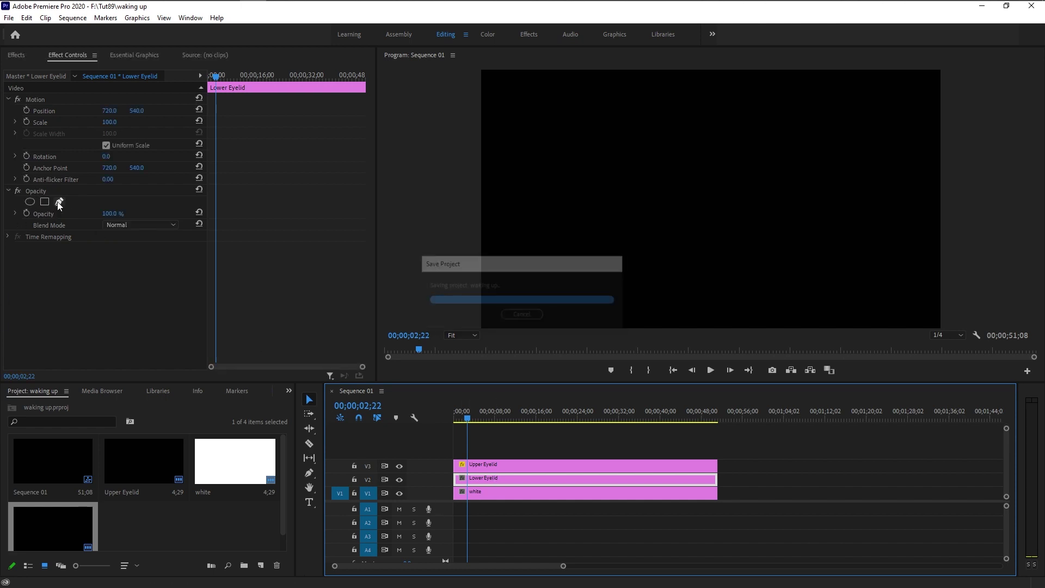
click(469, 336)
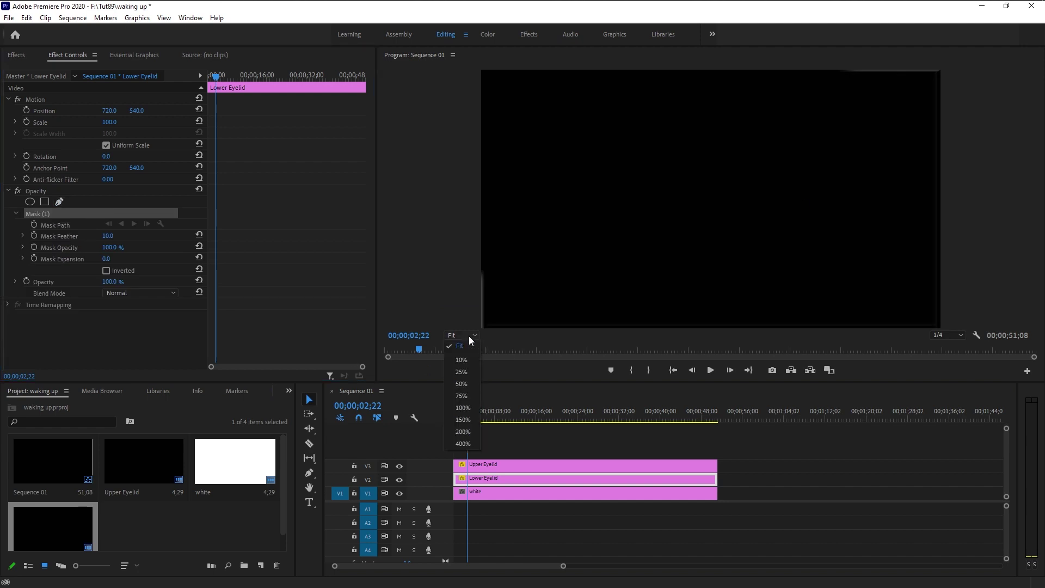
click(469, 371)
click(562, 291)
drag(880, 143, 959, 71)
click(893, 311)
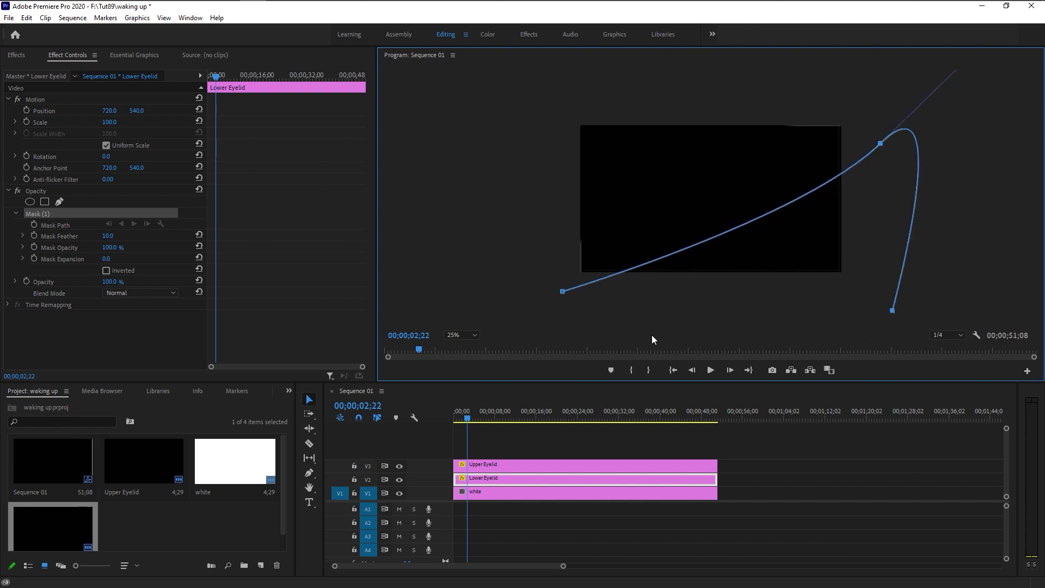
click(551, 324)
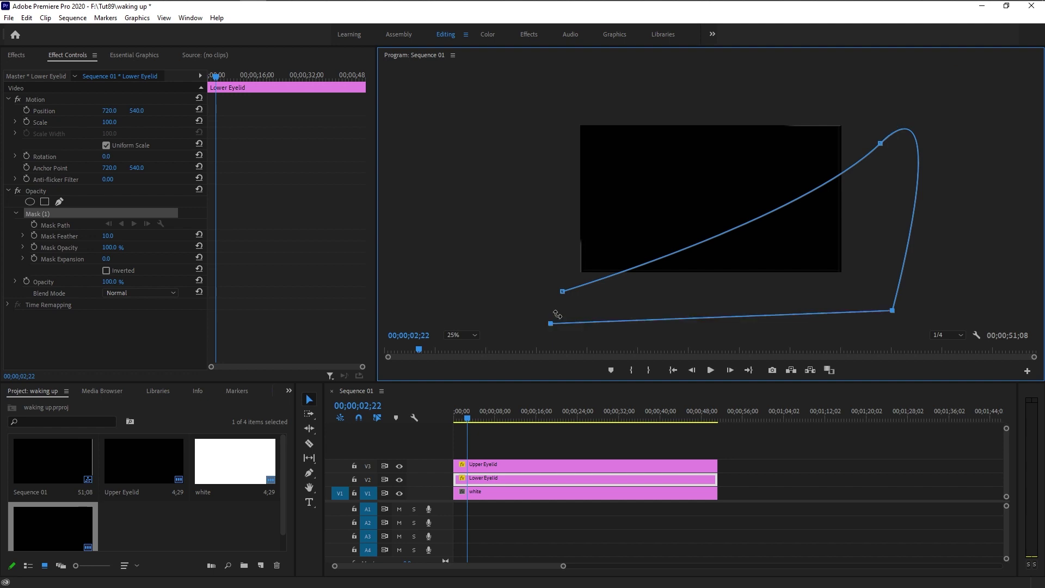
click(563, 292)
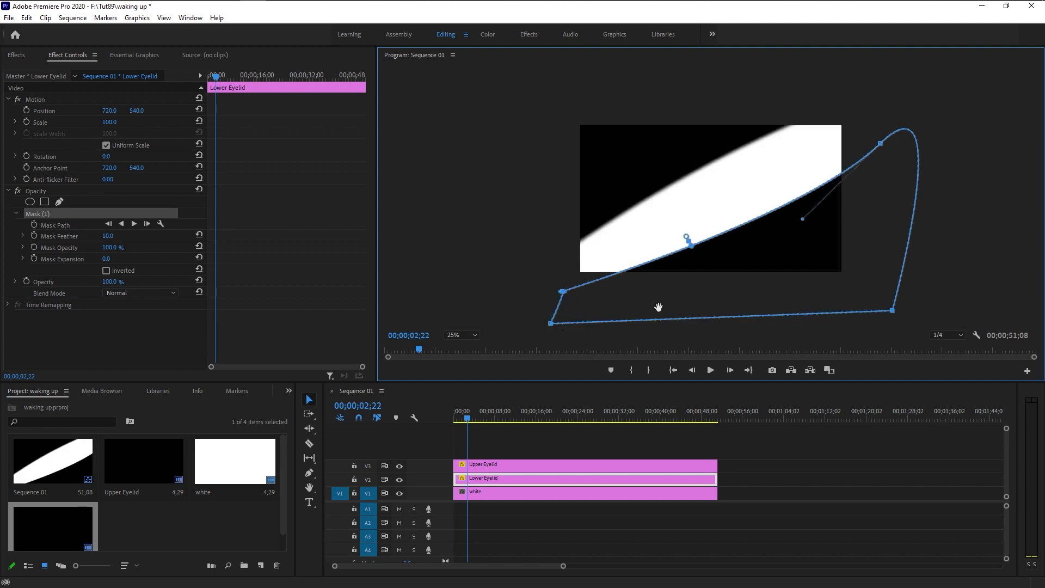
click(449, 336)
click(462, 348)
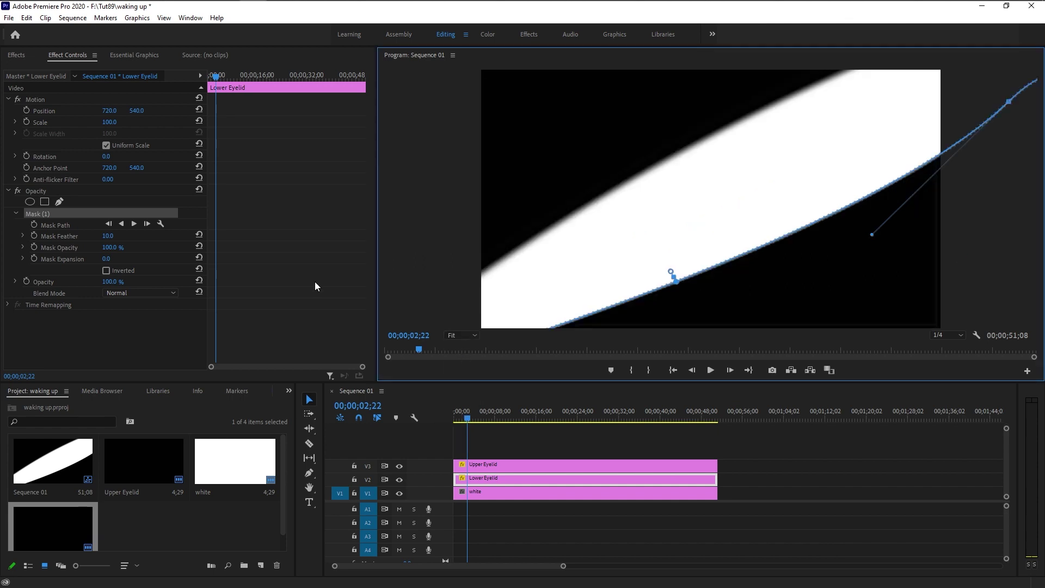
Set the Lower Eyelid clip's mask feather to 12 and its motion to horizontal position 302, scale 182 and rotation -1°
click(109, 239)
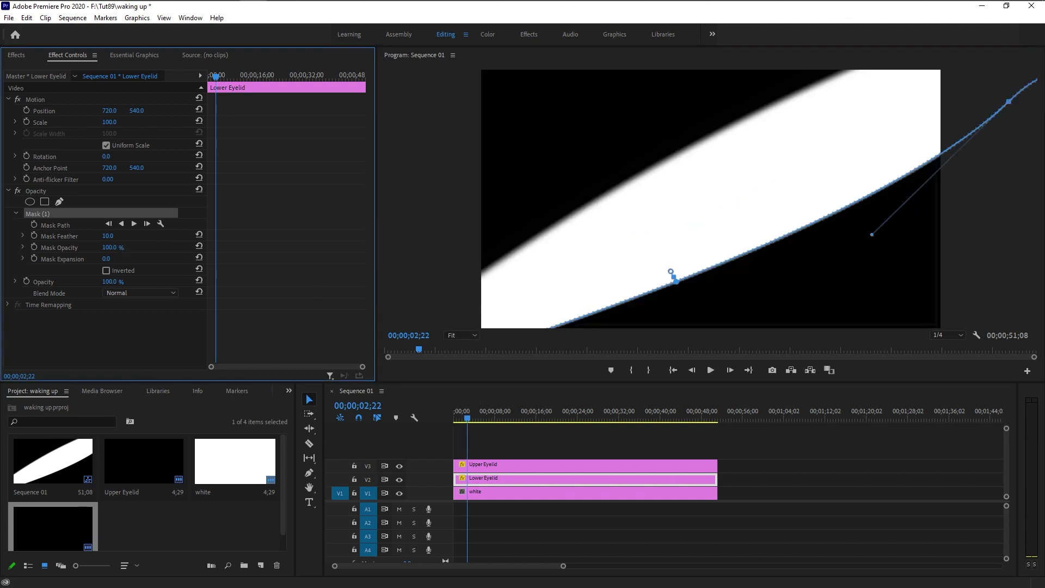
mouse_move(108, 235)
mouse_down()
mouse_move(141, 236)
mouse_move(117, 236)
mouse_up()
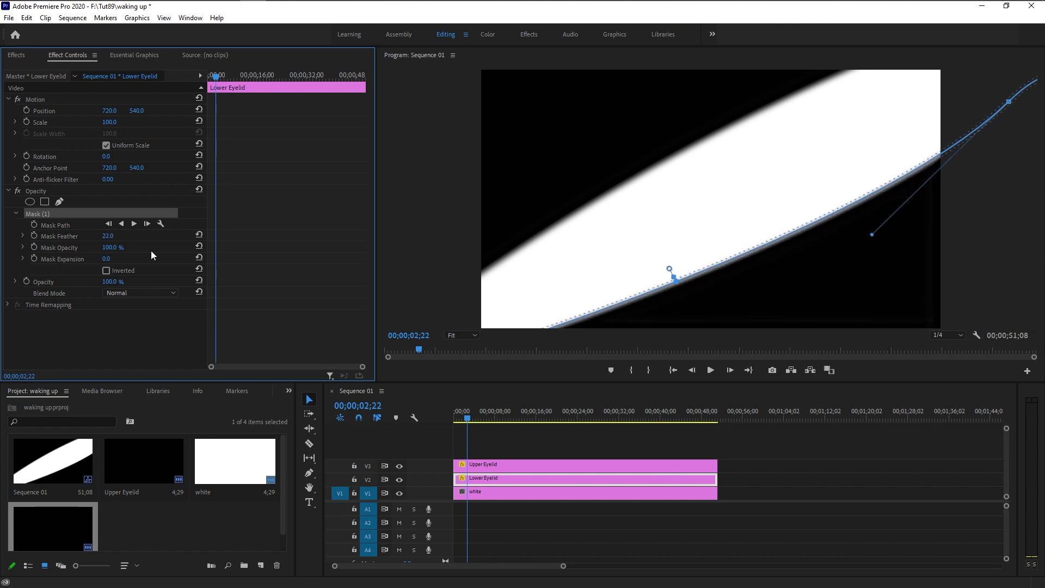
drag(113, 126, 54, 113)
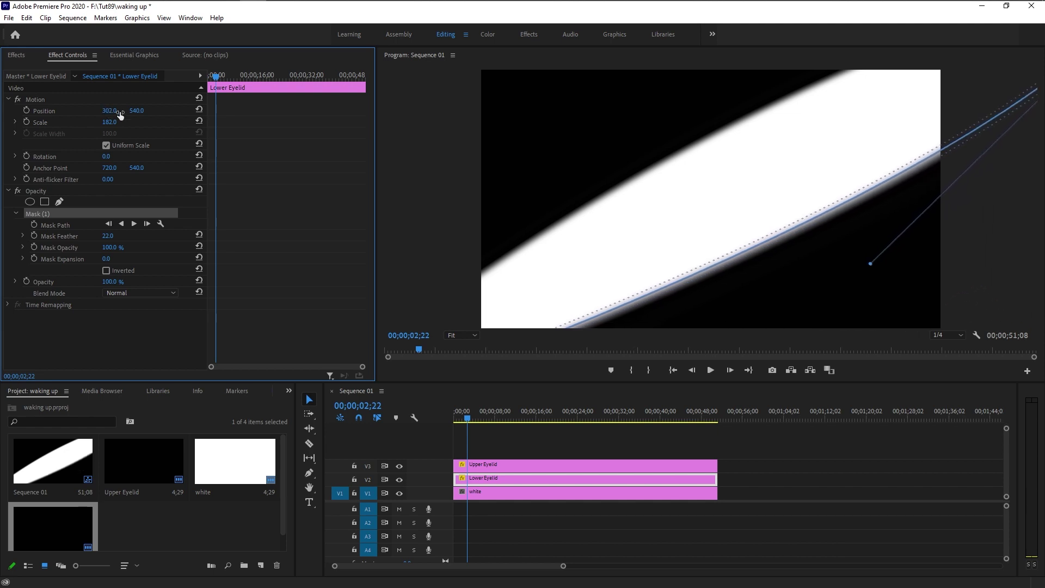
click(107, 156)
text(2)
key(Return)
click(106, 156)
text(-)
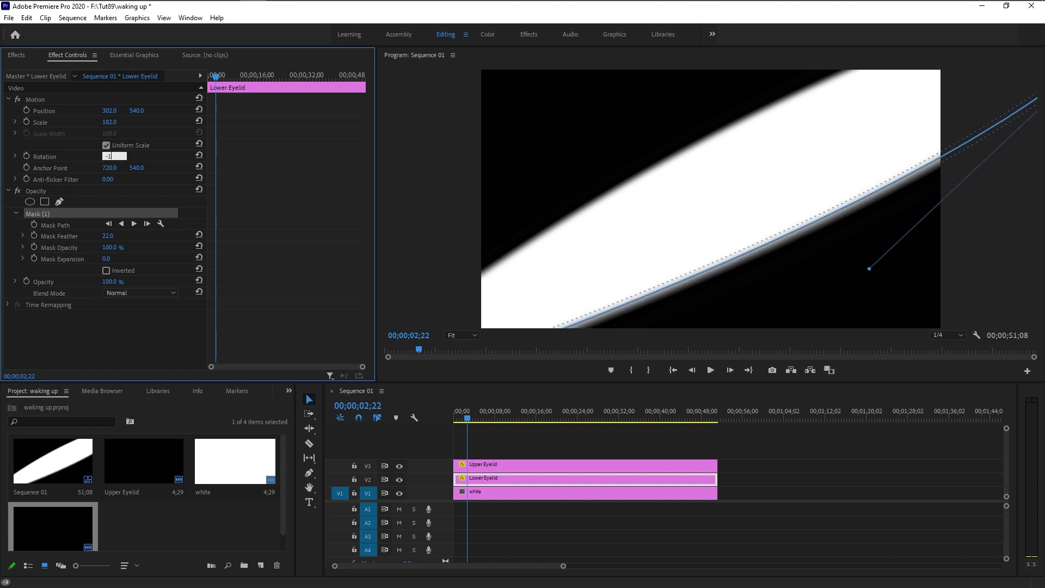
text(1)
key(Return)
click(835, 550)
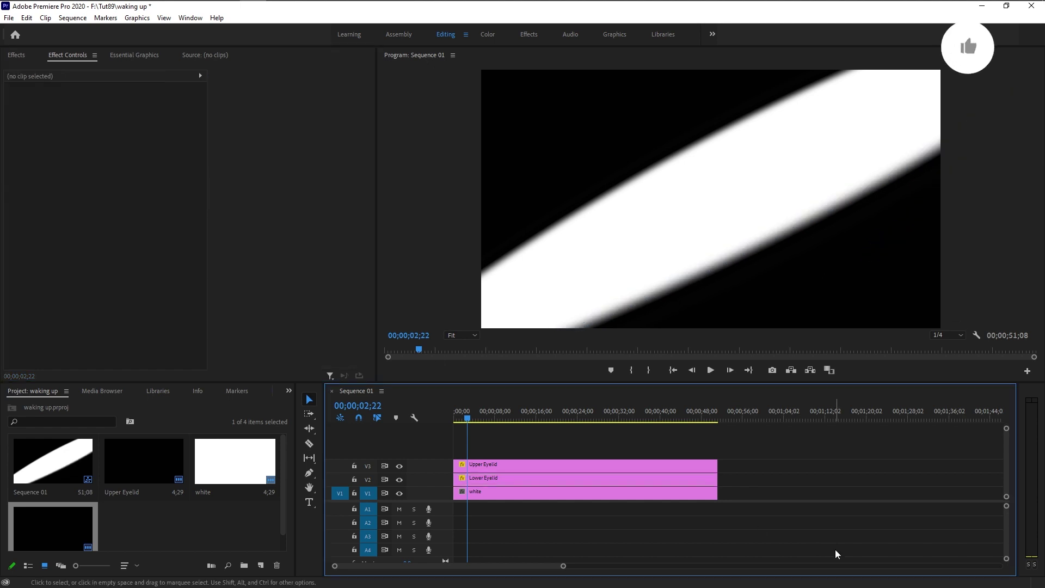
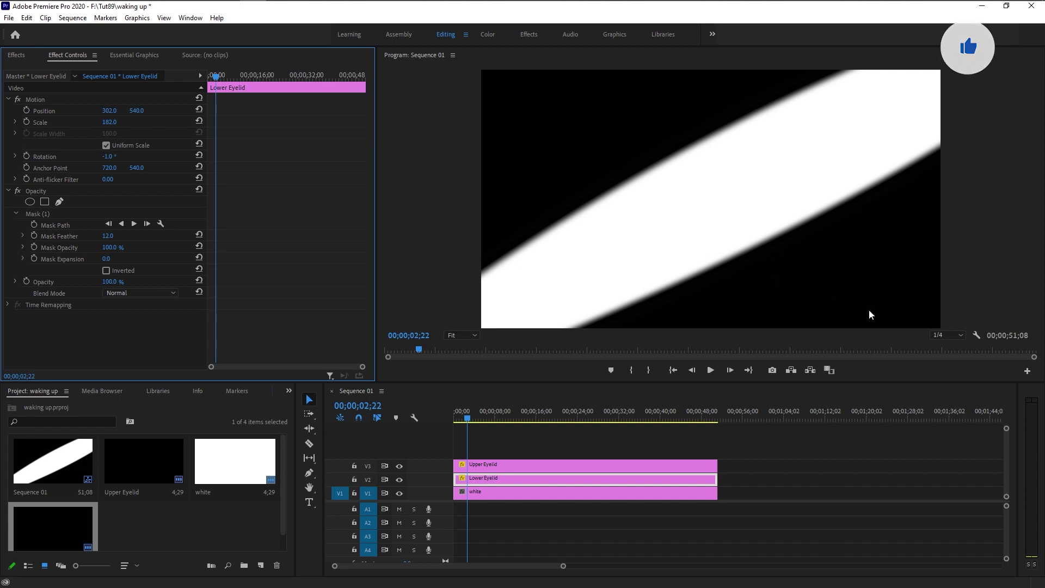
Start position keyframing on the Upper Eyelid clip at 00;00;01;15, keeping position 1009, 568
click(531, 467)
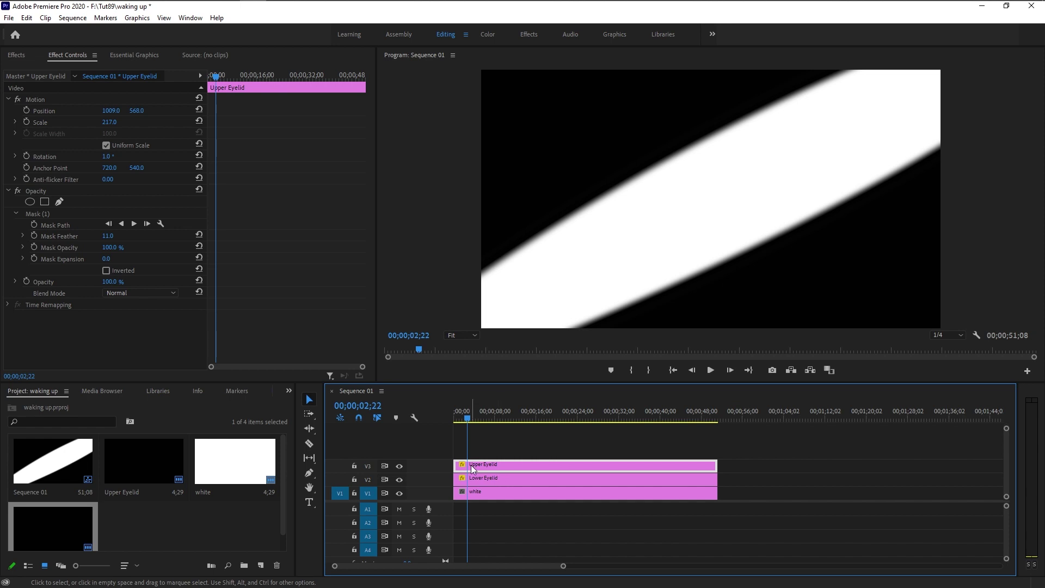
key(Home)
drag(563, 566, 430, 566)
drag(495, 568, 430, 567)
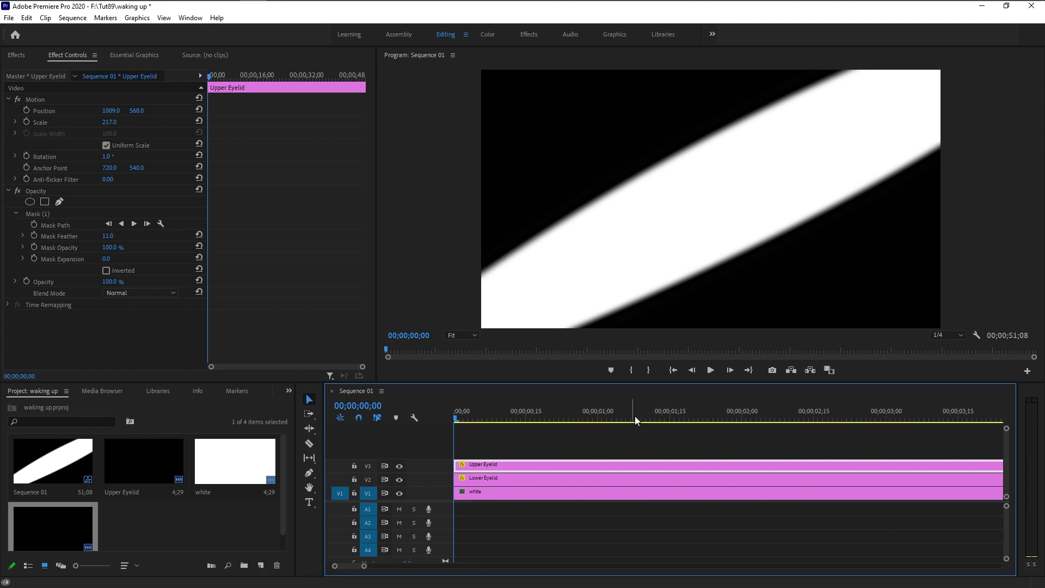
click(670, 418)
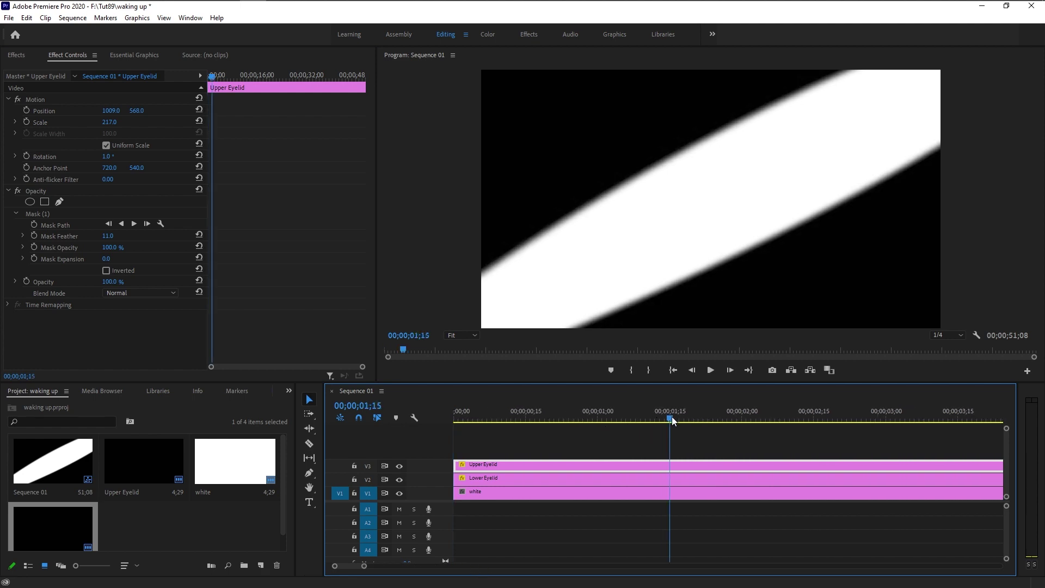
click(27, 110)
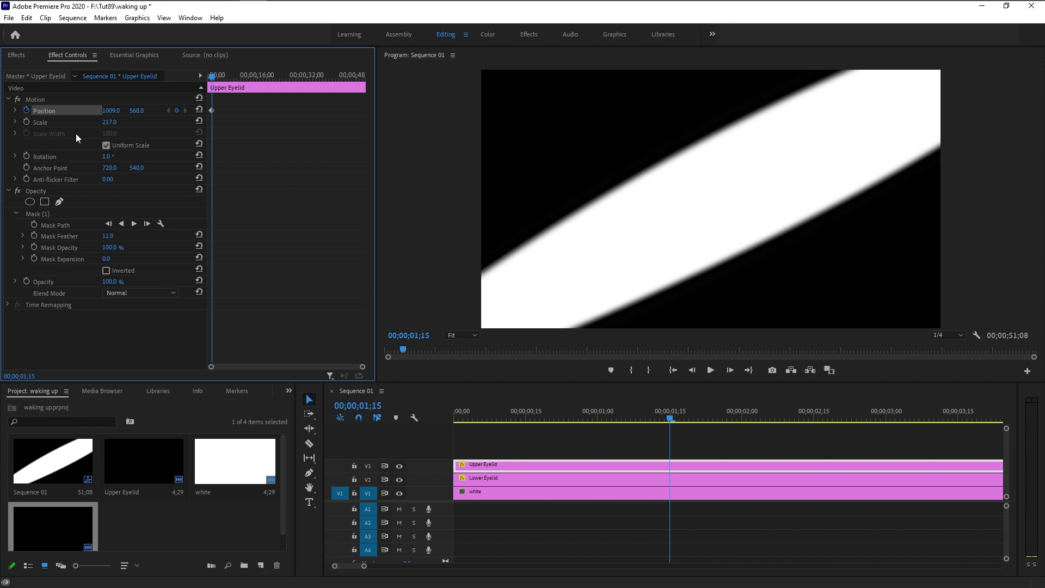
Keyframe the Upper Eyelid clip's position to 716, 507 at 00;00;02;00 and to 968, 540 at 00;00;02;08
click(741, 419)
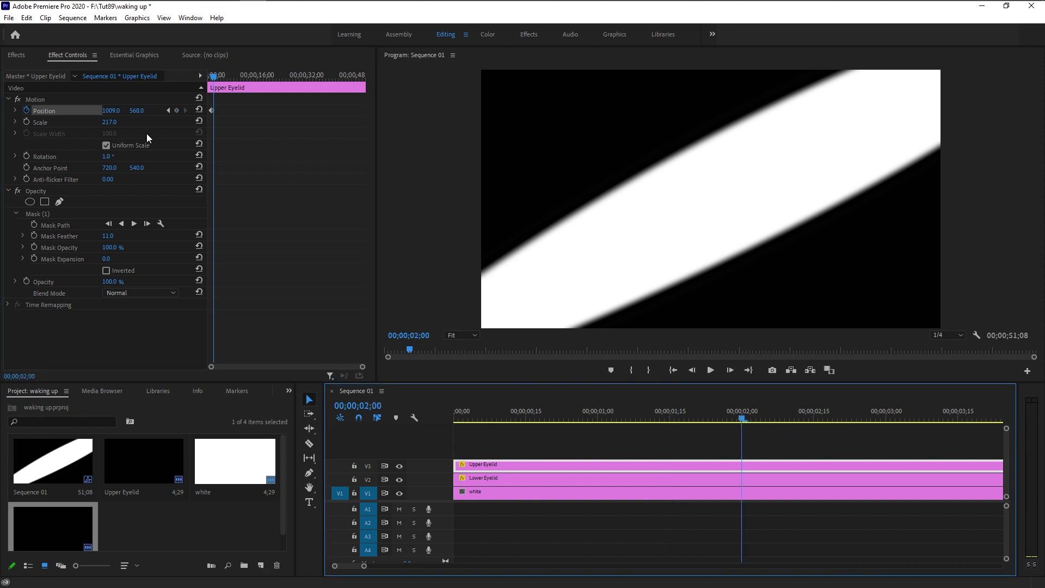
drag(114, 111, 11, 111)
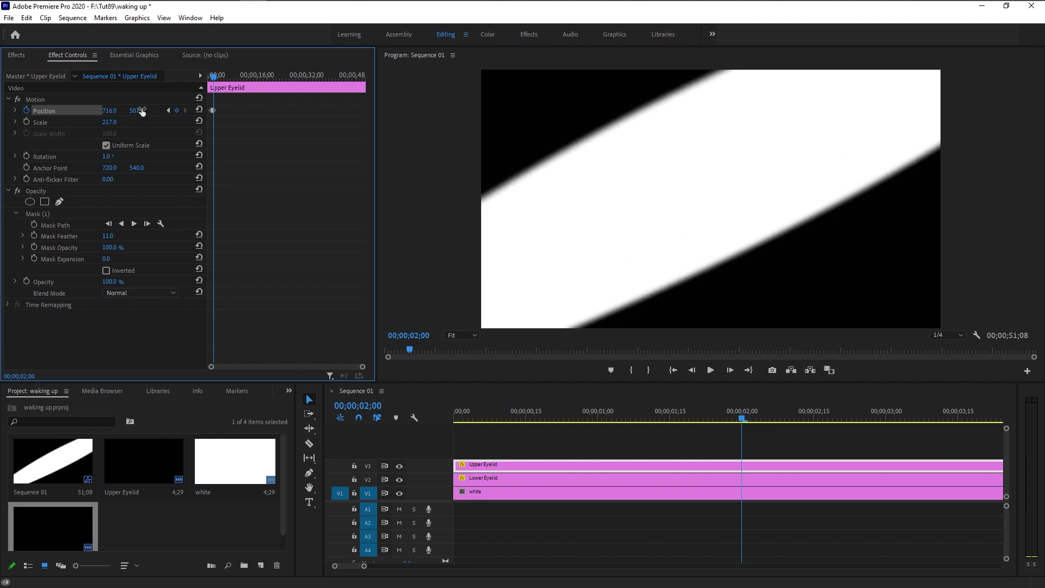
click(221, 77)
drag(222, 79, 265, 77)
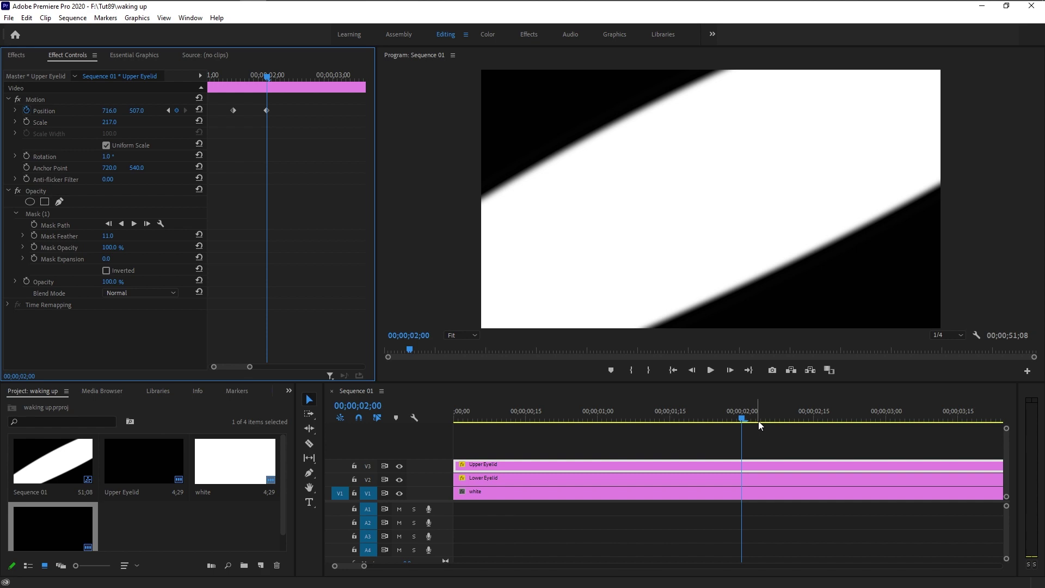
drag(752, 420, 783, 417)
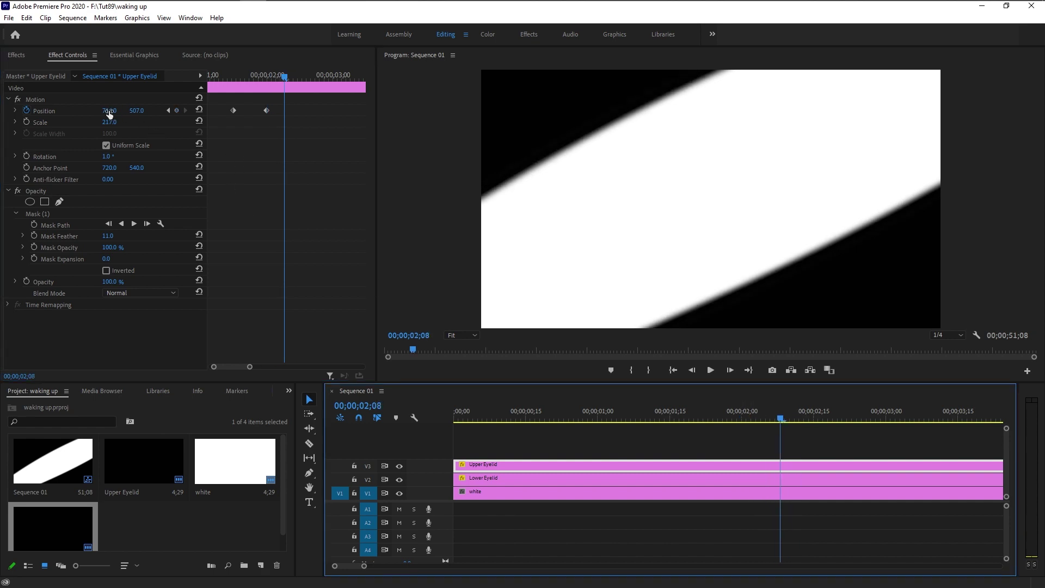
drag(111, 111, 249, 257)
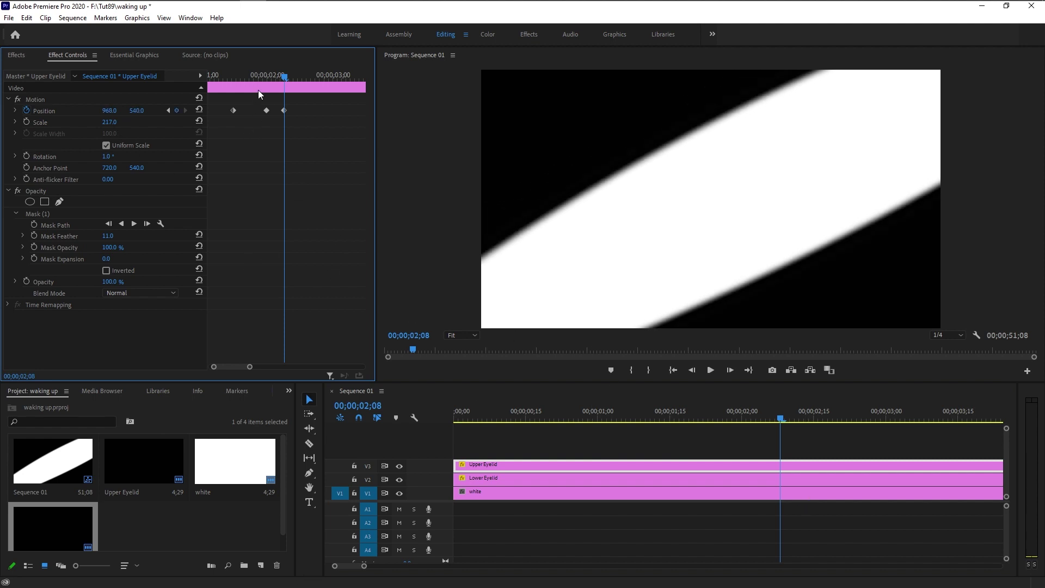
Start position keyframing on the Lower Eyelid clip at 00;00;01;15, with position 443, 590
click(236, 75)
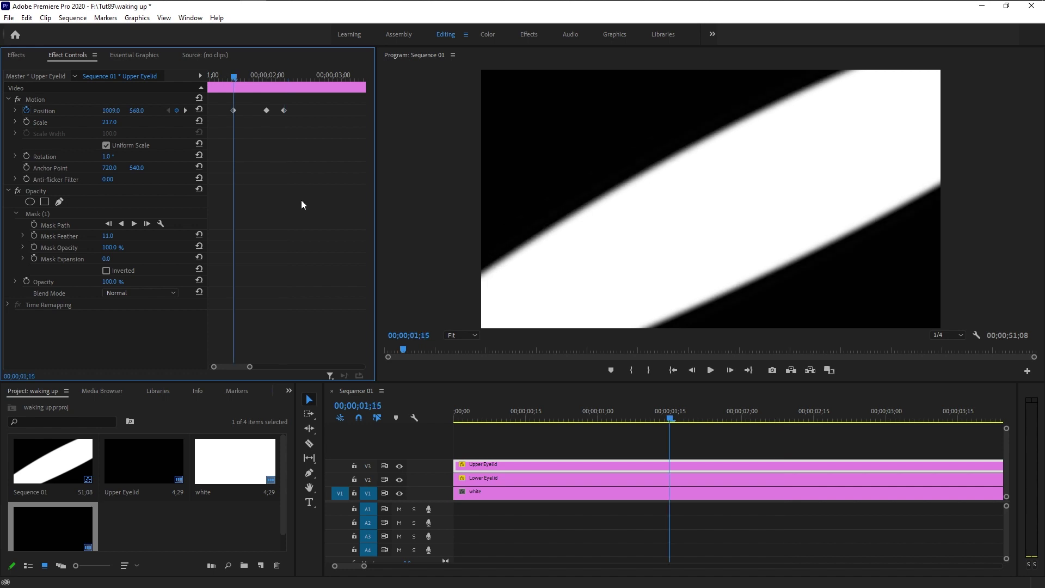
click(520, 482)
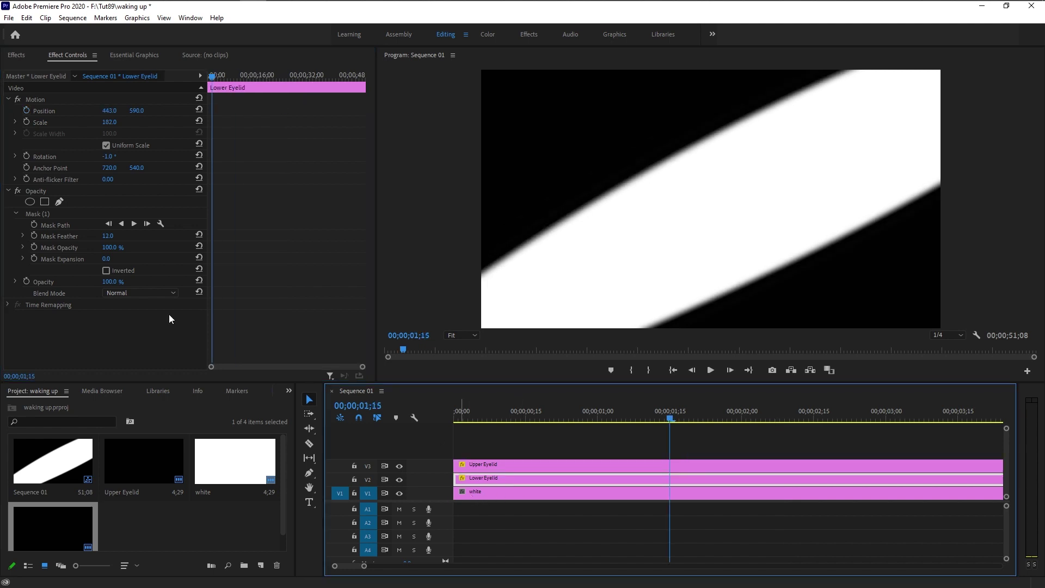
click(27, 111)
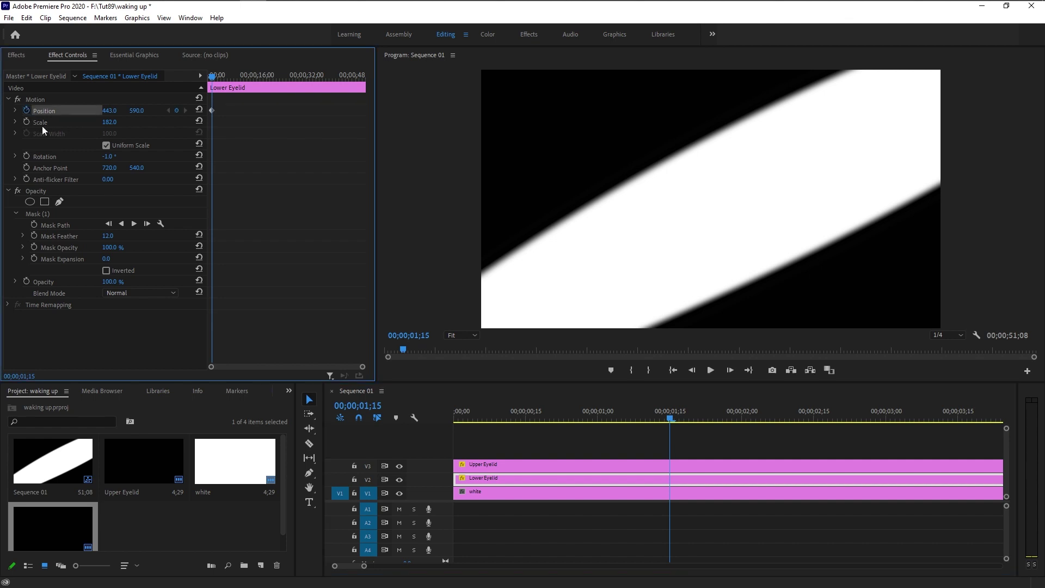
Keyframe the Lower Eyelid clip's position to 701, 590 at 00;00;02;00, in line with the Upper Eyelid clip's second keyframe
click(603, 466)
drag(363, 367, 243, 367)
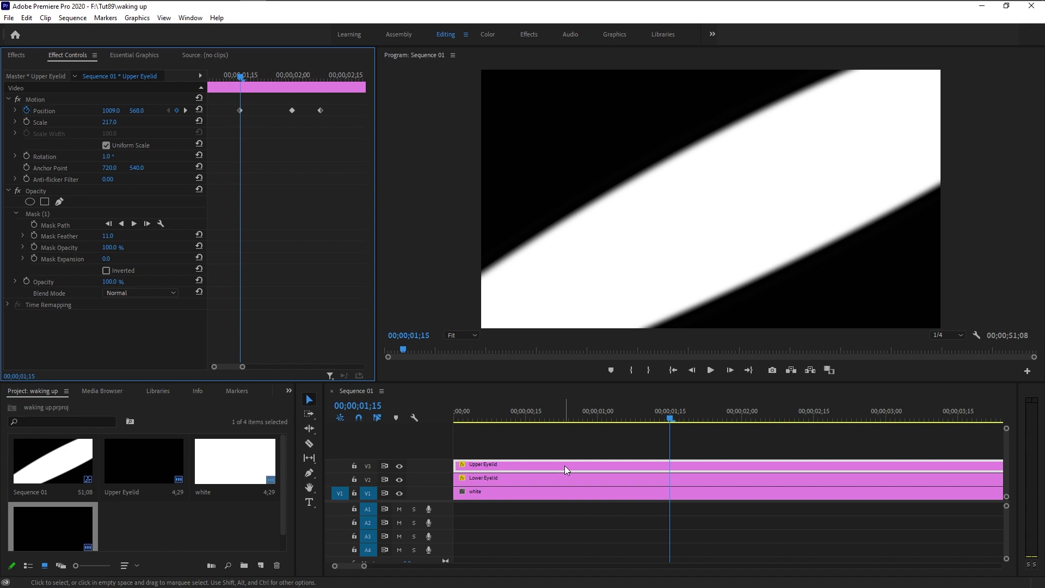
drag(241, 75, 295, 84)
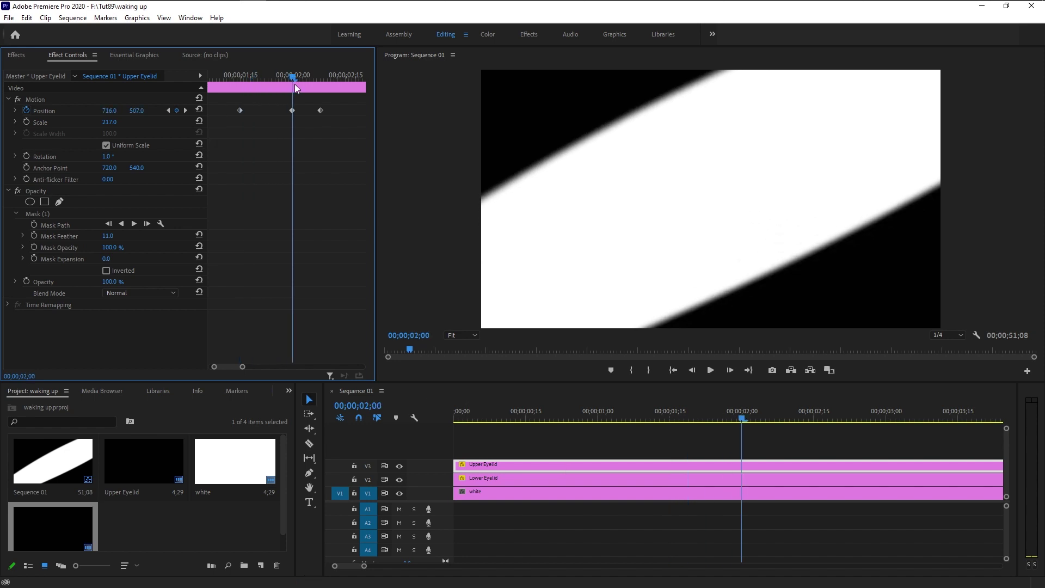
click(584, 482)
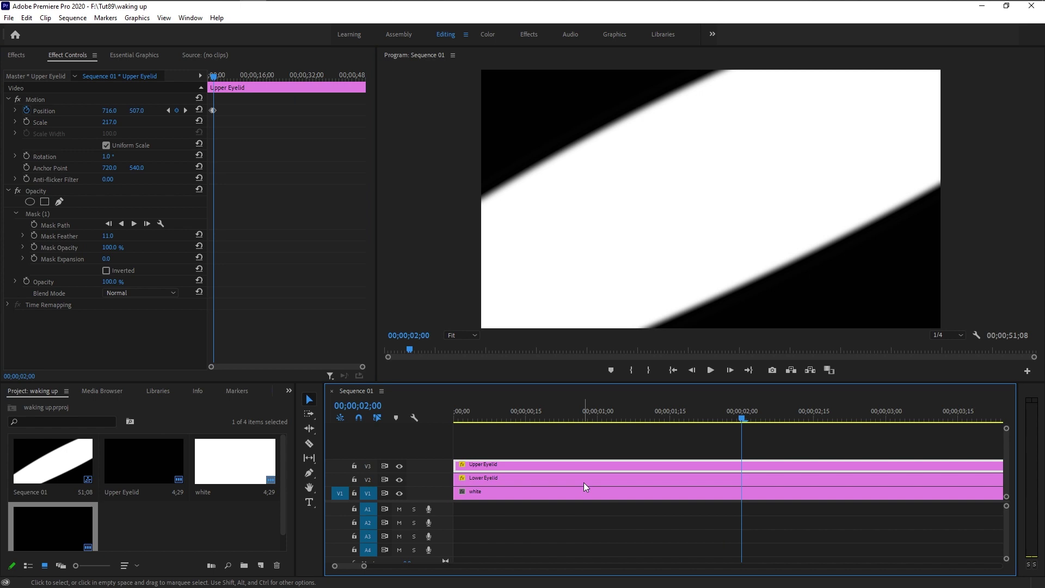
click(289, 274)
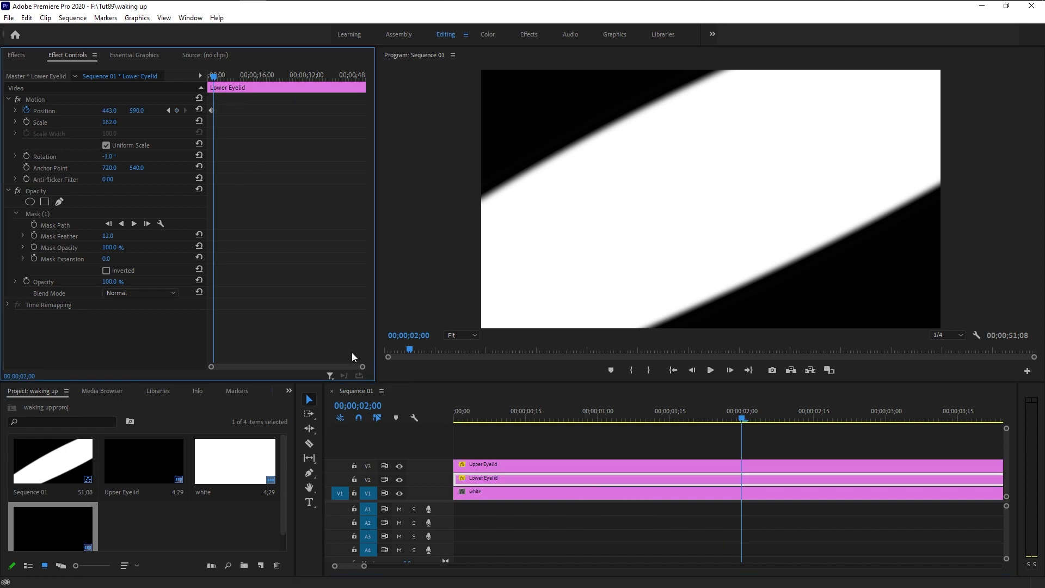
drag(360, 371, 301, 369)
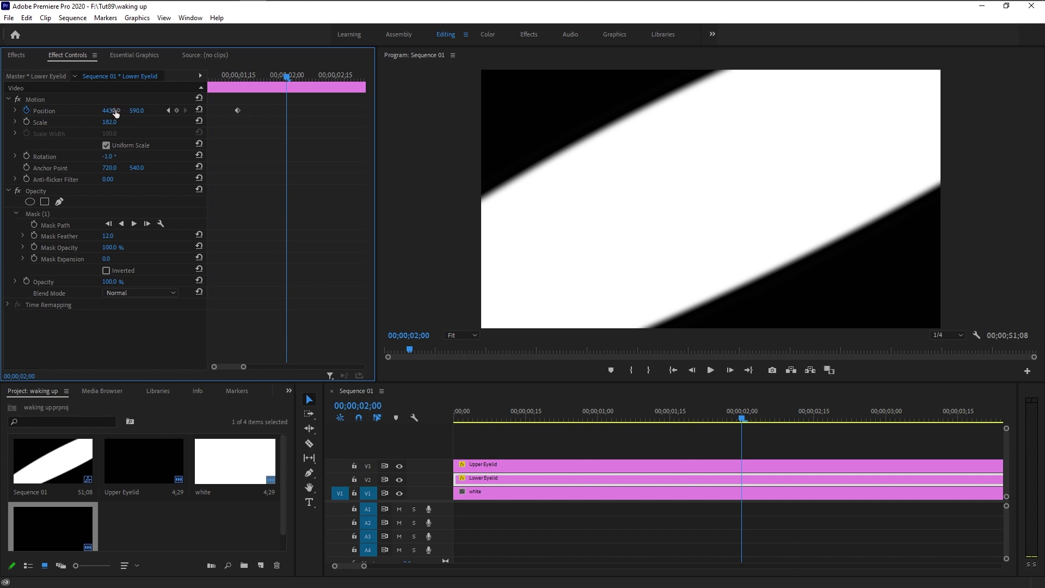
drag(110, 110, 249, 111)
Try a rotation of 0° on the Lower Eyelid clip and return it to -1°
text(0)
key(Return)
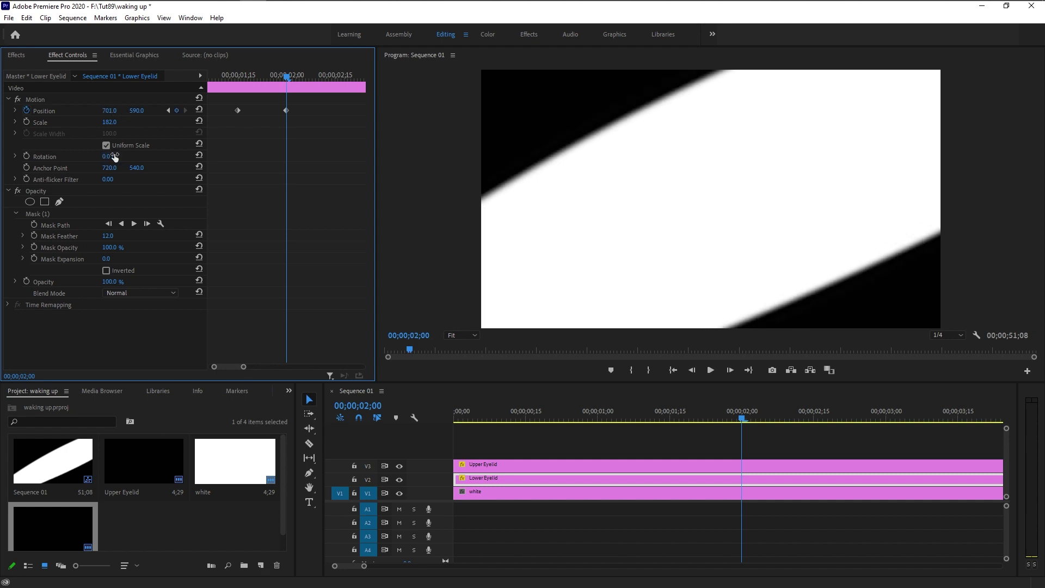
drag(115, 156, 113, 156)
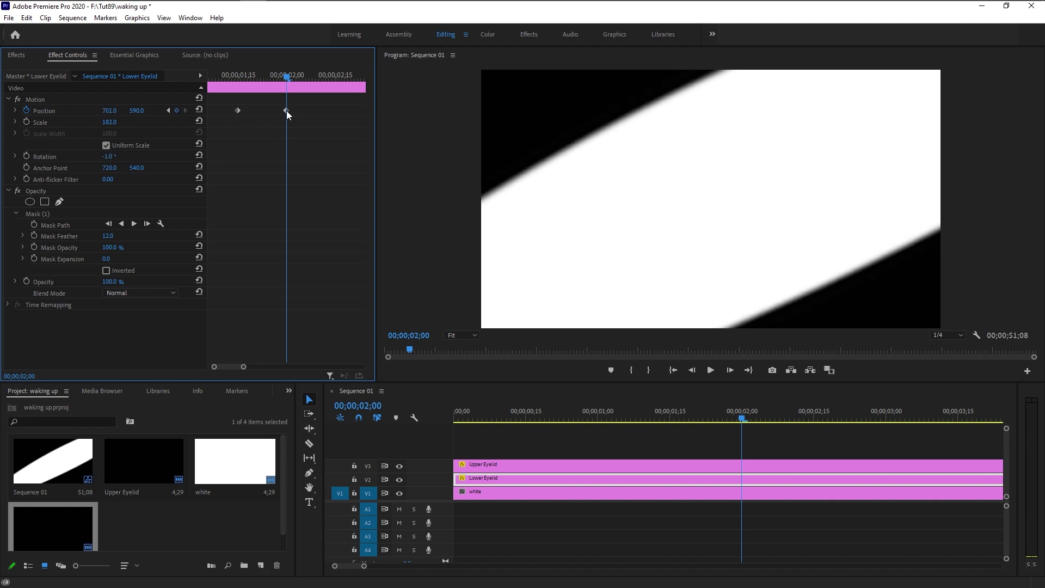
Keyframe the Lower Eyelid clip's position to 447, 590 at 00;00;02;08, in line with the Upper Eyelid clip's third keyframe
click(583, 466)
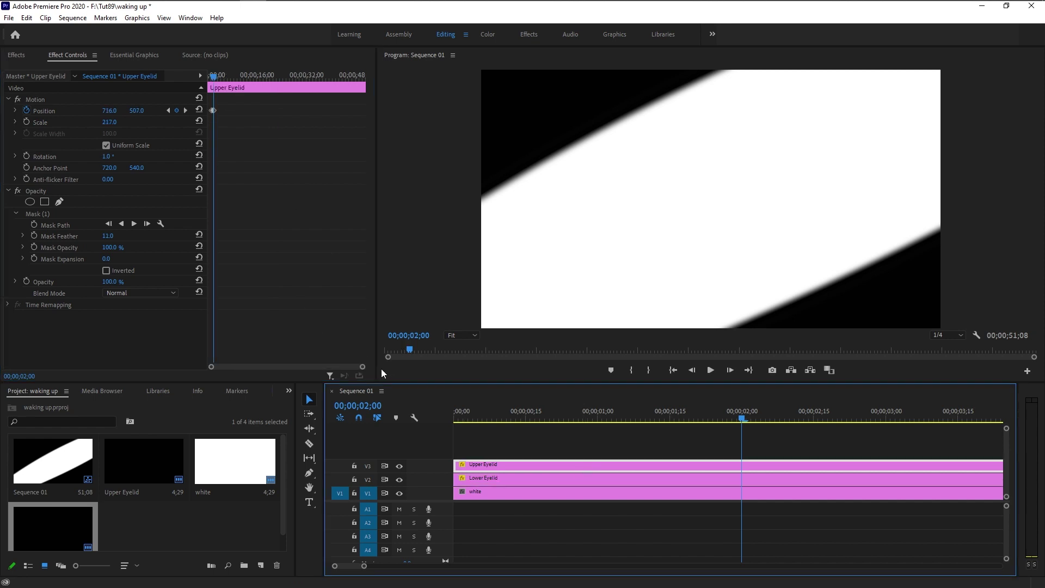
drag(362, 366, 302, 368)
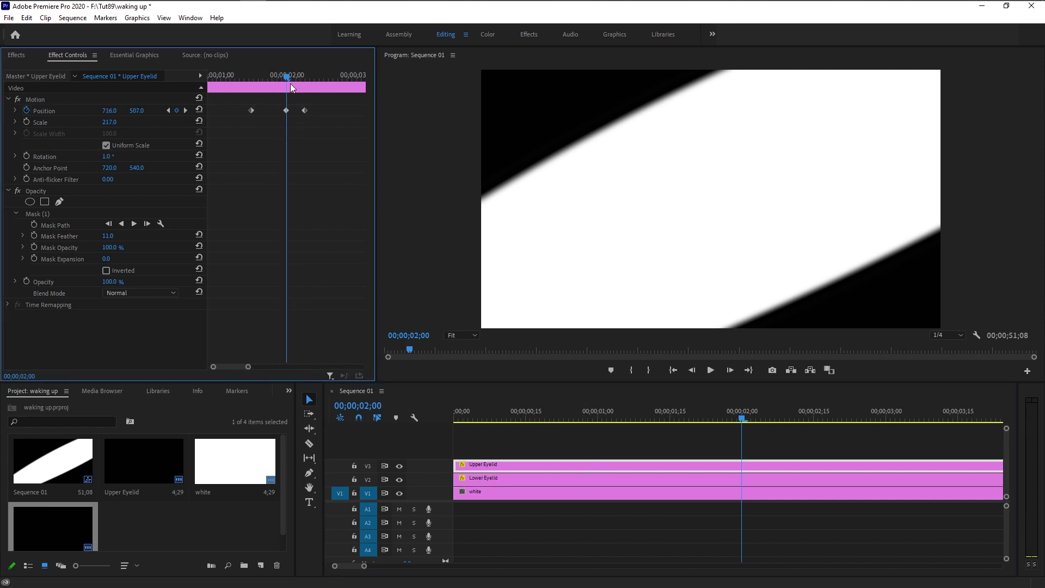
drag(288, 76, 305, 77)
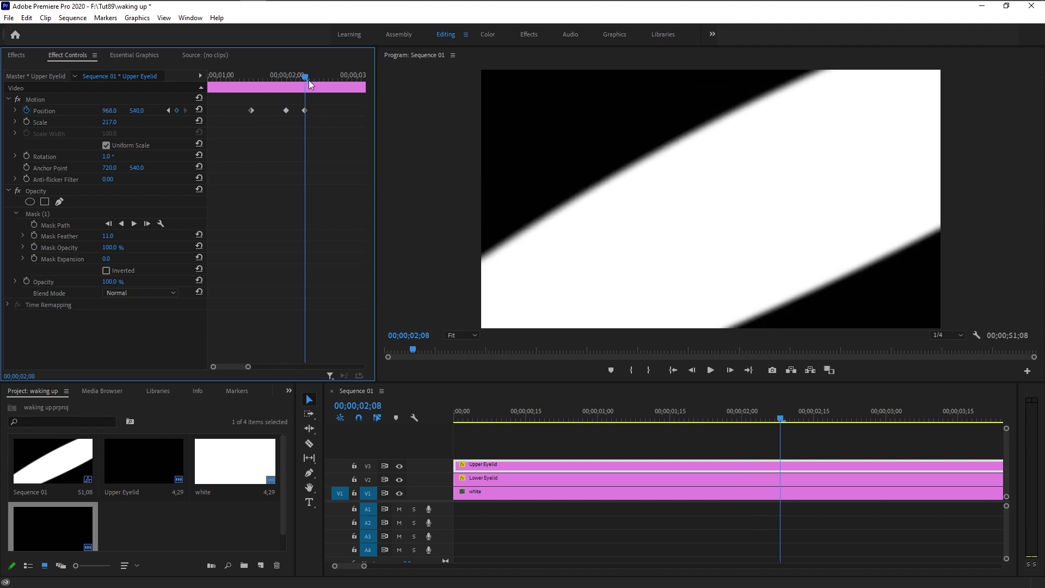
click(516, 478)
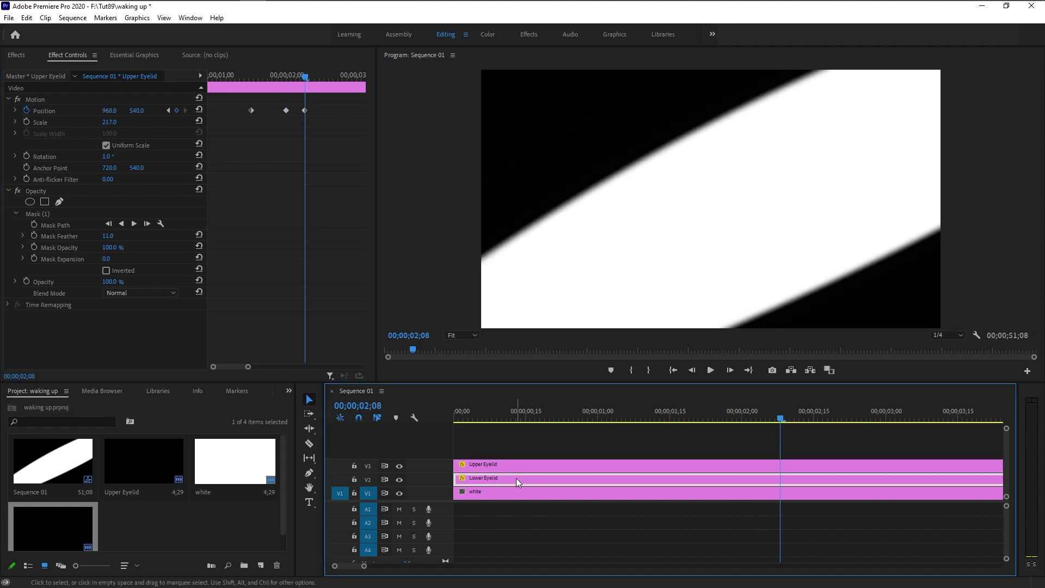
drag(363, 366, 244, 366)
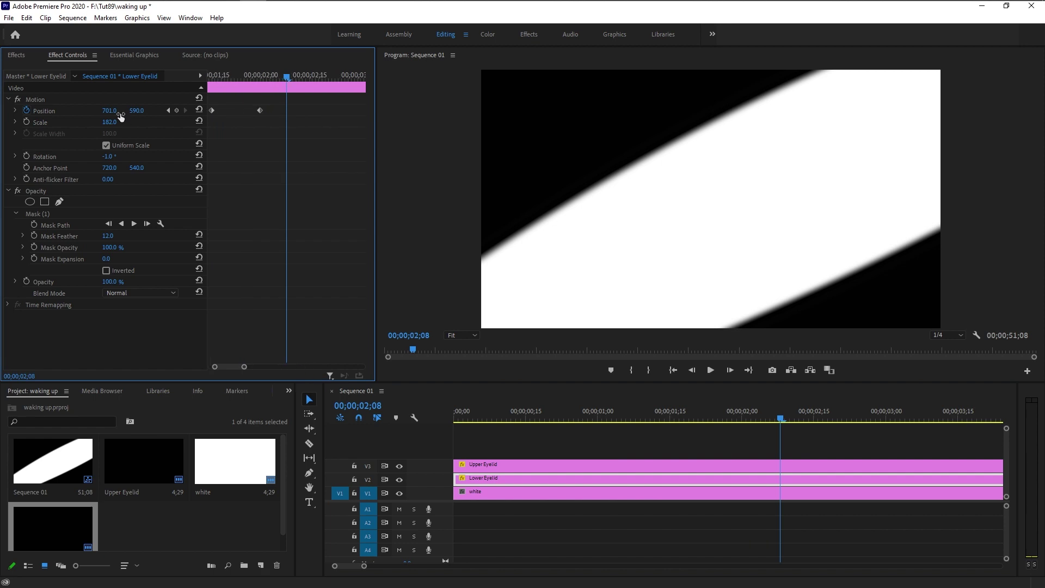
drag(116, 114, 38, 114)
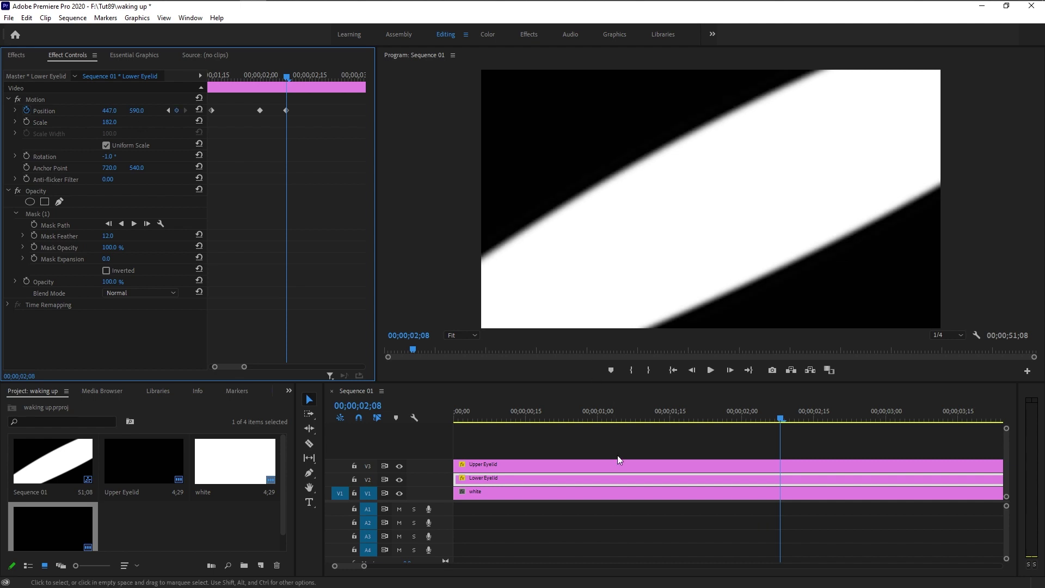
Play the sequence from the start to check the eyelid opening and closing motion
click(559, 538)
key(Home)
key(space)
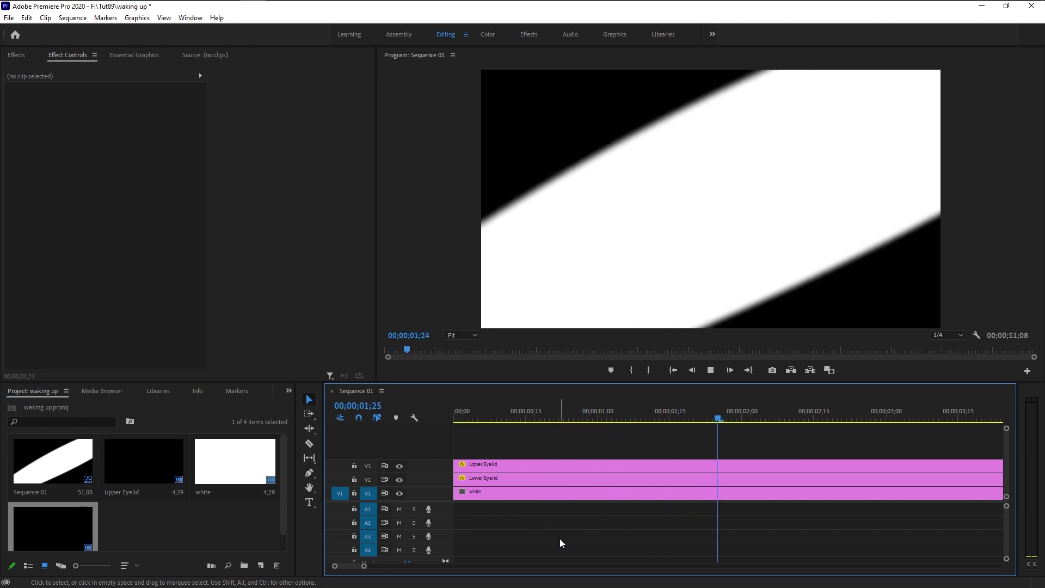
key(space)
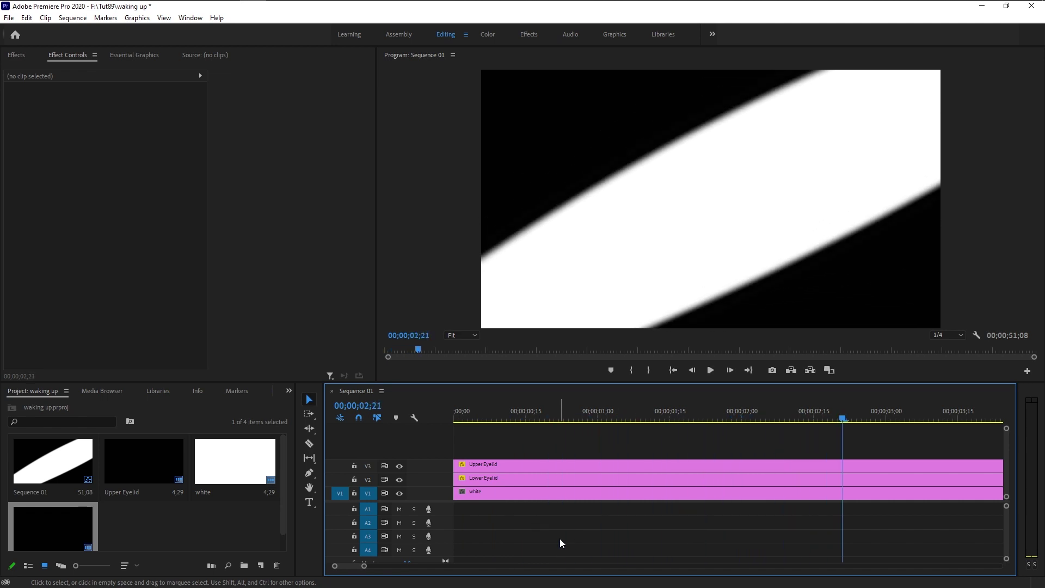
Apply Ease Out temporal interpolation to the Upper Eyelid clip's position keyframe at 00;00;02;08
click(647, 466)
drag(362, 367, 249, 367)
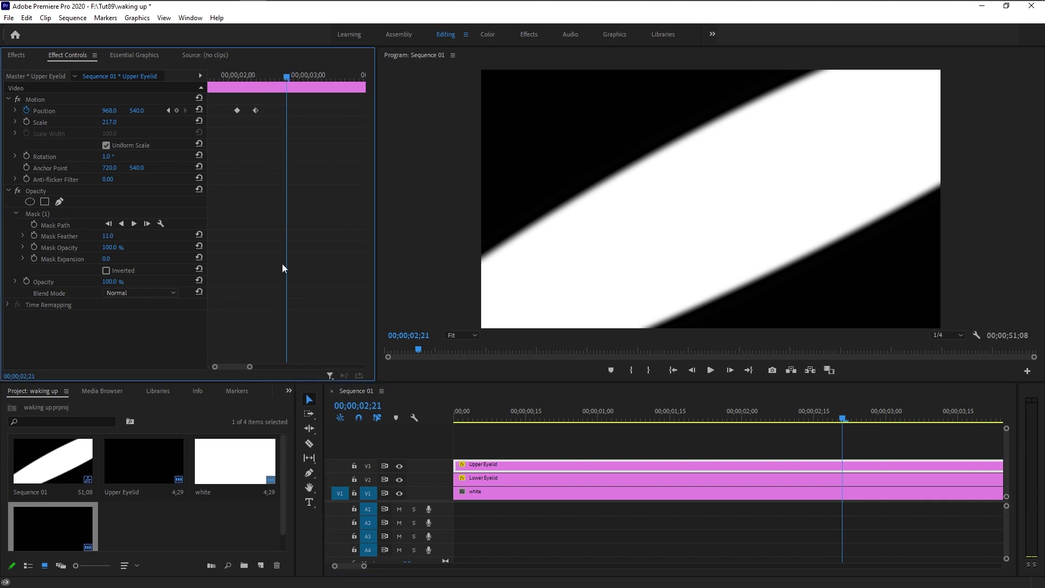
right_click(253, 109)
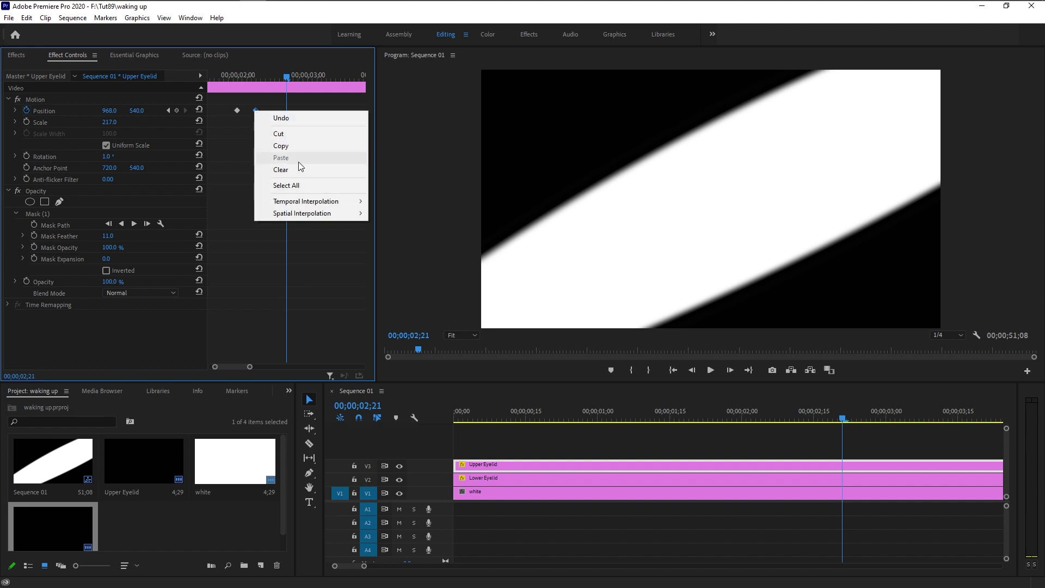
mouse_move(338, 200)
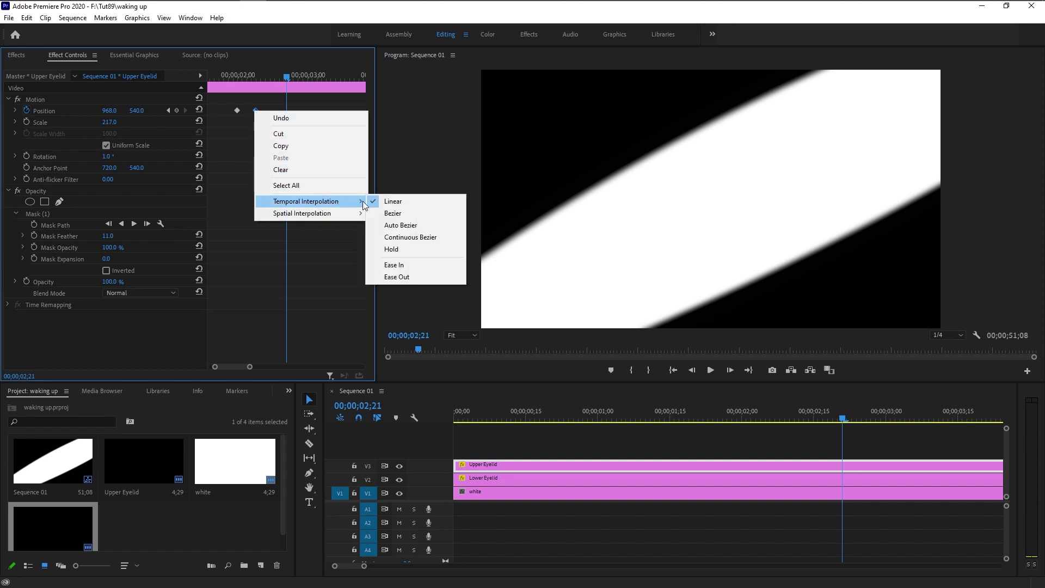
click(410, 276)
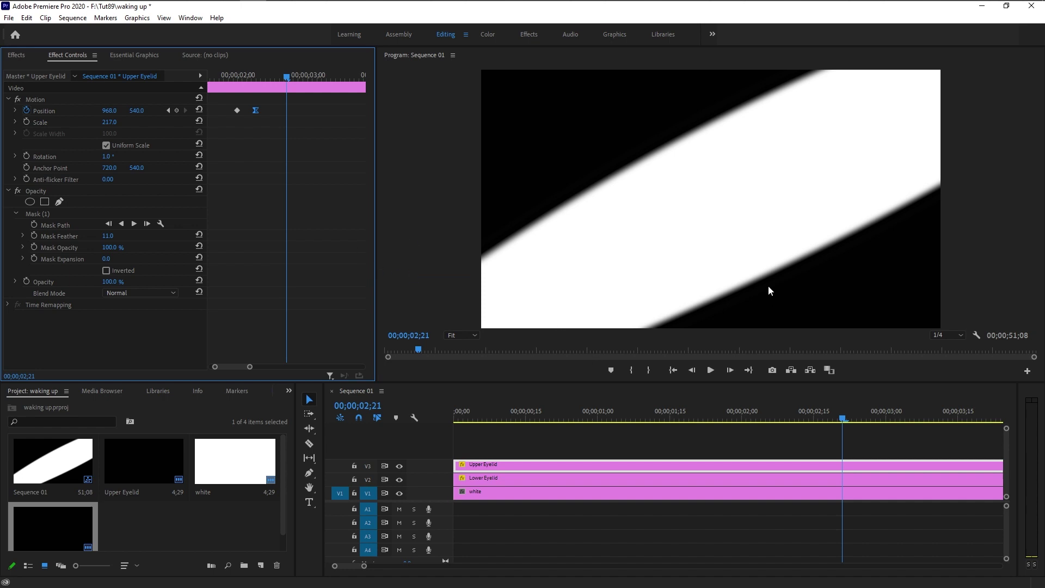
Apply Ease Out temporal interpolation to the Lower Eyelid clip's position keyframe at 00;00;02;08
click(519, 482)
drag(362, 366, 252, 367)
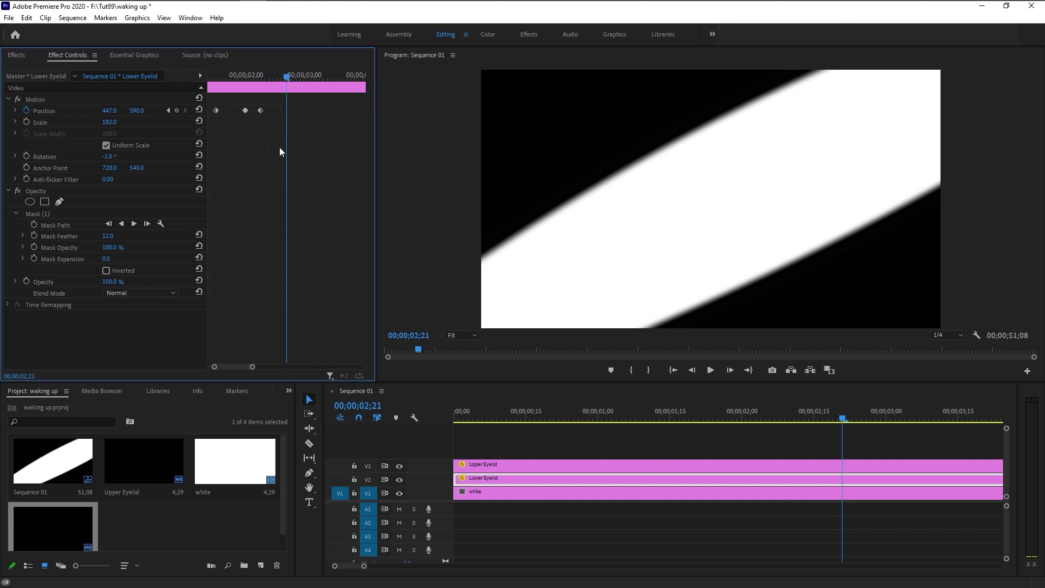
right_click(261, 112)
mouse_move(365, 201)
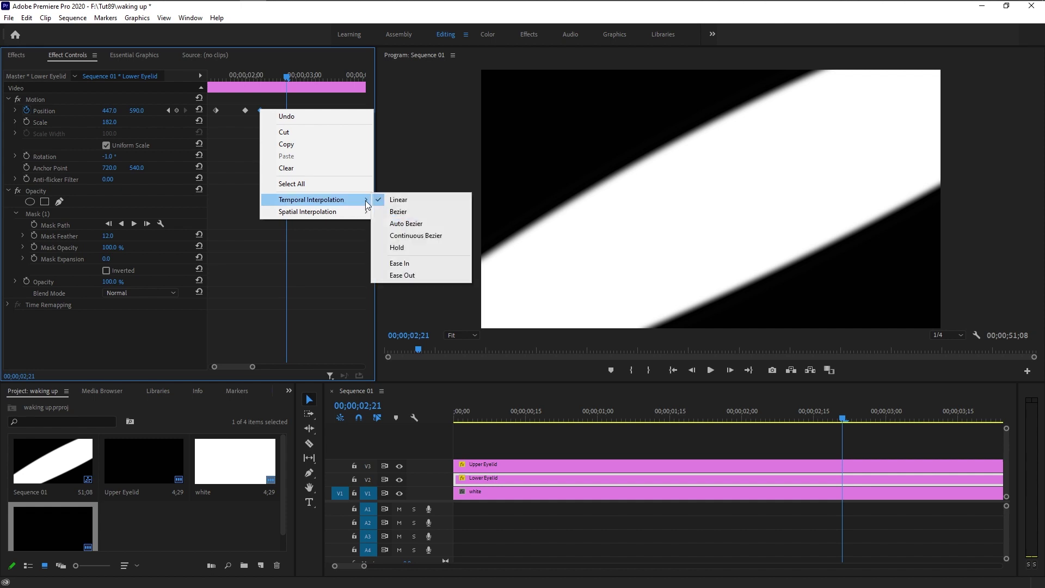
click(420, 274)
Play the sequence from the start to check the eased eyelid movement
click(453, 423)
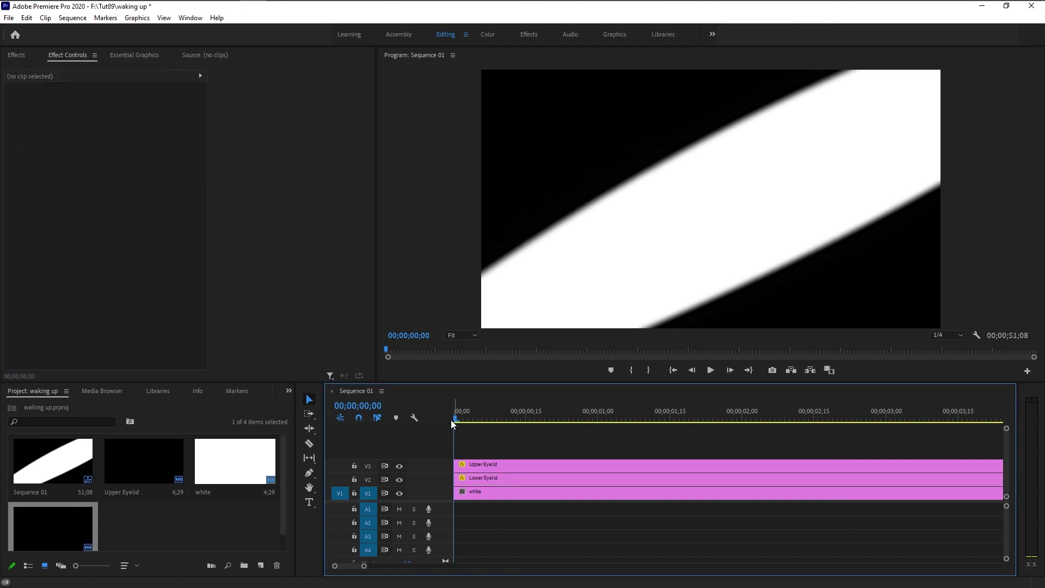
key(space)
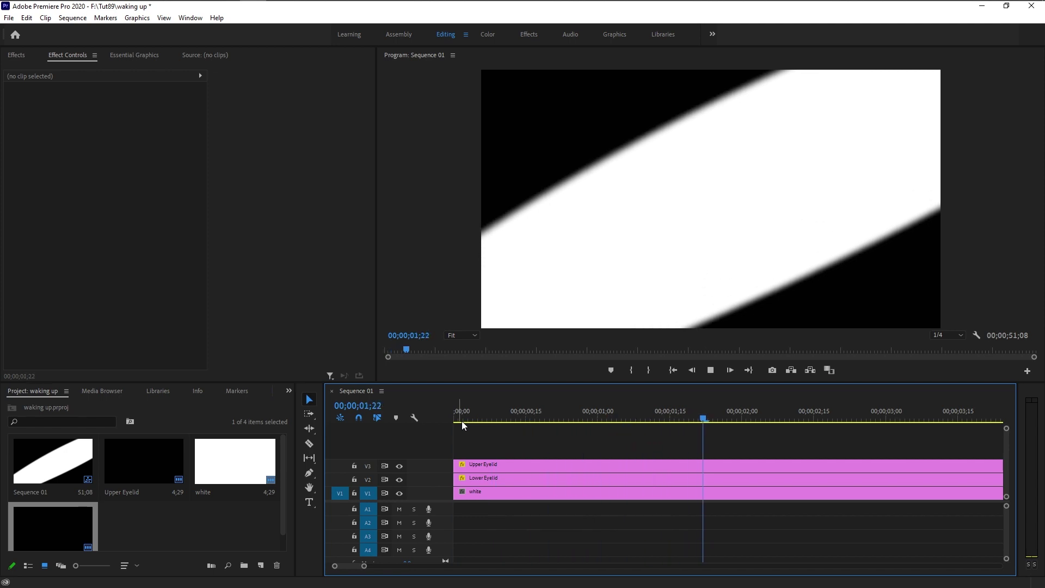
key(space)
Add a position keyframe holding 960, 540 on the Upper Eyelid clip at 00;00;03;15 and save the project
click(538, 416)
key(=)
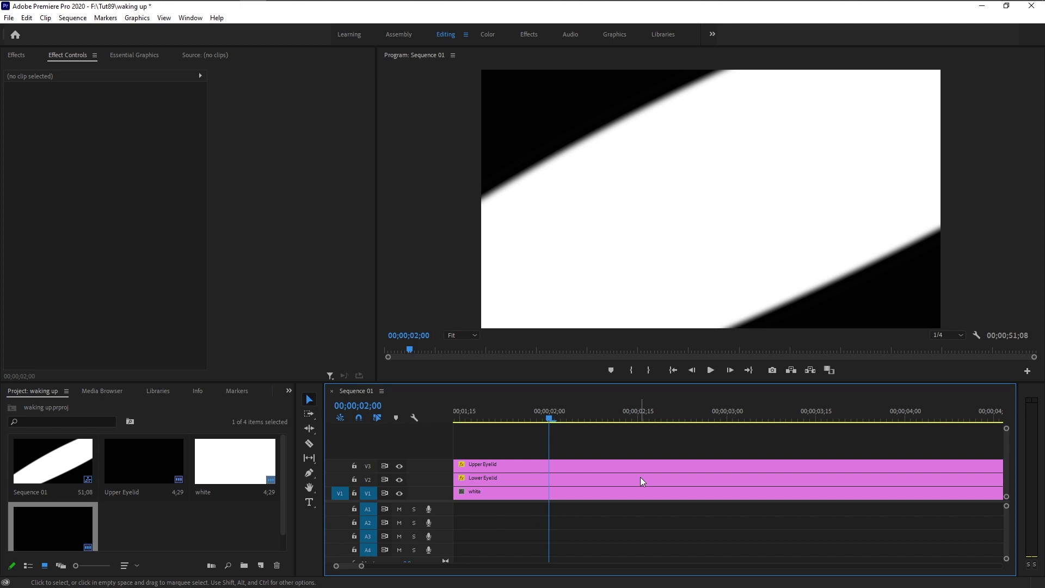
click(635, 416)
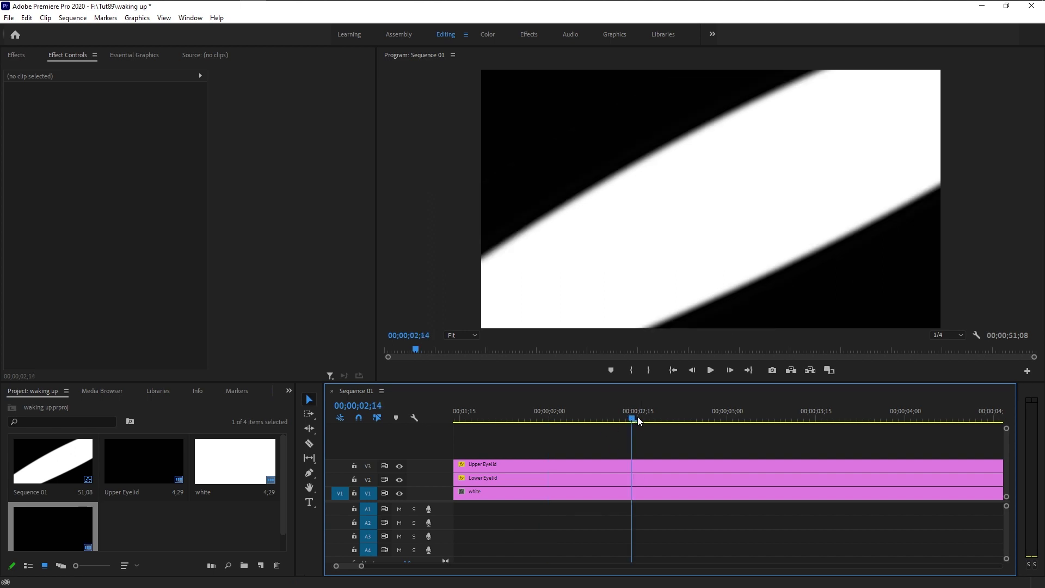
click(814, 418)
click(711, 464)
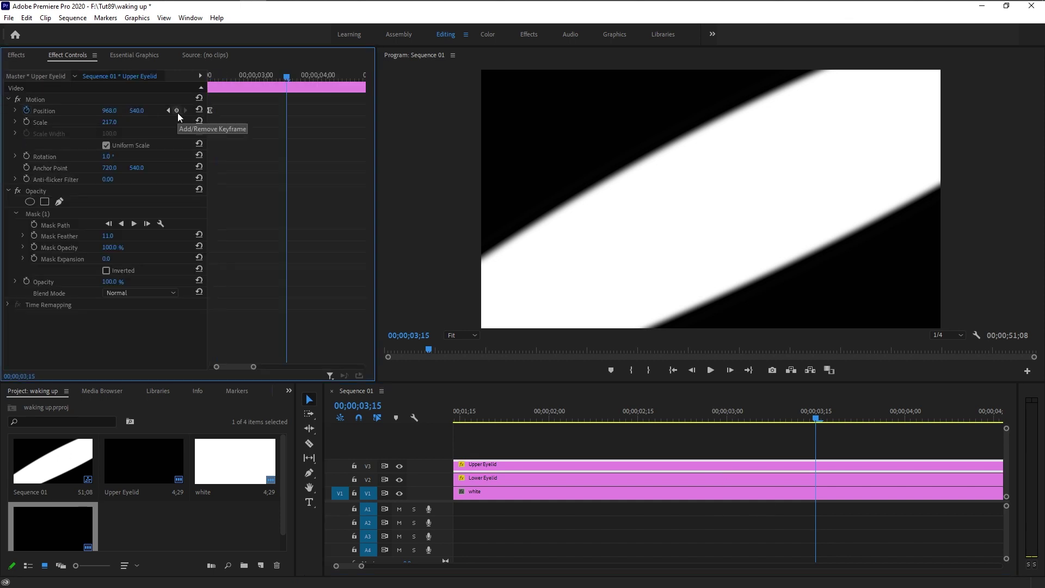
click(177, 111)
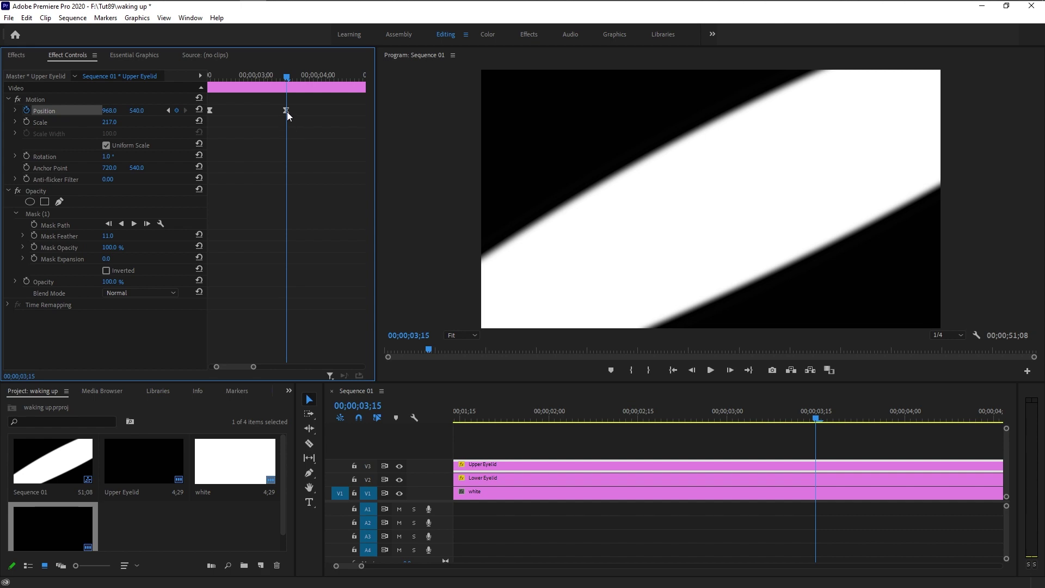
key(ctrl+s)
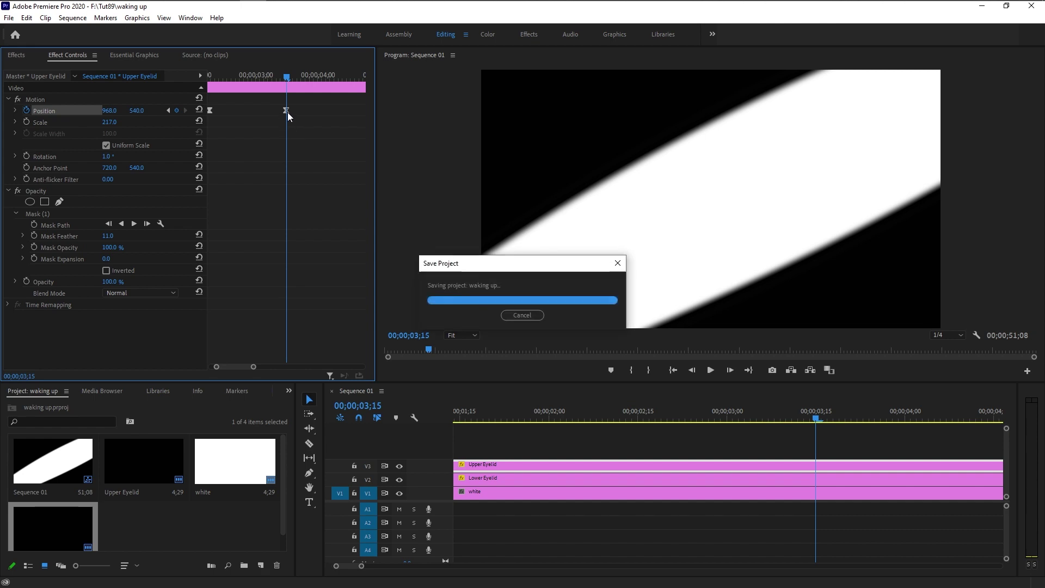
Set the temporal interpolation of the Upper Eyelid clip's position keyframe at 00;00;03;15 to Linear
right_click(288, 112)
mouse_move(363, 201)
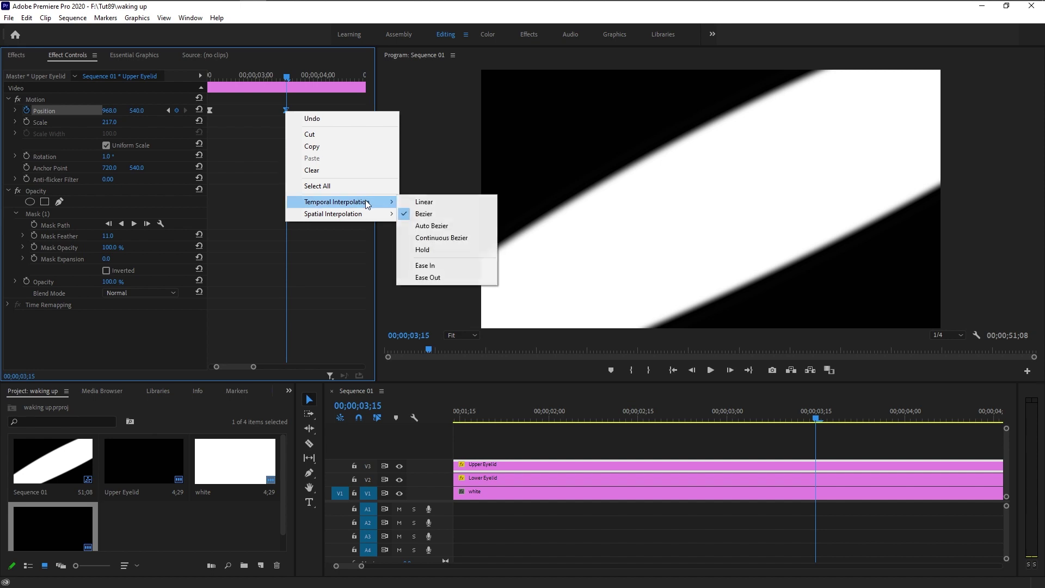
click(423, 202)
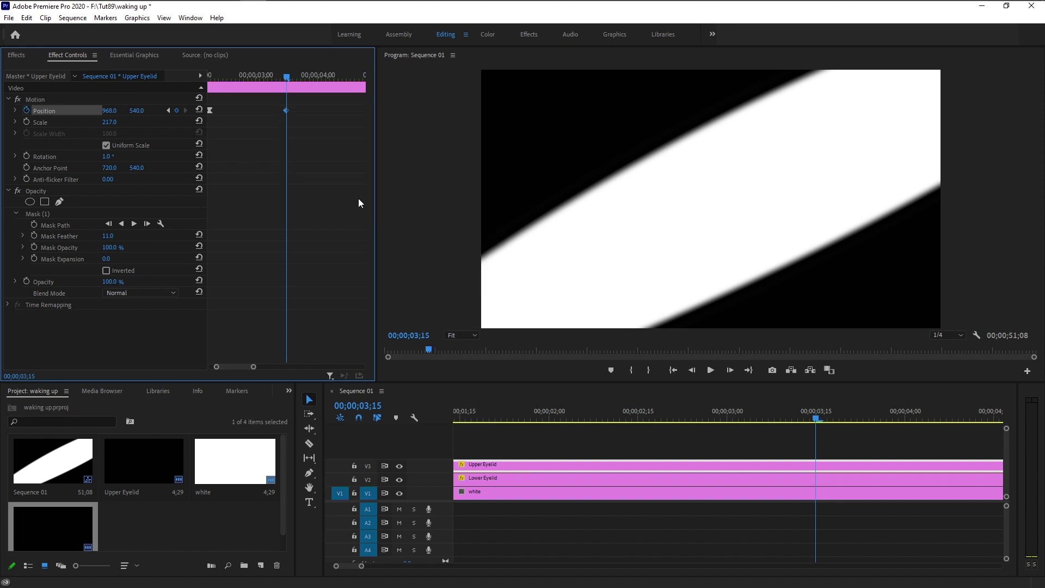
Keyframe the Upper Eyelid clip's position to 1290, 540 at 00;00;03;25 and to -118, 540 at 00;00;04;10
scroll(906, 493, up, 3)
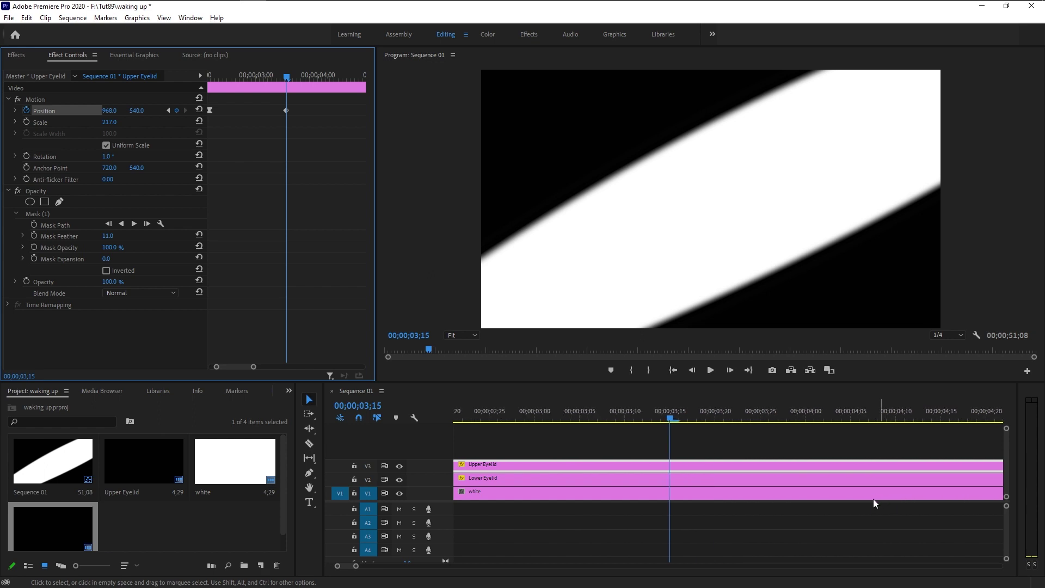
scroll(845, 495, up, 2)
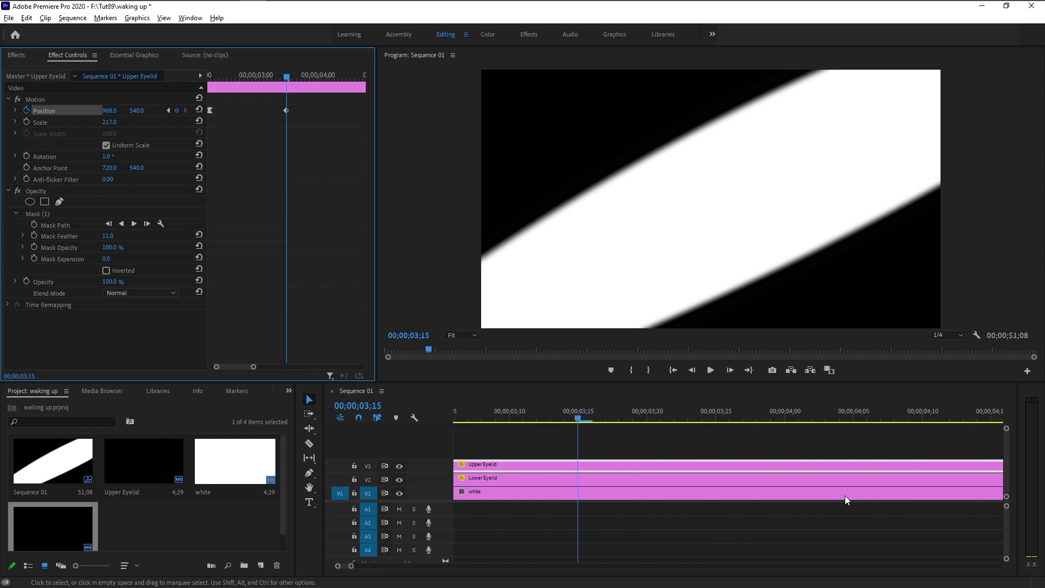
click(728, 417)
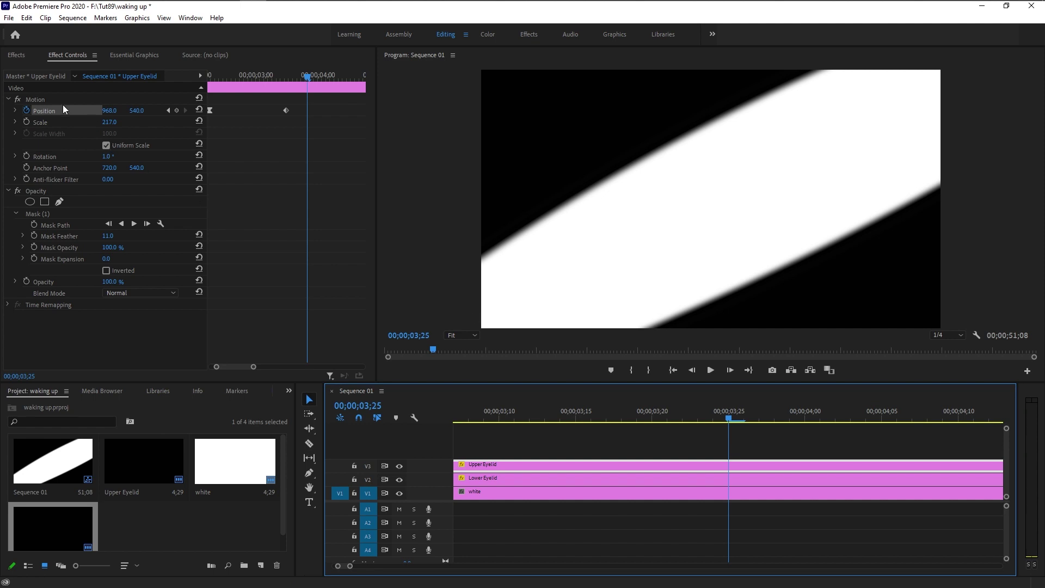
drag(105, 112, 178, 113)
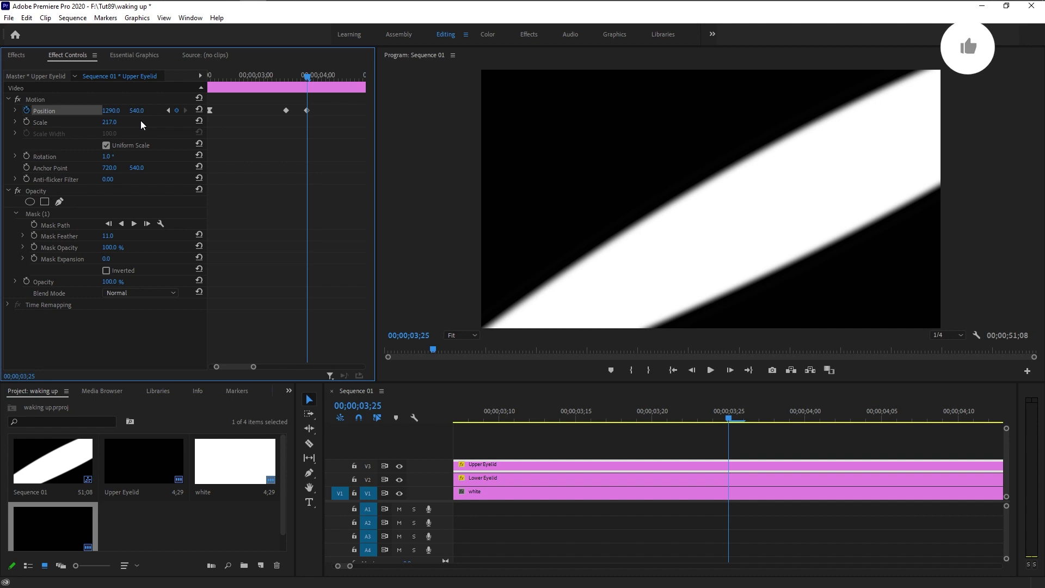
click(959, 414)
drag(115, 112, 2, 113)
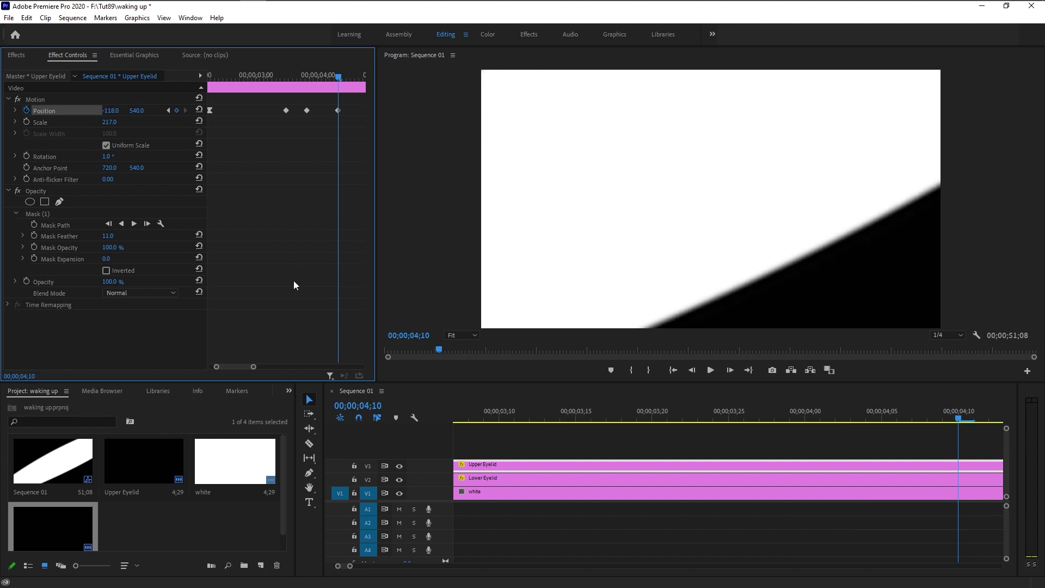
Add a position keyframe holding 447, 590 on the Lower Eyelid clip at 00;00;03;15, matching the Upper Eyelid clip's keyframe
click(287, 76)
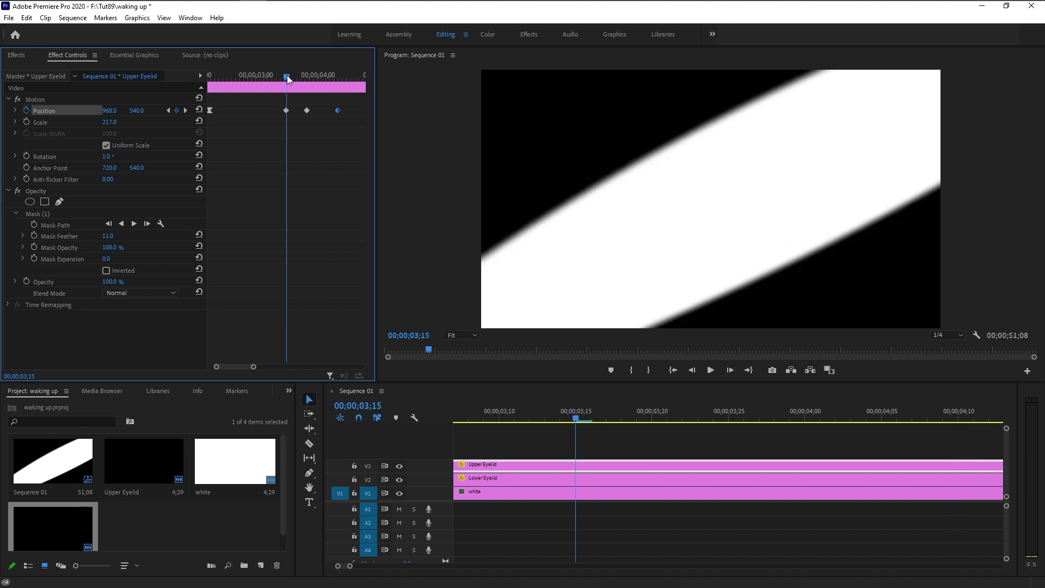
click(567, 481)
drag(363, 367, 256, 367)
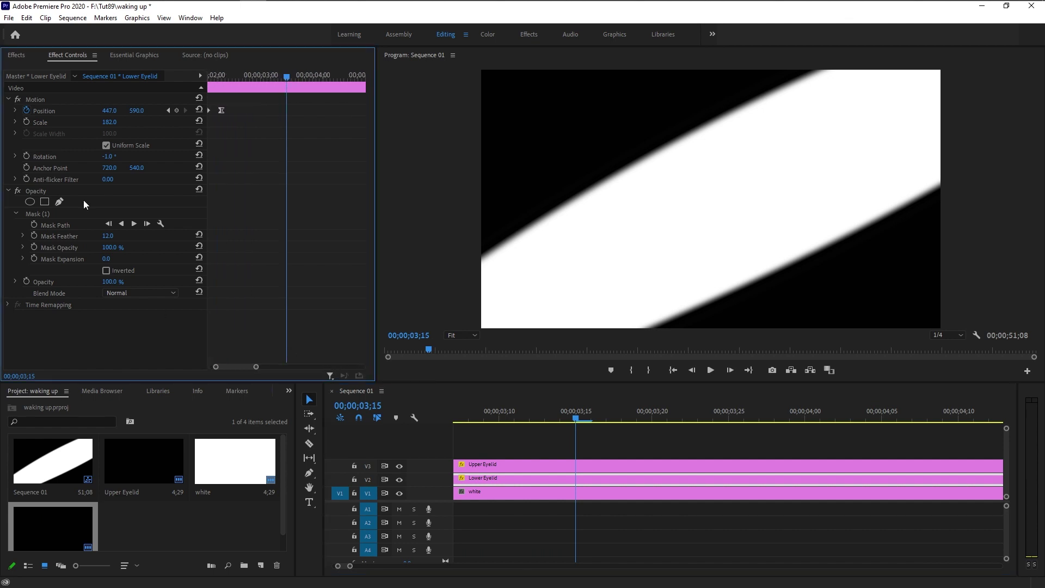
click(178, 110)
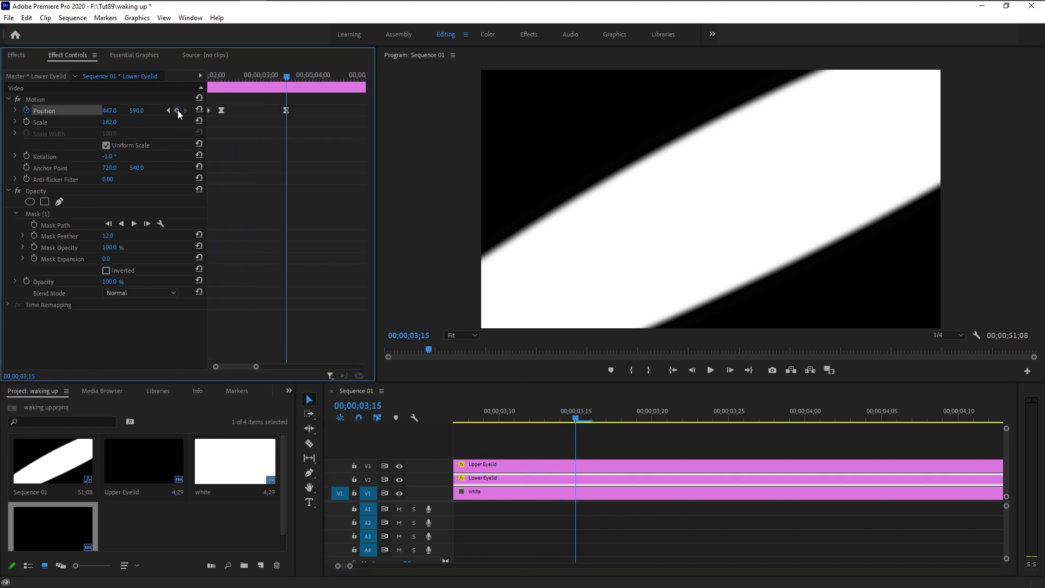
Keyframe the Lower Eyelid clip's position to 150, 329 at 00;00;03;25, in line with the Upper Eyelid keyframe, and set its rotation to -2°
click(606, 467)
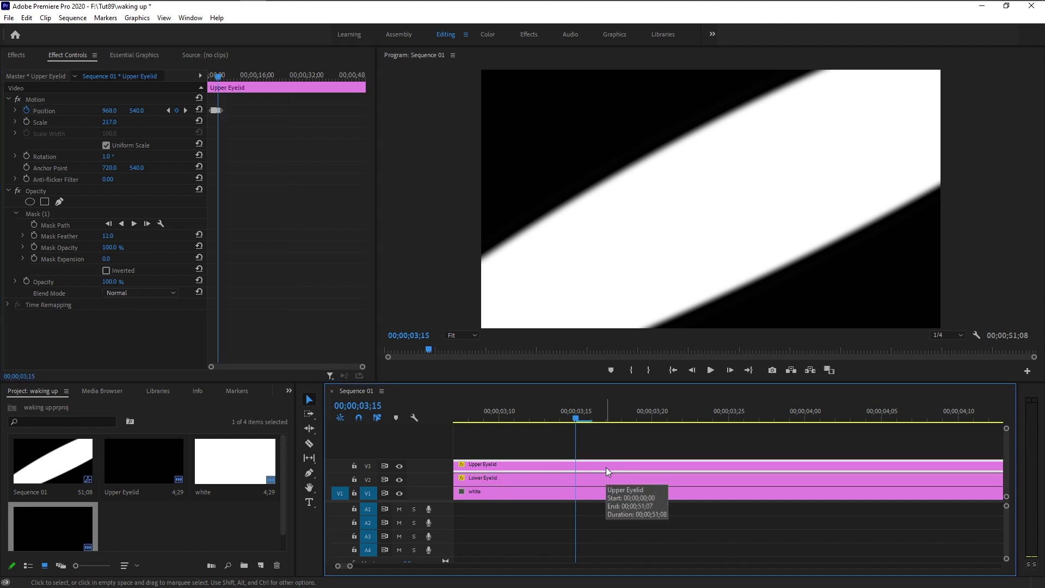
drag(364, 369, 256, 366)
click(292, 71)
drag(292, 70, 303, 74)
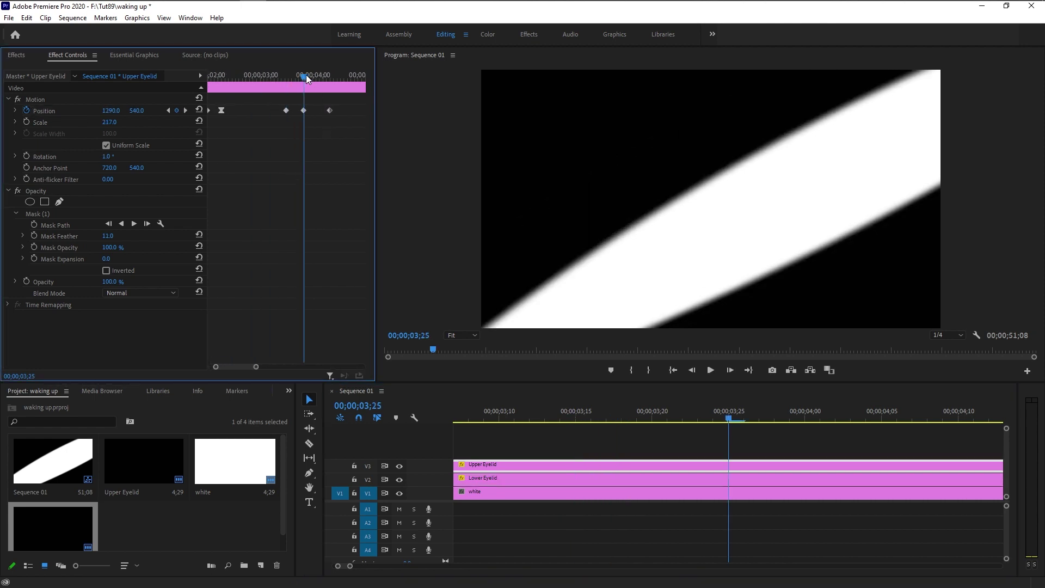
click(620, 482)
drag(347, 369, 262, 367)
click(109, 111)
text(296)
key(Return)
mouse_move(120, 111)
mouse_down()
mouse_move(42, 111)
mouse_move(131, 115)
mouse_move(25, 114)
mouse_move(120, 110)
mouse_move(103, 110)
mouse_up()
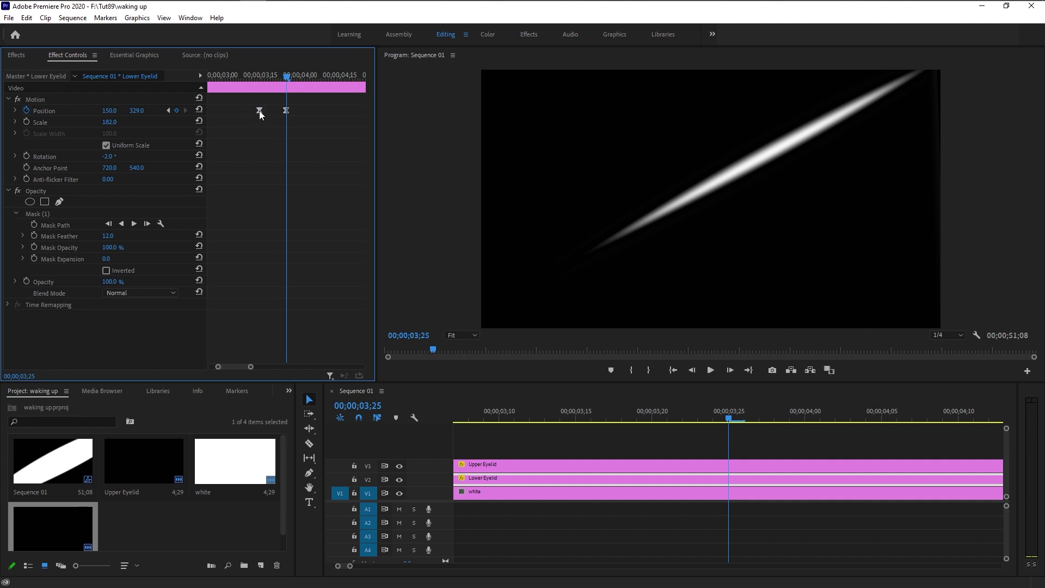
Set the temporal interpolation of the Lower Eyelid clip's position keyframe at 00;00;03;15 to Linear
right_click(259, 111)
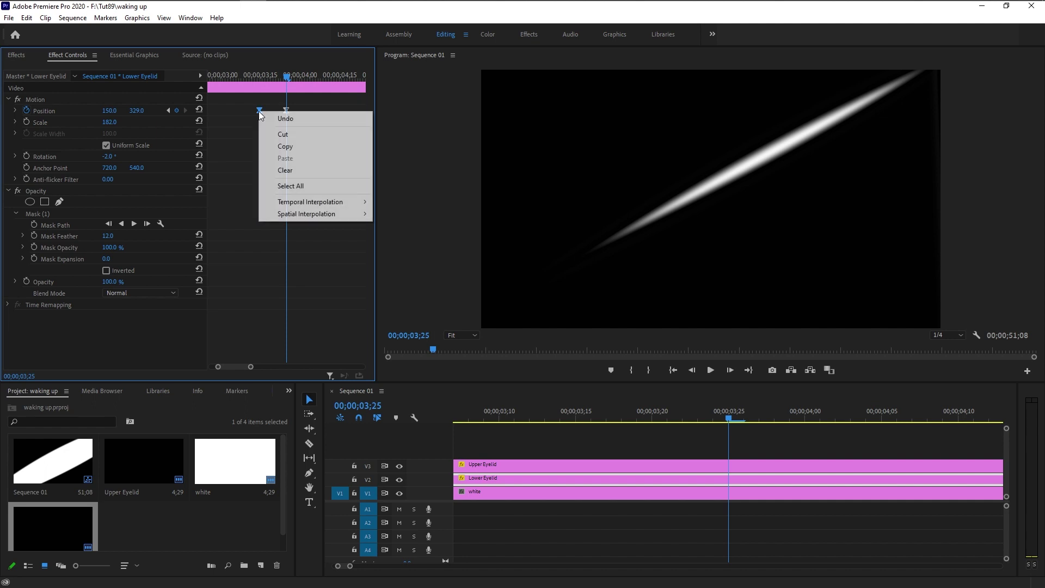
mouse_move(347, 199)
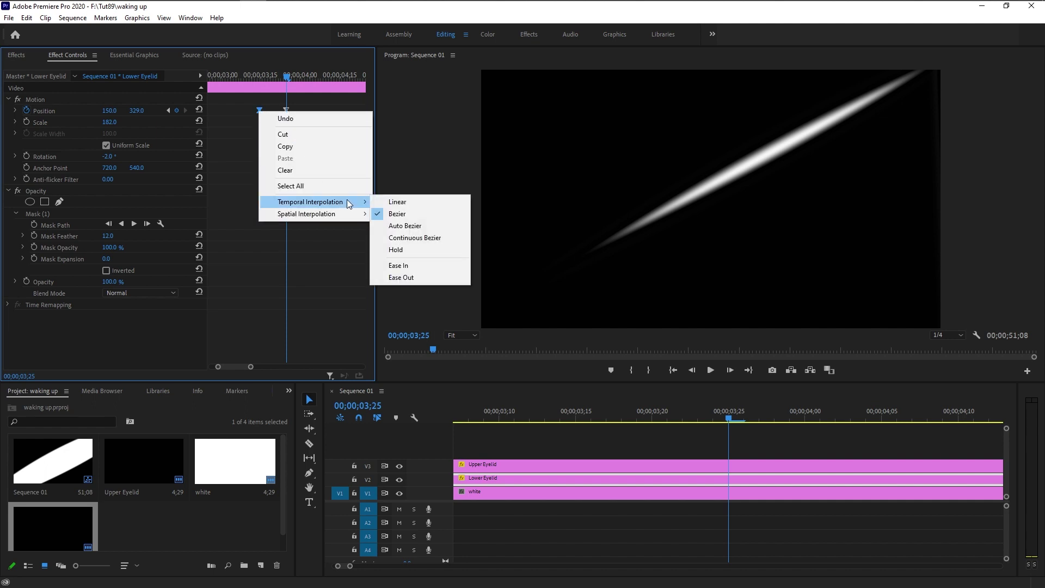
click(405, 205)
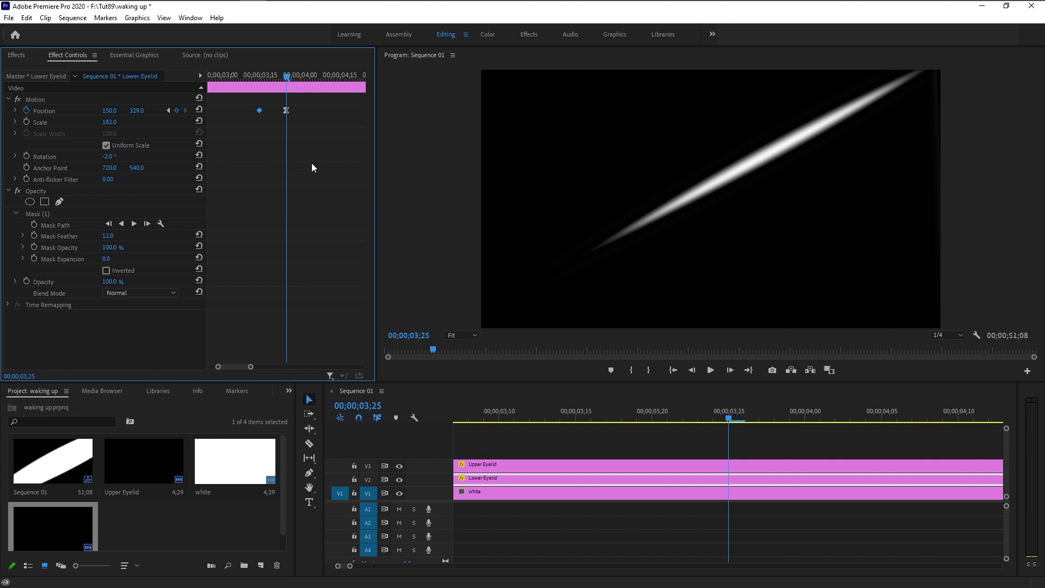
Keyframe the Lower Eyelid clip's position to 1822, 329 at 00;00;04;10, in line with the Upper Eyelid clip's last keyframe
click(564, 466)
drag(361, 366, 308, 366)
drag(285, 76, 303, 76)
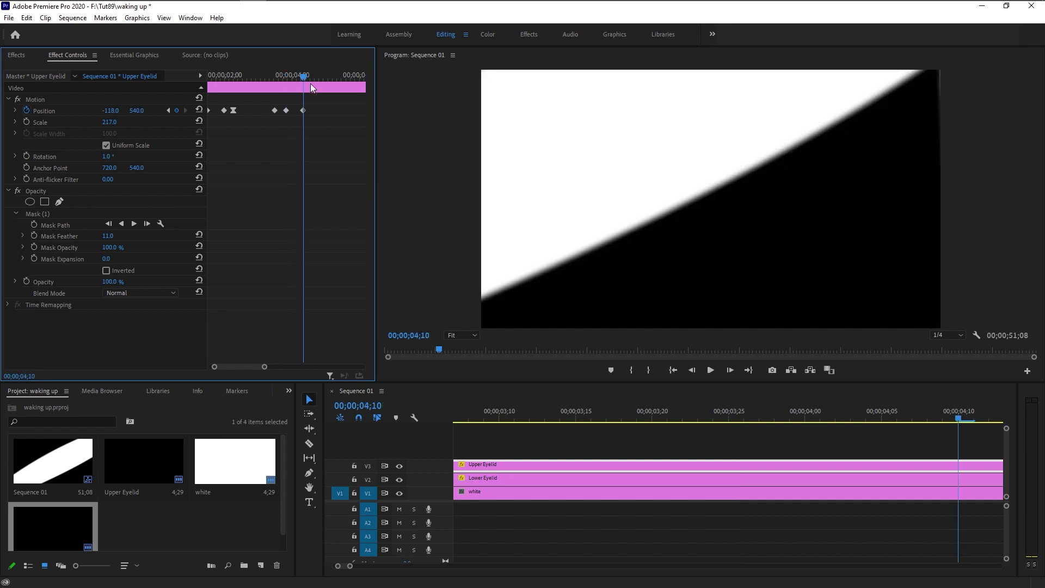
click(550, 477)
drag(361, 366, 307, 363)
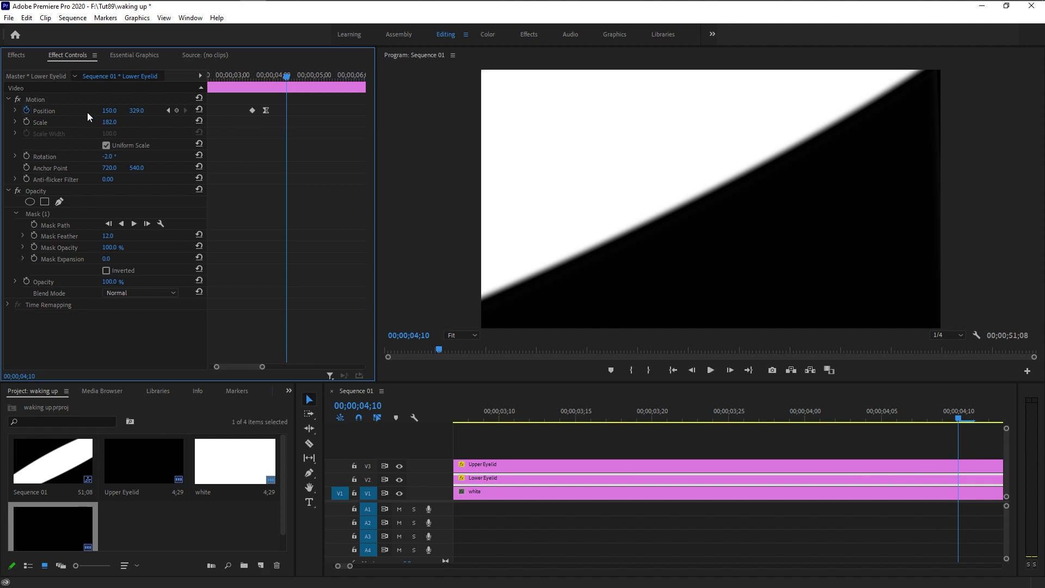
drag(103, 112, 305, 112)
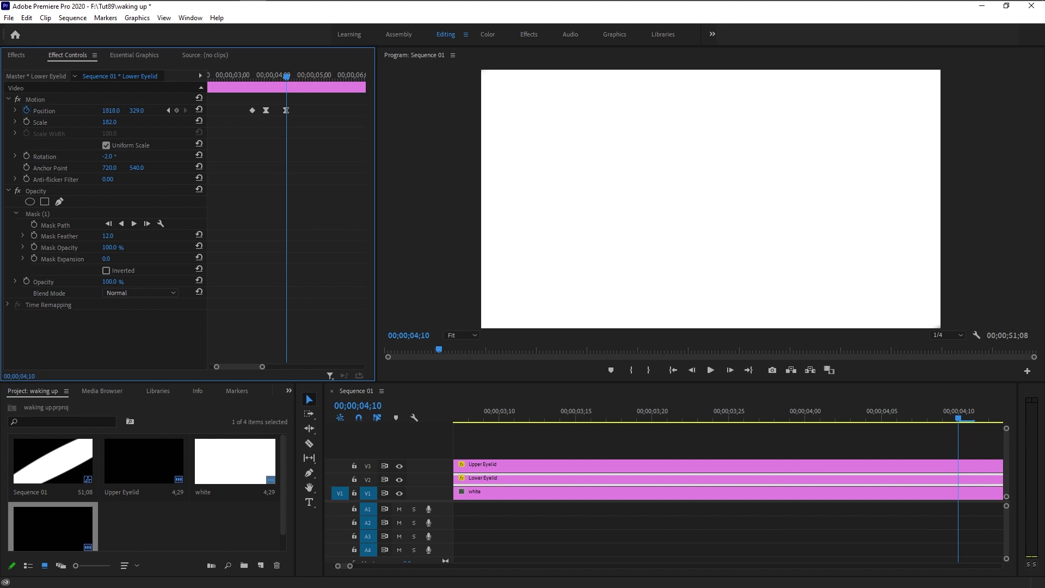
Set the temporal interpolation of the Lower Eyelid clip's position keyframe at 00;00;04;10 to Linear
right_click(286, 111)
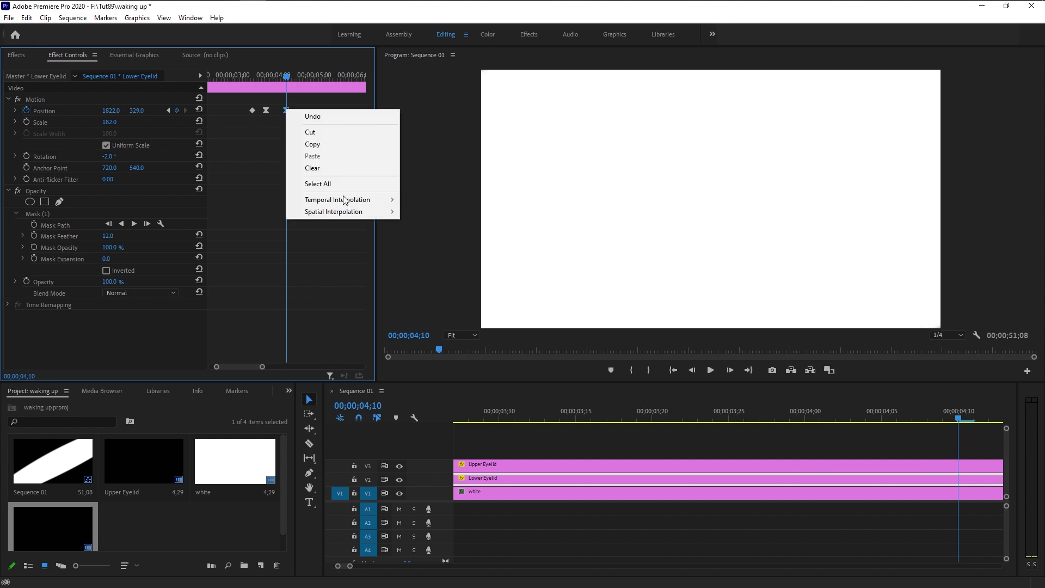
mouse_move(344, 200)
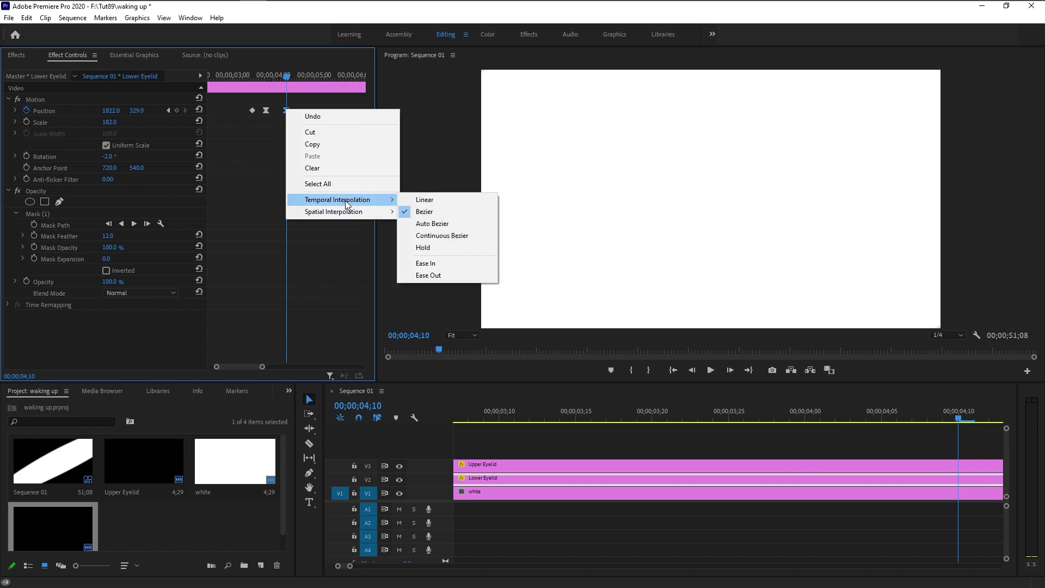
click(446, 200)
Fit the whole sequence in the timeline and play it from the start to review the blinking animation
click(557, 545)
scroll(561, 532, down, 3)
click(456, 418)
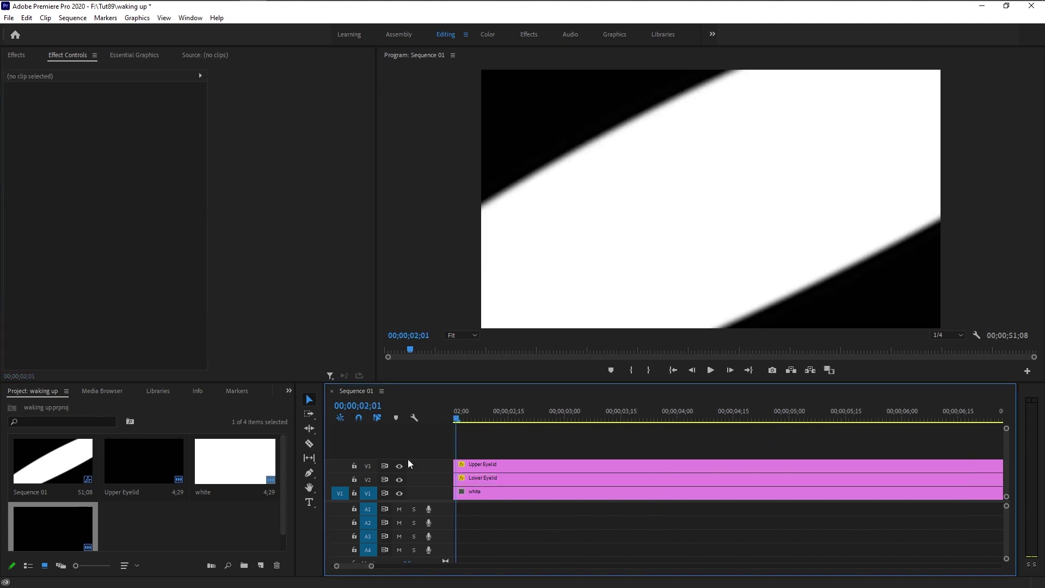
key(backslash)
key(Home)
click(711, 370)
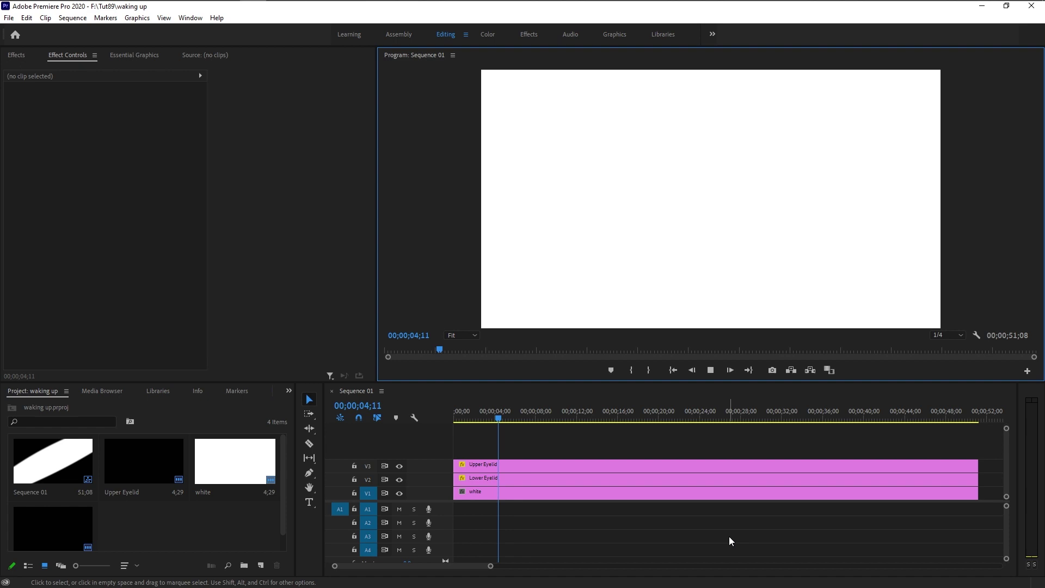
click(456, 420)
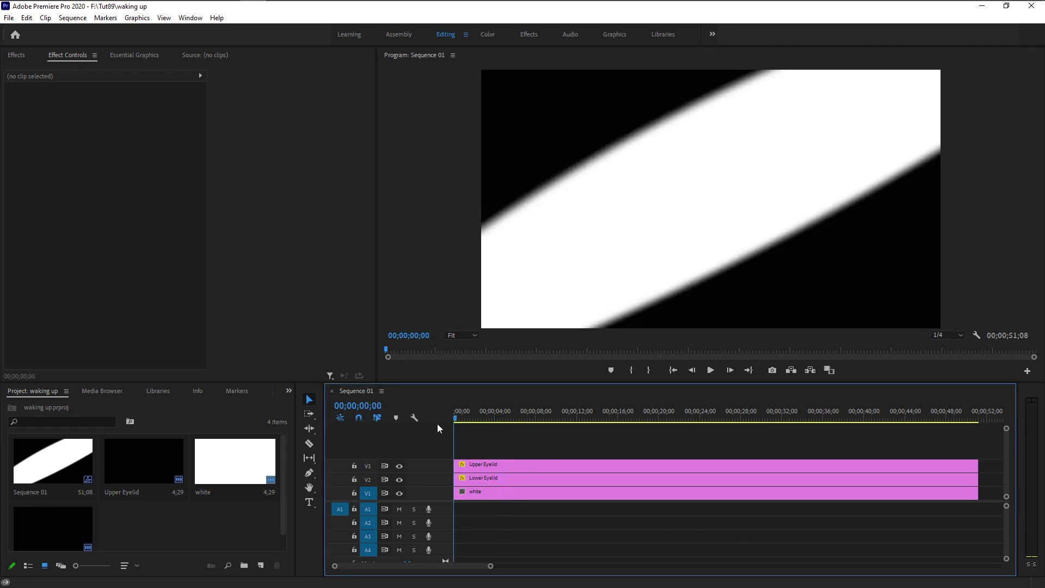
key(space)
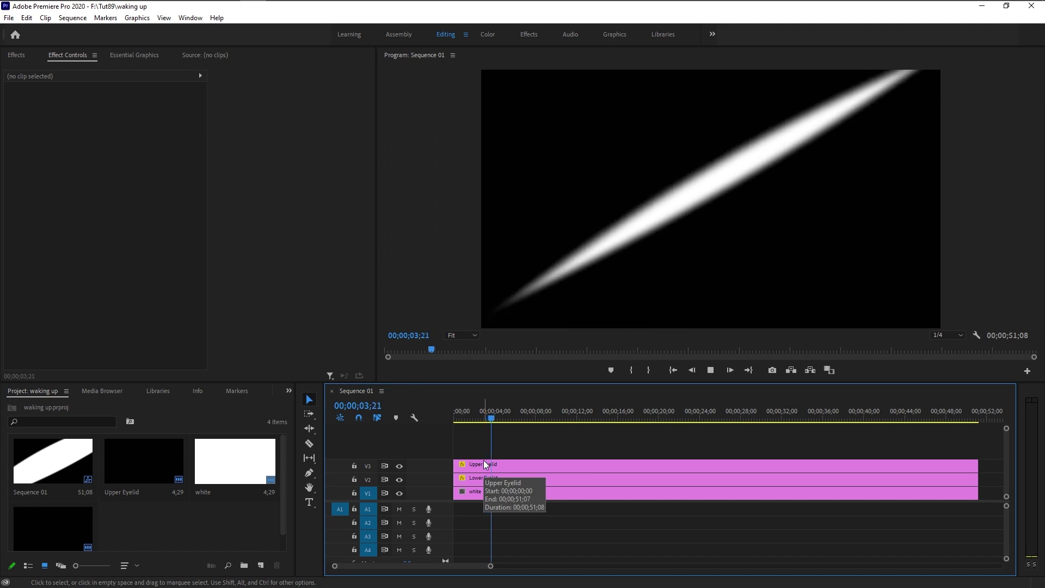
key(space)
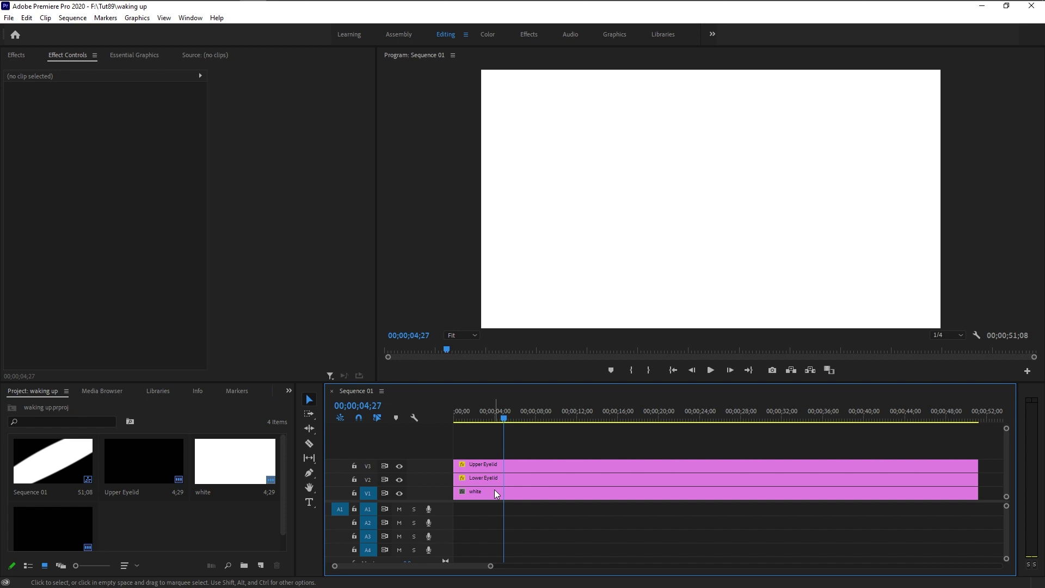
Replace the white clip on V1 with the sleeping newborn video from the Stock folder and set its scale to 309
click(495, 488)
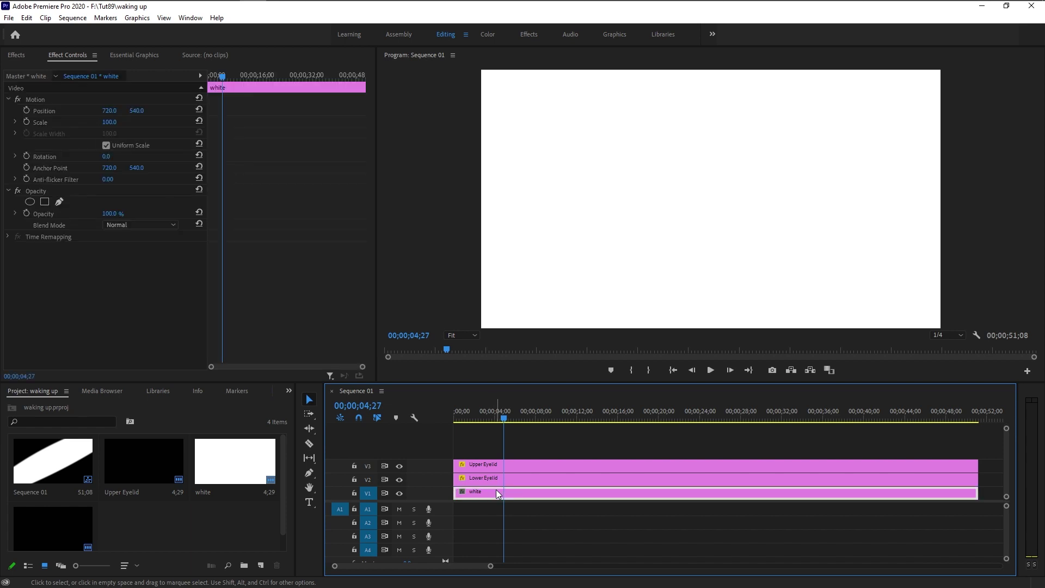
key(Delete)
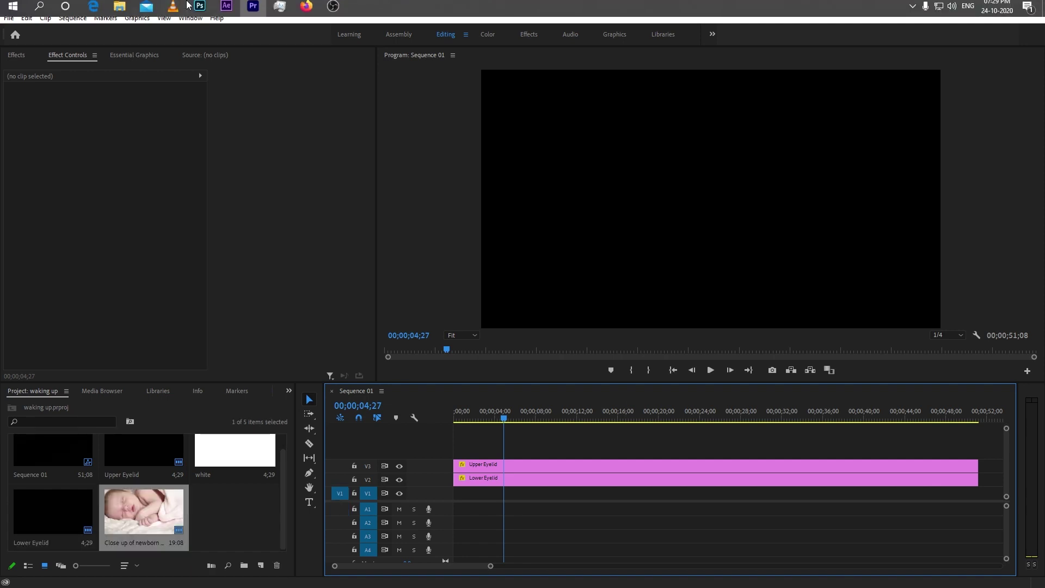
click(129, 5)
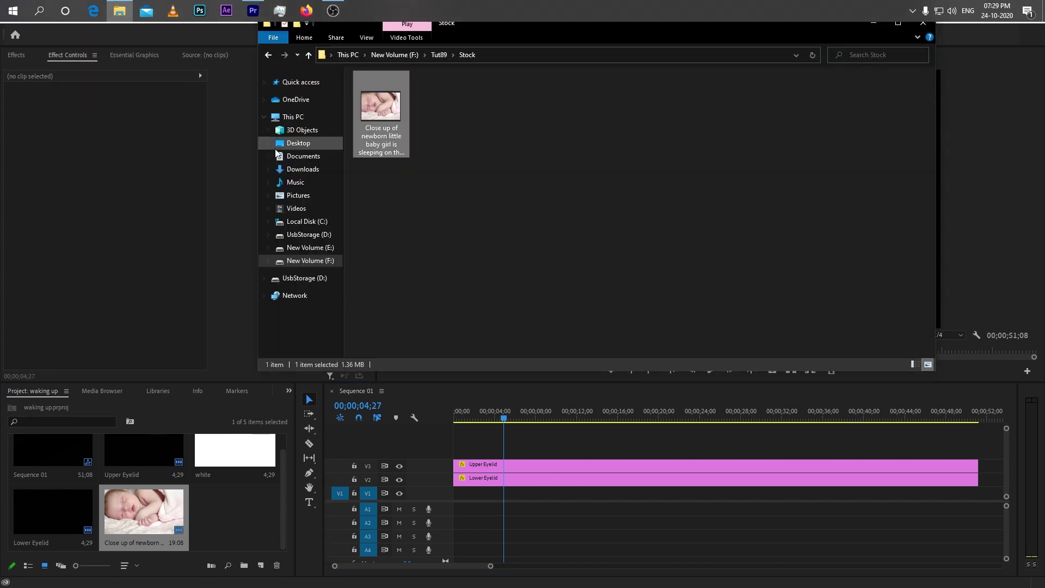
drag(374, 104, 455, 493)
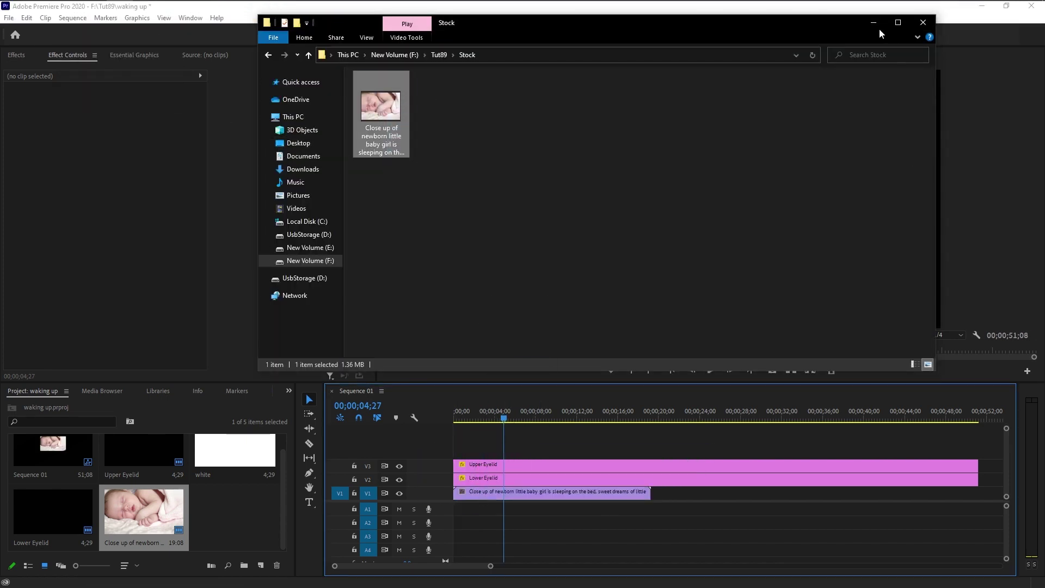
click(874, 24)
click(514, 493)
drag(109, 122, 714, 102)
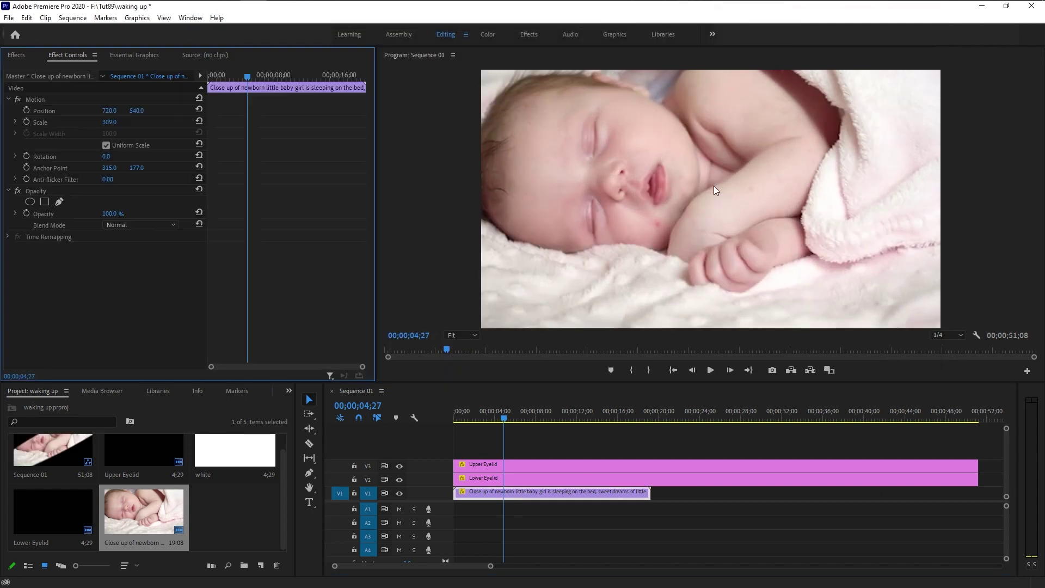
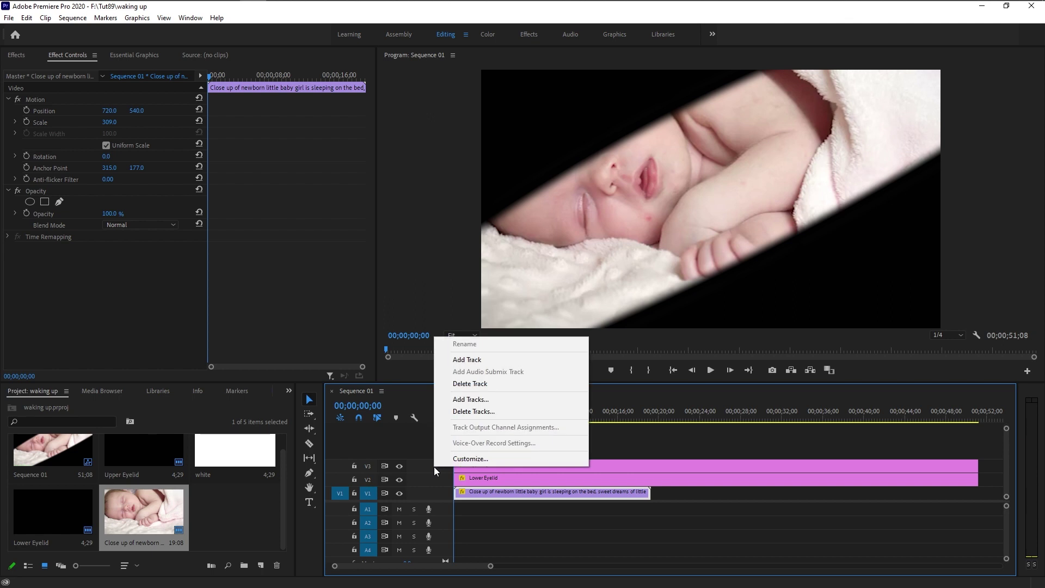
Add two video tracks to the sequence, placed after Video 3
click(492, 401)
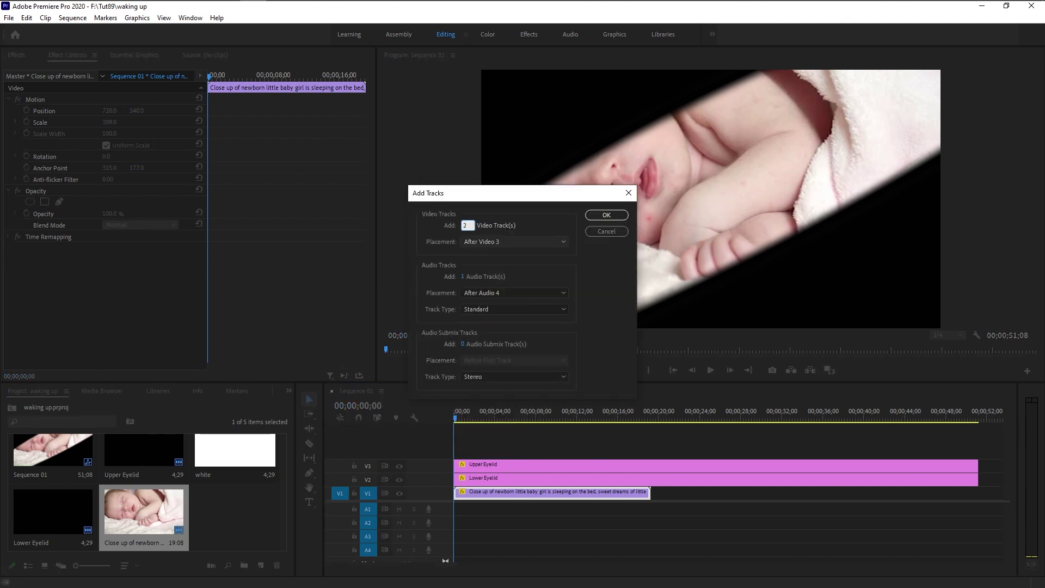
key(Return)
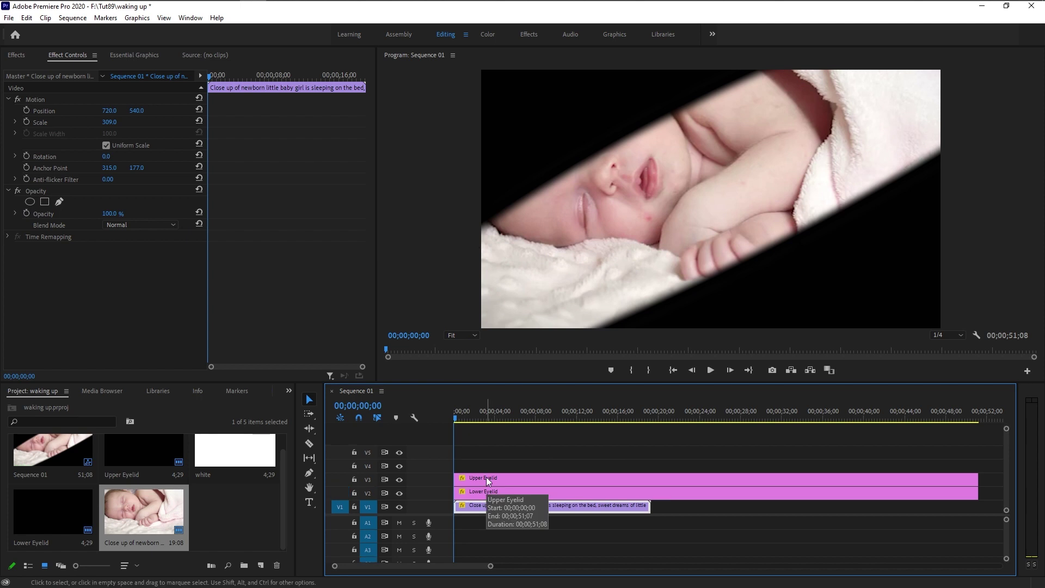
Create a 000000 color matte named black and place it on V4 from the sequence start, extended to about 32 seconds
click(259, 570)
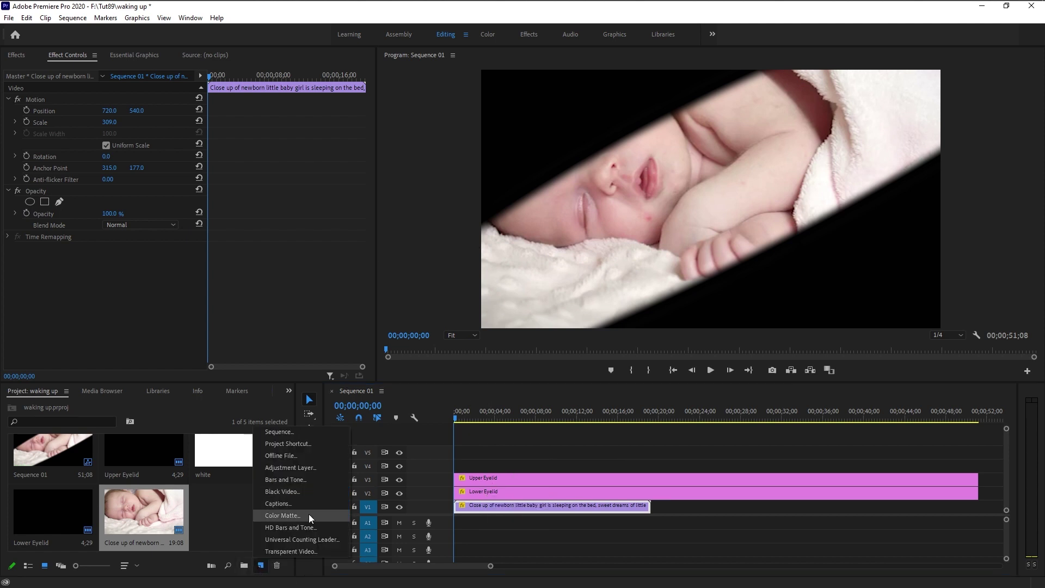
click(310, 516)
click(537, 339)
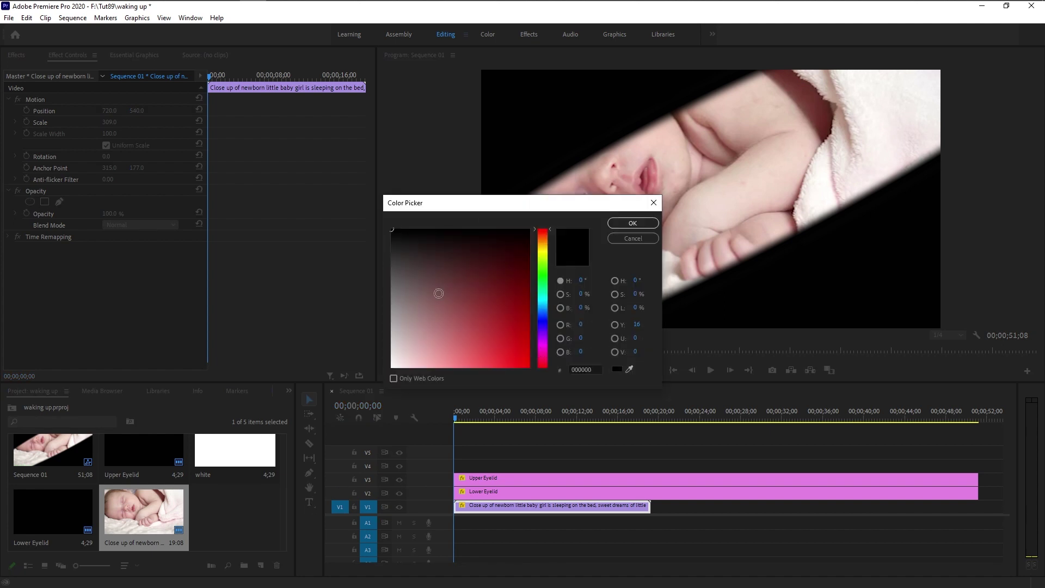
click(627, 225)
text(black)
click(511, 314)
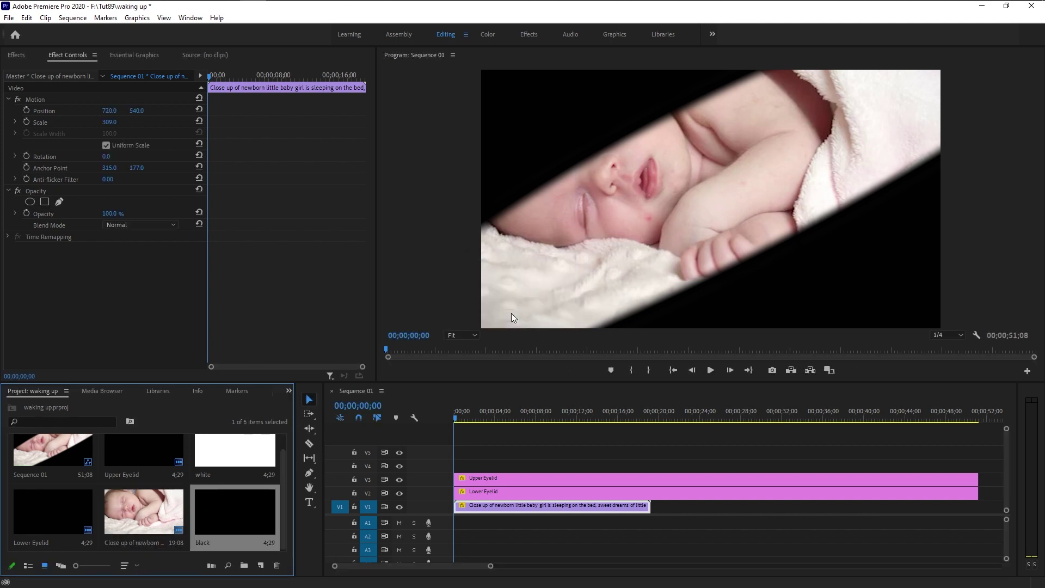
drag(247, 513, 783, 475)
Enable opacity keyframing on the black clip on V4 at 00;00;00;00 with a value of 100%
click(507, 468)
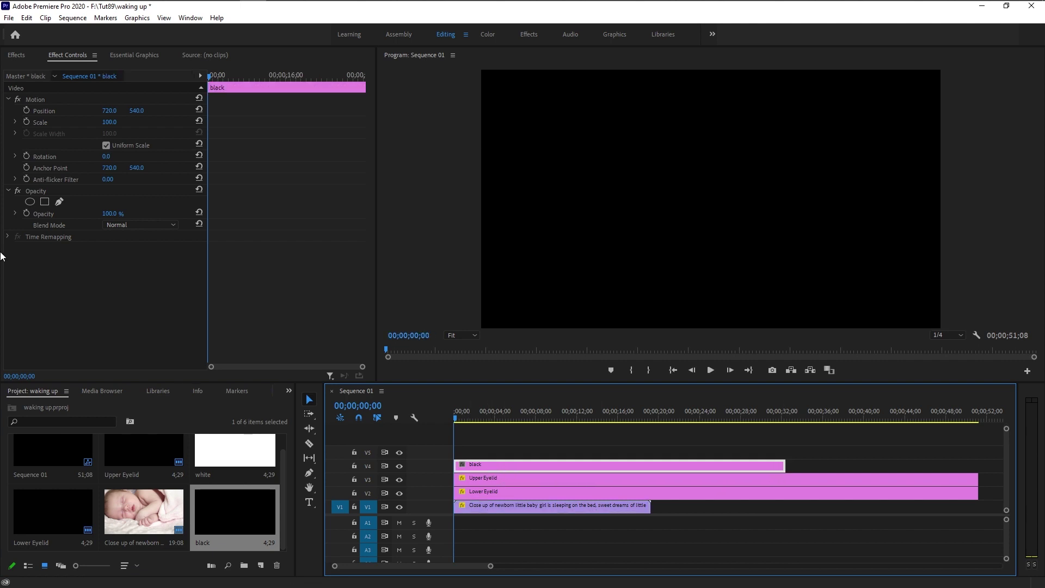
click(36, 191)
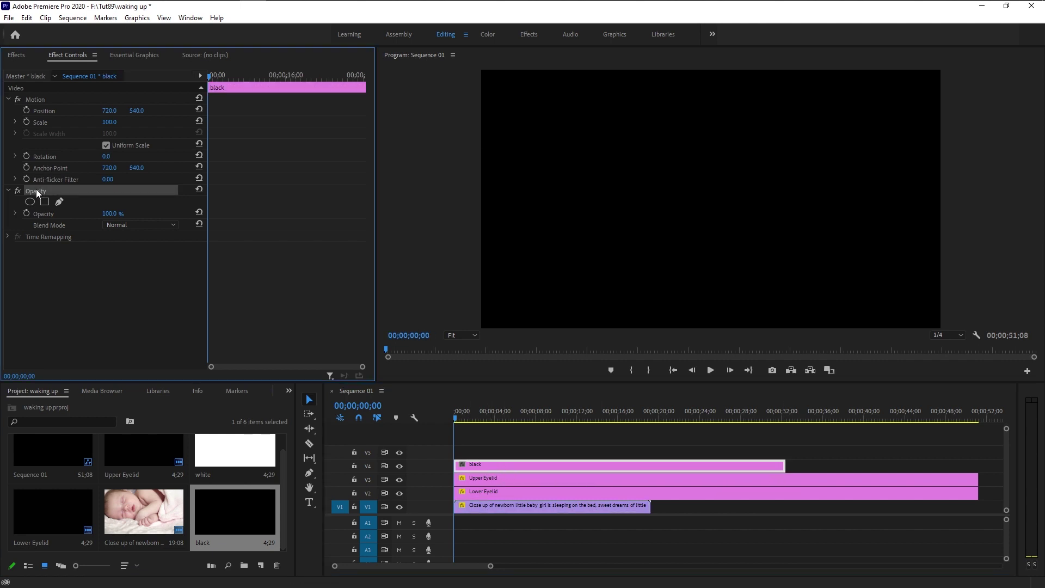
click(26, 213)
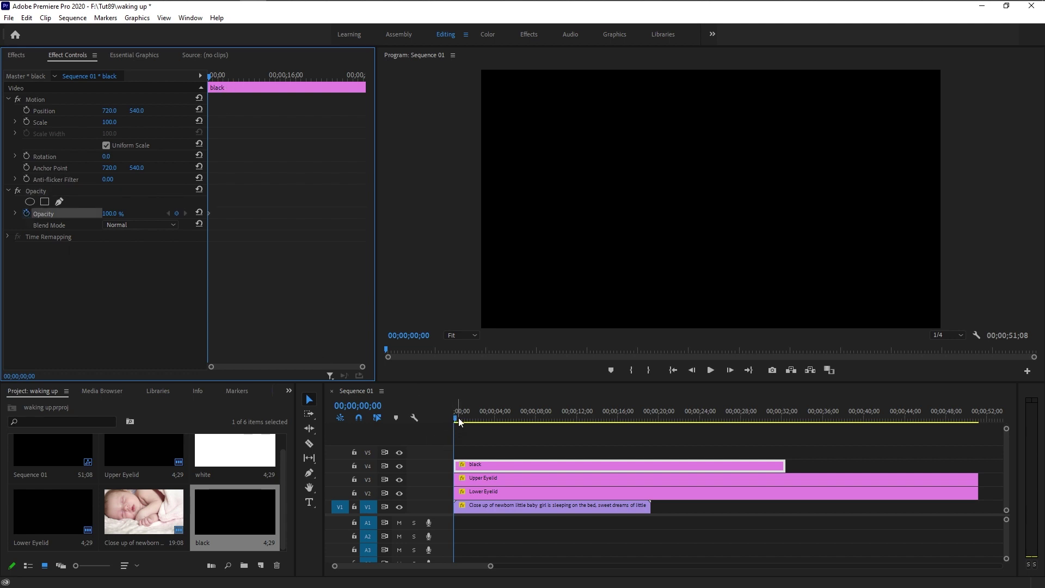
Keyframe the black clip's opacity to 90% at 00;00;01;15 and save the project
click(489, 563)
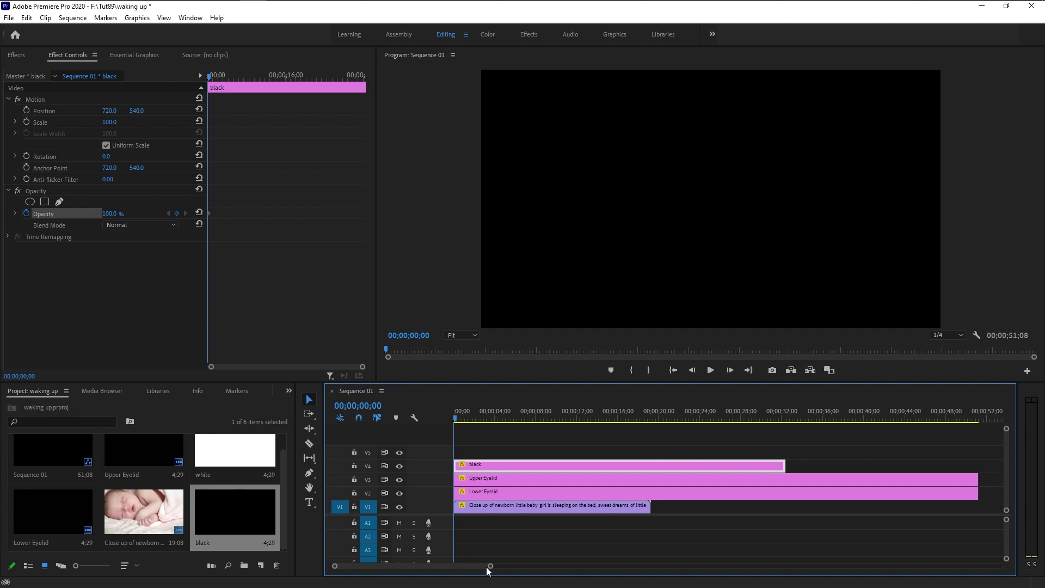
drag(491, 566, 362, 566)
click(539, 416)
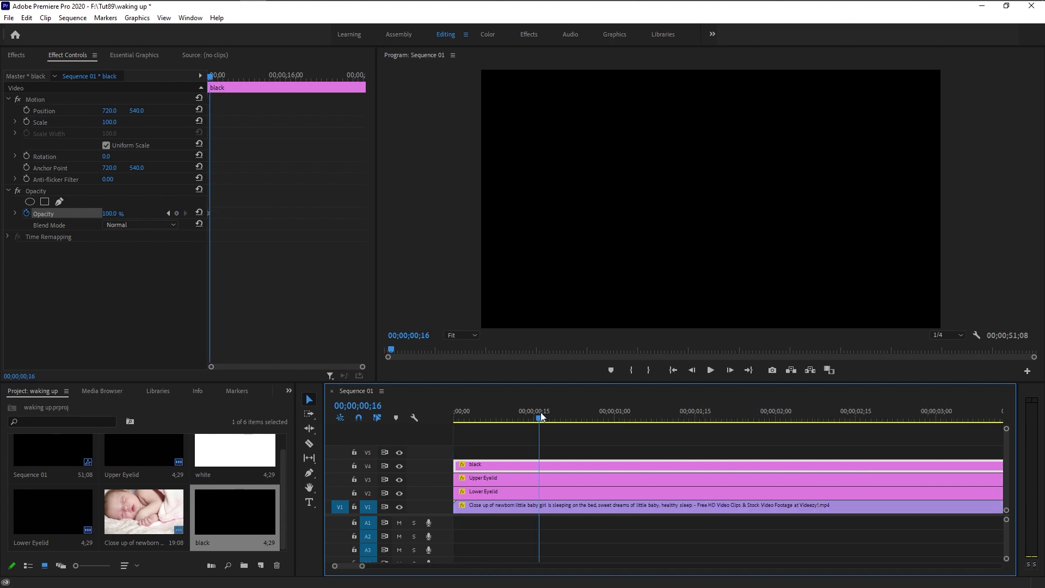
drag(540, 413, 696, 416)
click(117, 212)
text(90)
key(Return)
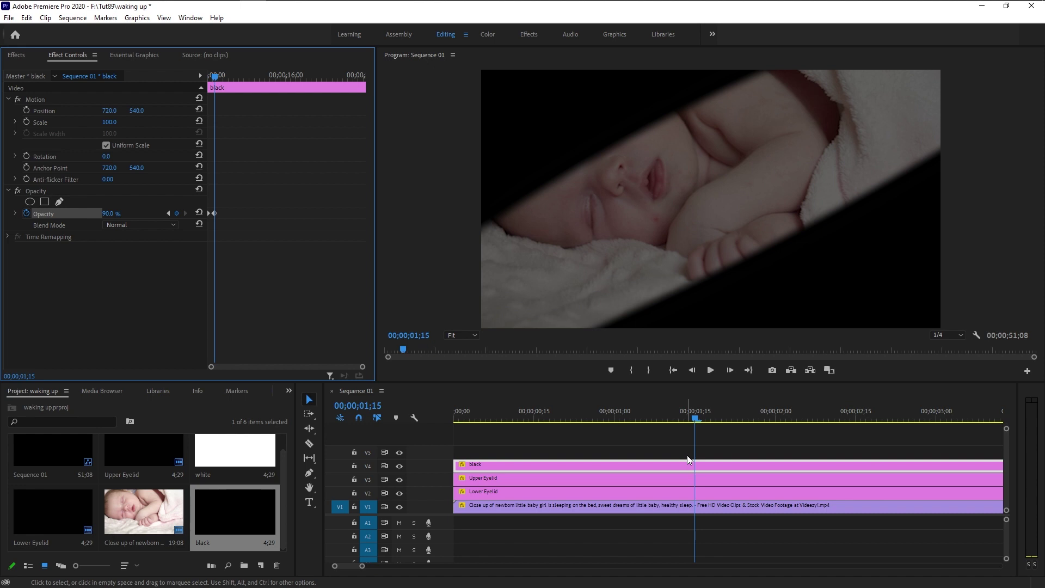
key(ctrl+s)
Keyframe the black clip's opacity to 47% at 00;00;02;09 and add a keyframe holding that value at 00;00;04;00
drag(767, 417, 824, 418)
mouse_move(109, 214)
mouse_down()
mouse_move(87, 214)
mouse_move(98, 214)
mouse_up()
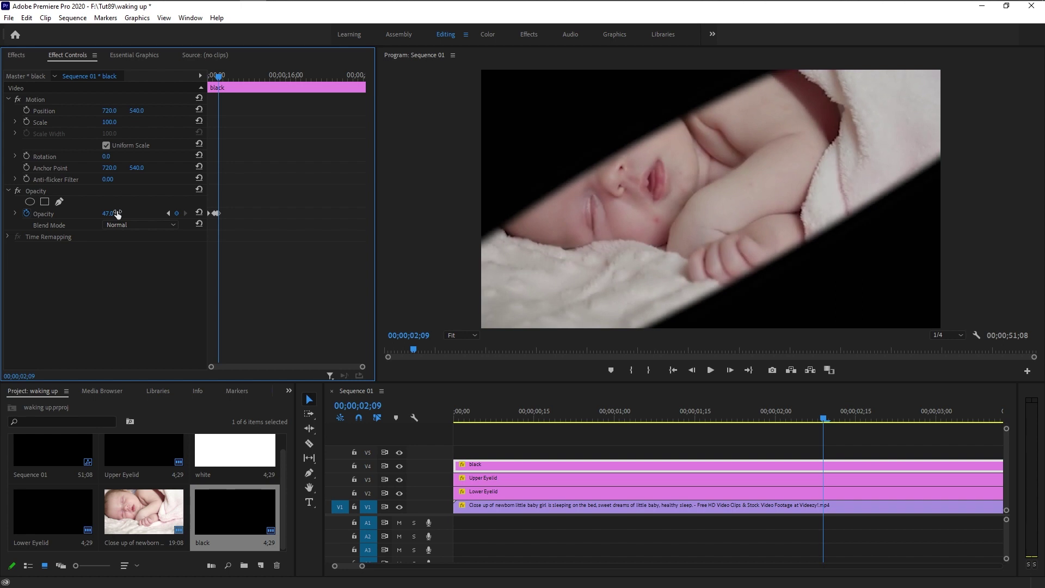
drag(362, 566, 370, 566)
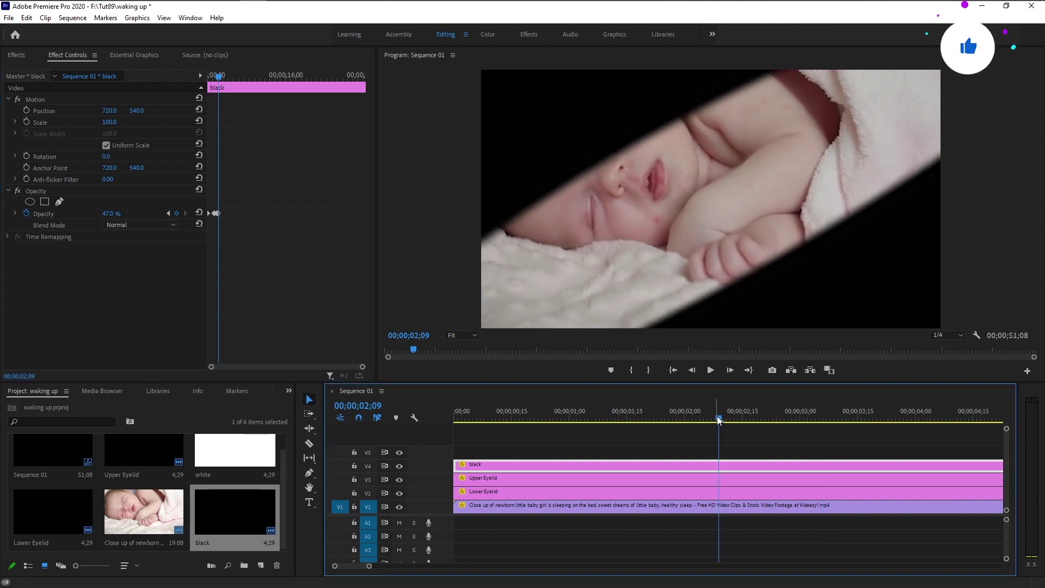
drag(717, 416, 915, 410)
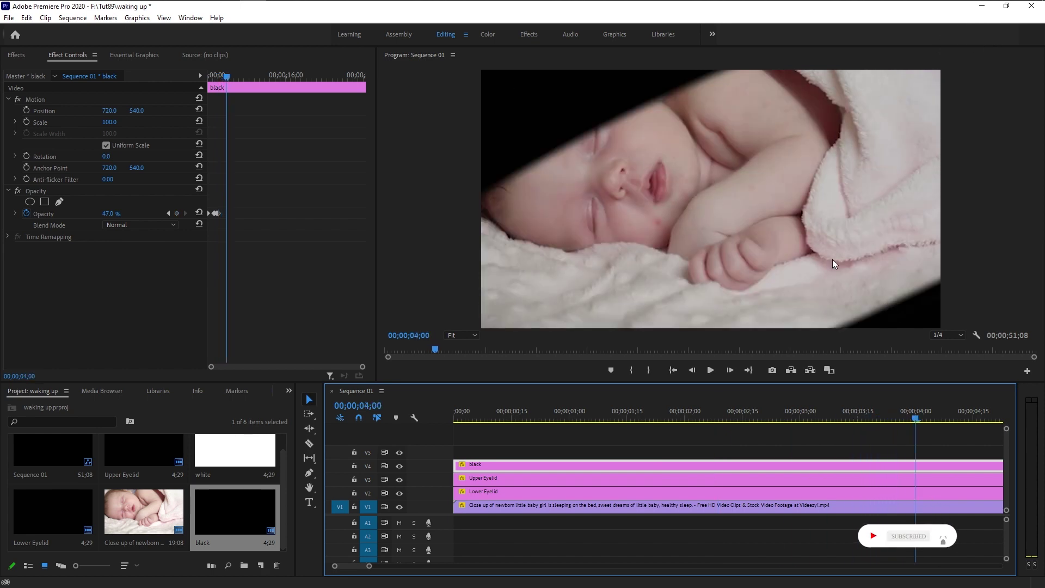
click(176, 213)
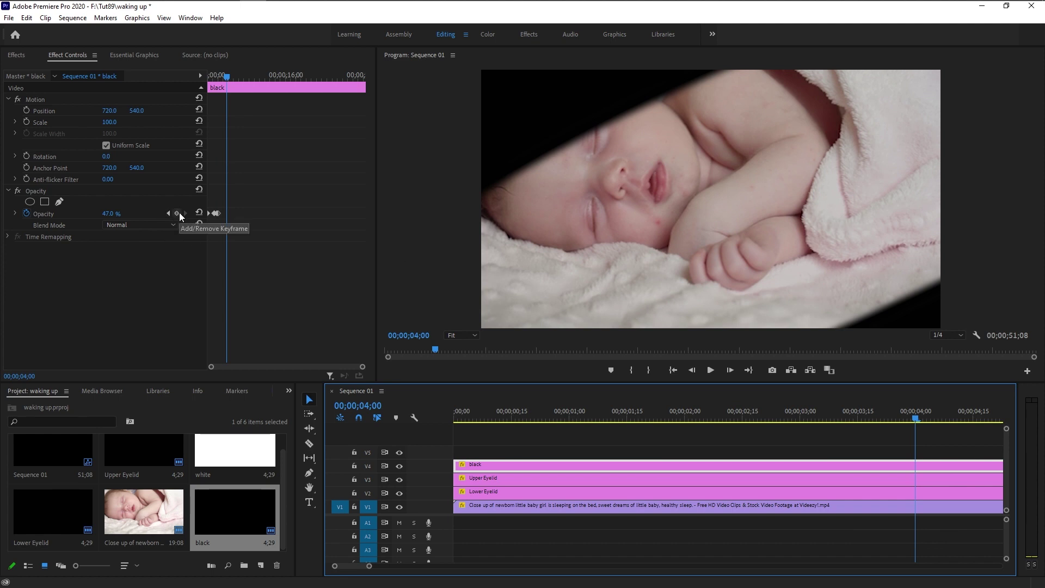
Keyframe the black clip's opacity to 0% at 00;00;04;06
click(906, 410)
drag(906, 410, 937, 412)
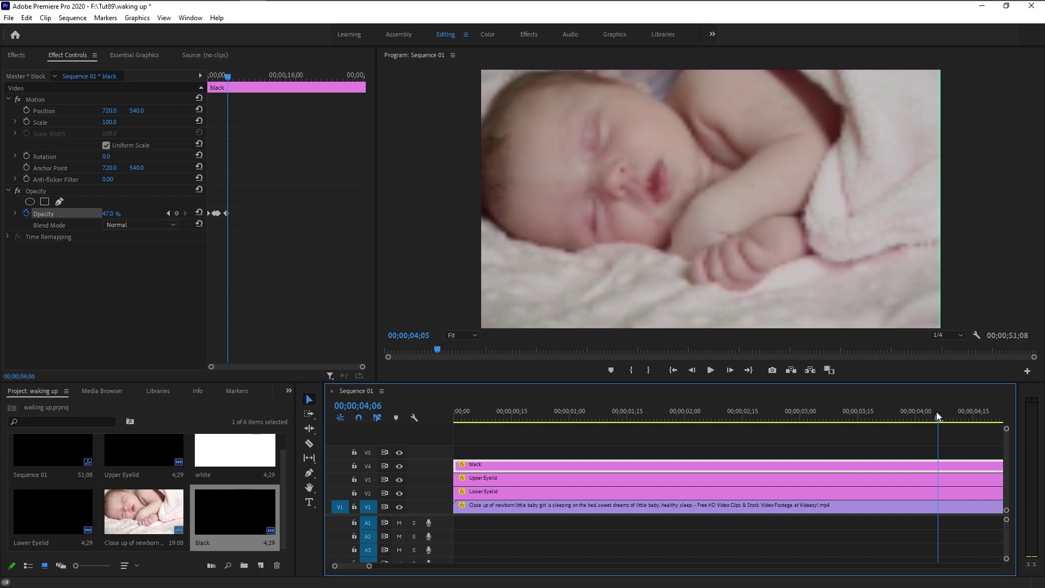
click(112, 214)
text(0)
key(Return)
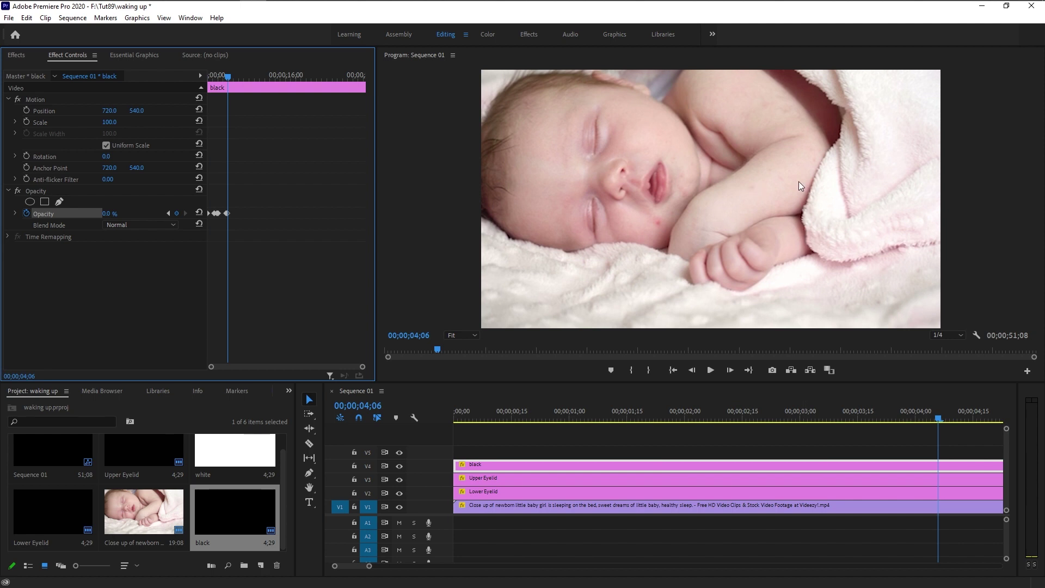
Play the sequence from the start to review the black overlay's opacity fade
click(528, 540)
key(Home)
key(minus)
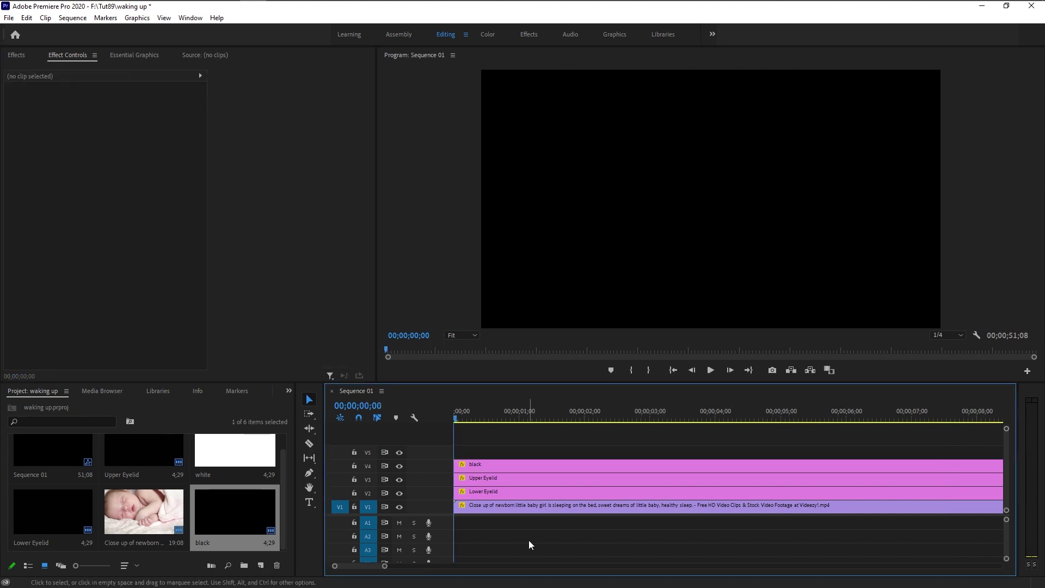
key(space)
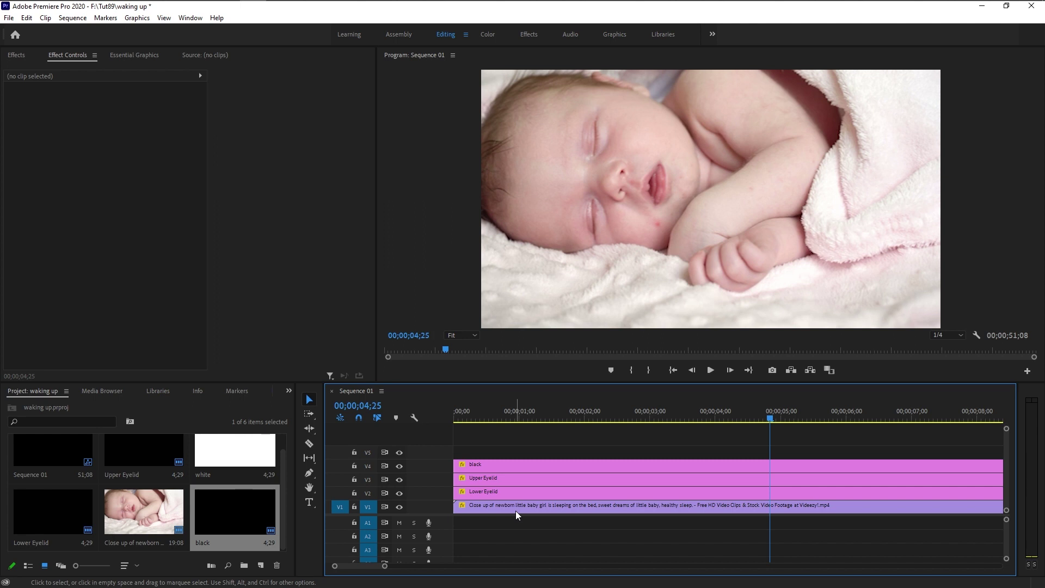
Move the black, Upper Eyelid and Lower Eyelid clips up one track and place a new adjustment layer on V2, extended to about 8 seconds
drag(483, 438, 532, 479)
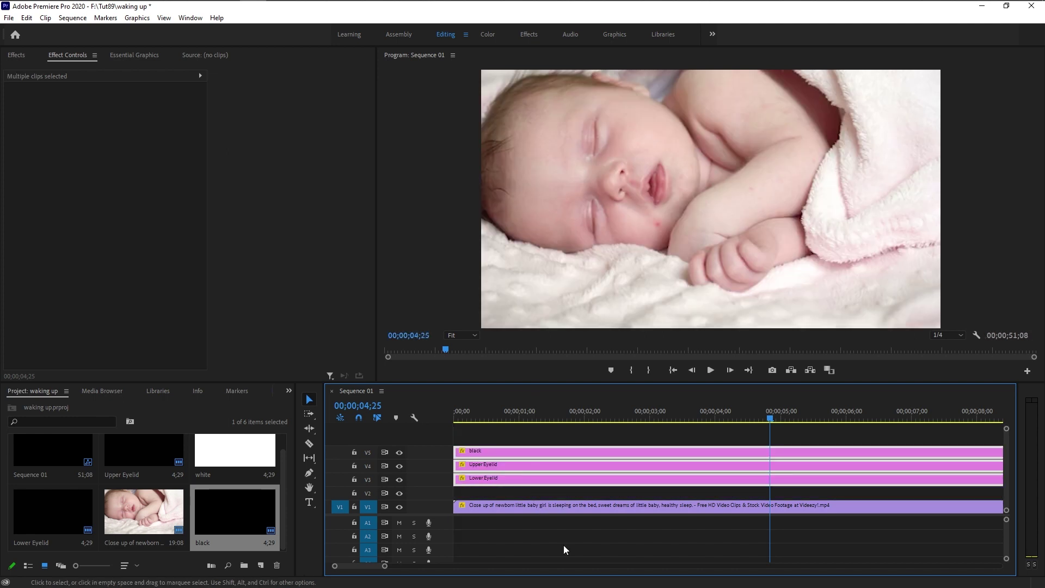
click(262, 565)
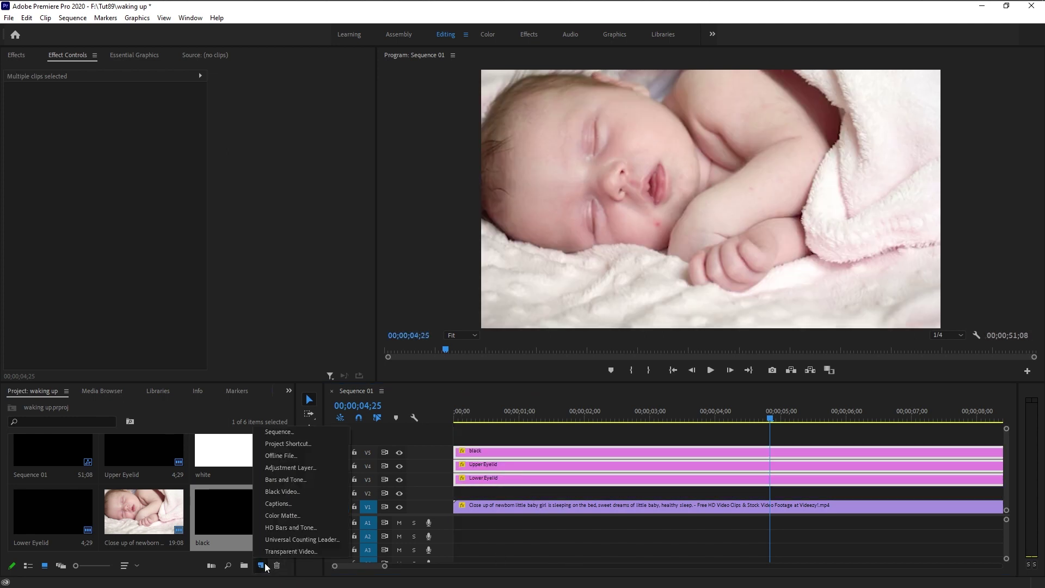
click(295, 469)
click(541, 338)
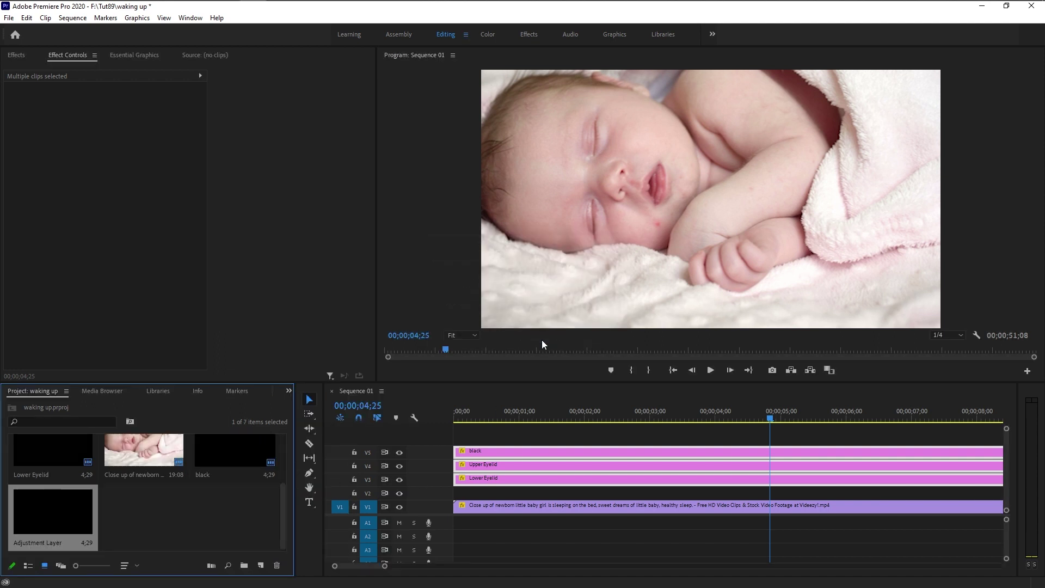
drag(64, 515, 547, 493)
drag(777, 493, 974, 494)
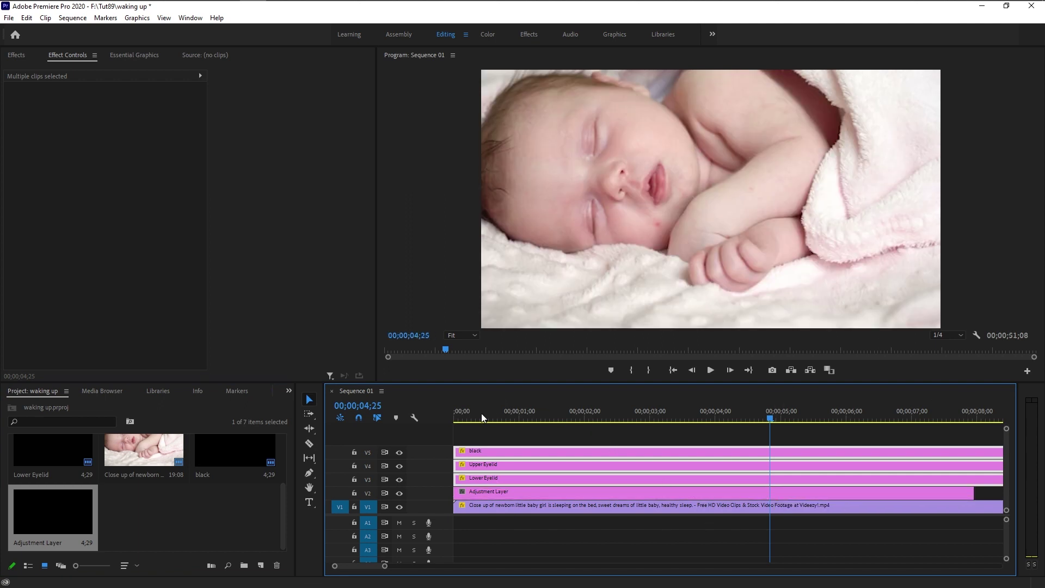
Apply the Camera Blur effect to the adjustment layer on V2 and save the project
click(461, 417)
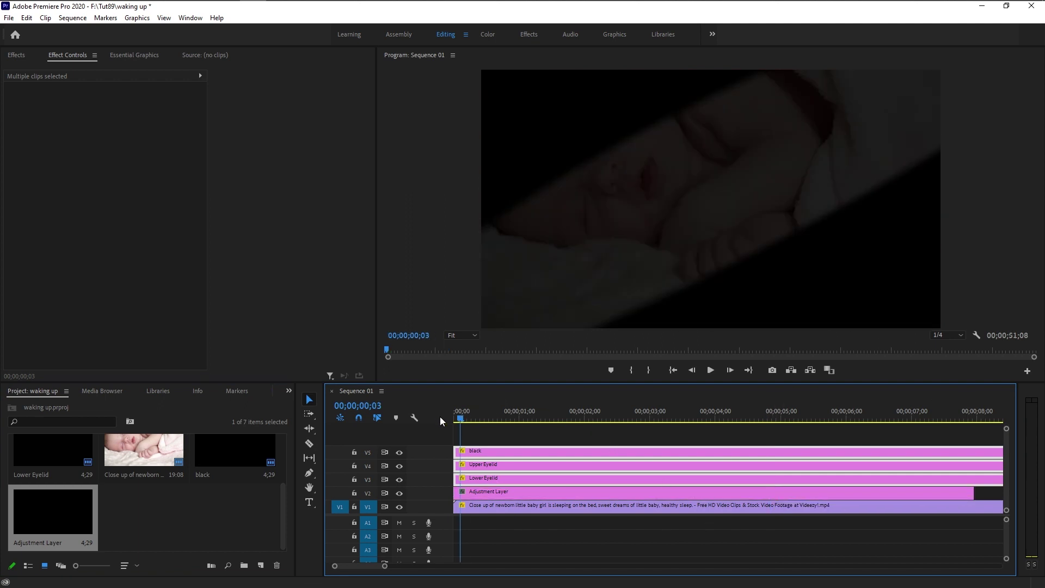
click(517, 493)
click(16, 56)
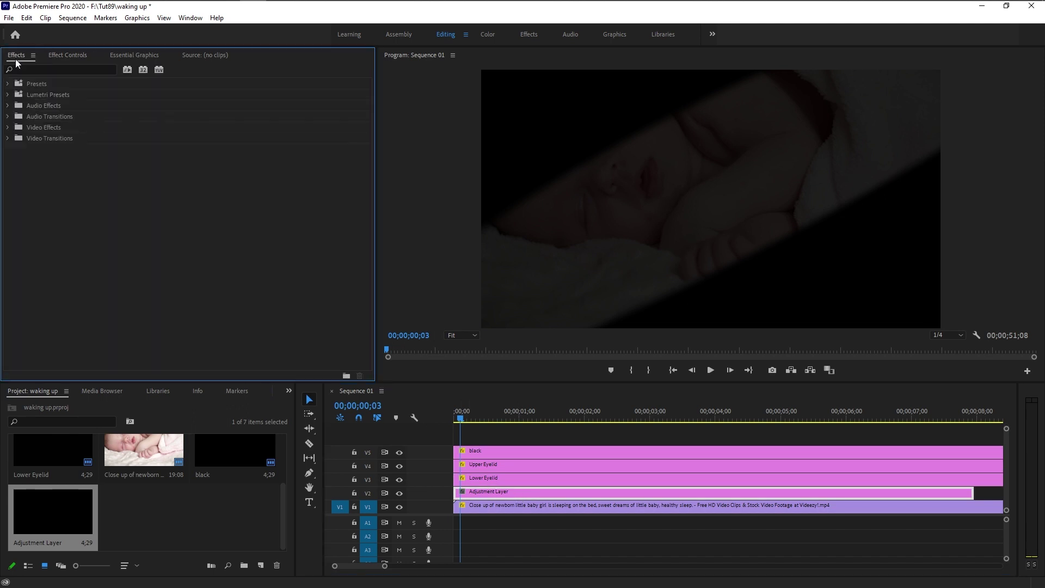
click(40, 71)
text(blur)
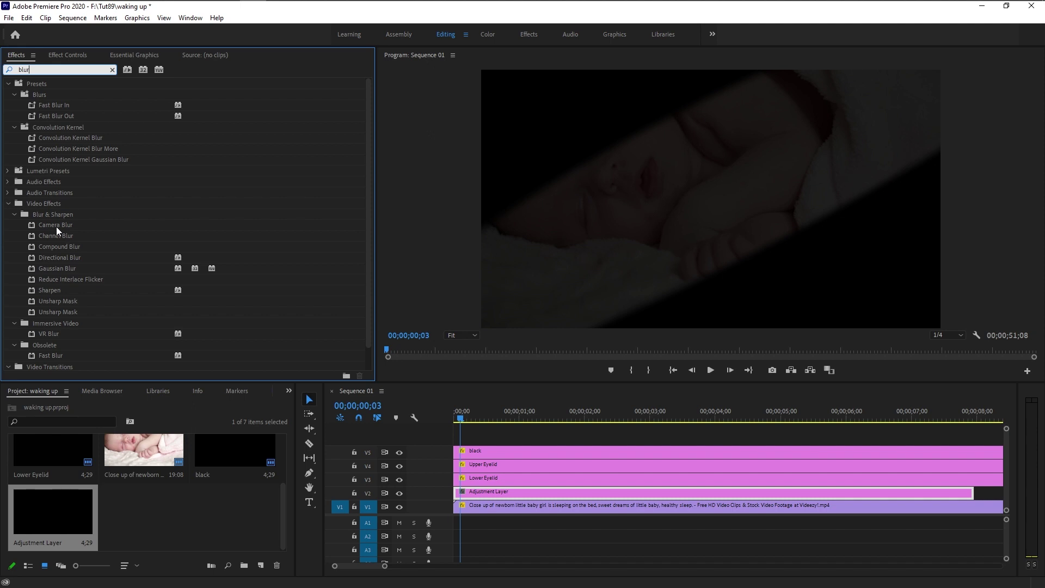
drag(56, 226, 476, 496)
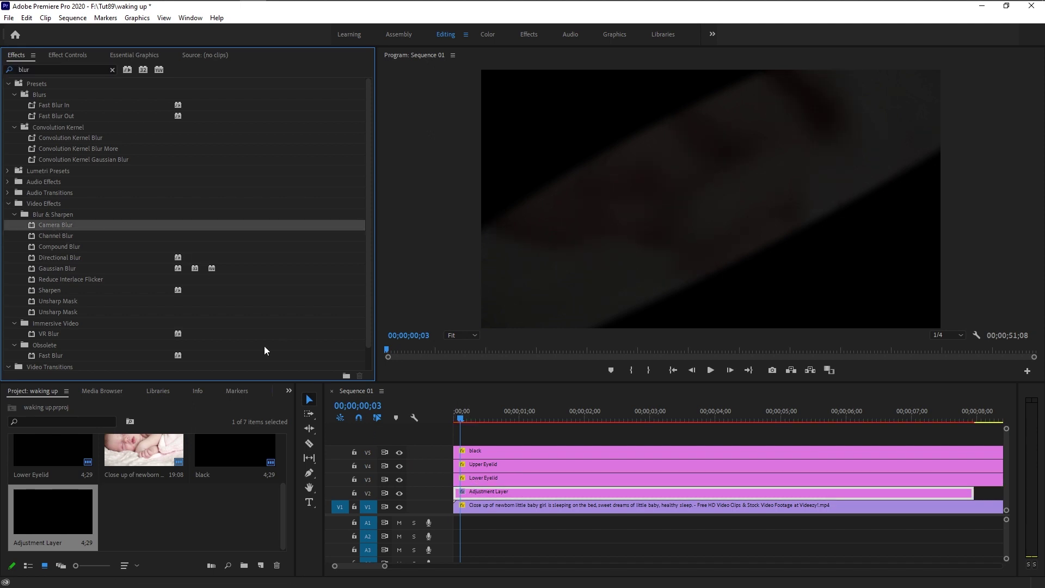
key(ctrl+s)
Set the adjustment layer's Percent Blur to 10 and enable its keyframing at 00;00;01;14
click(74, 56)
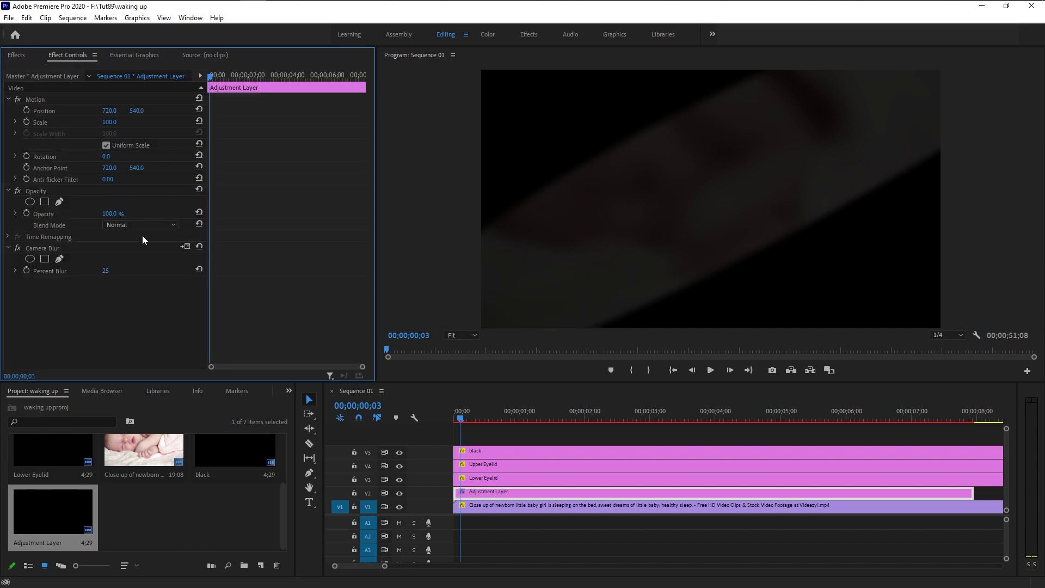
click(57, 250)
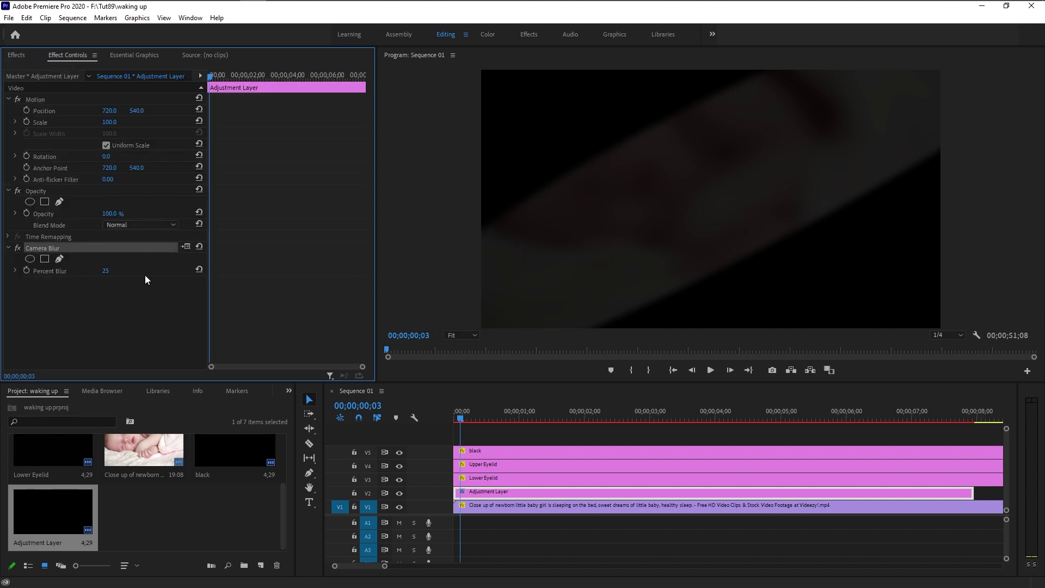
drag(519, 424, 550, 428)
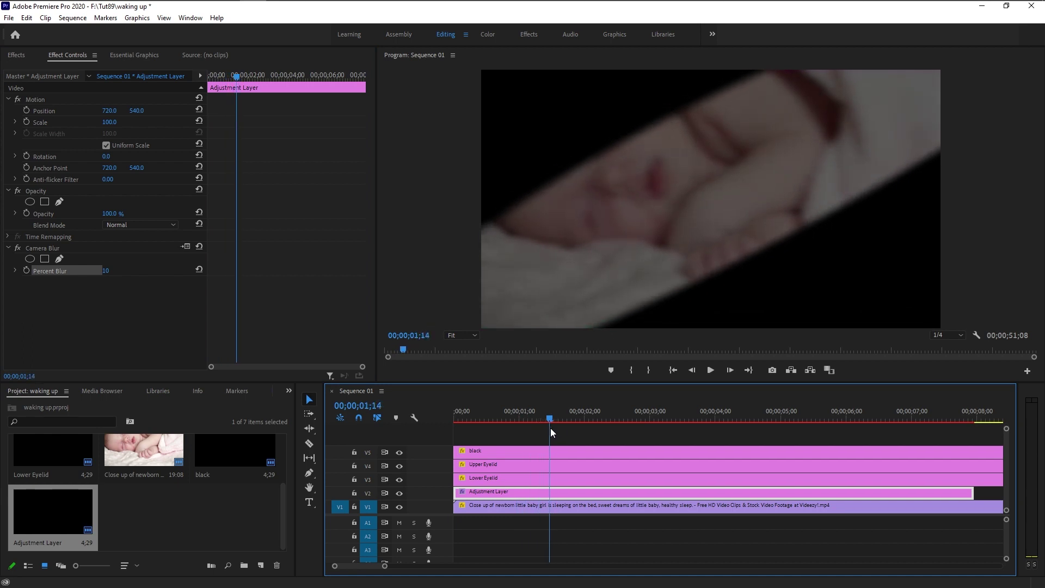
click(26, 271)
Keyframe the Camera Blur's Percent Blur to 6 at 00;00;02;09 and apply Ease Out to that keyframe
drag(554, 417, 606, 424)
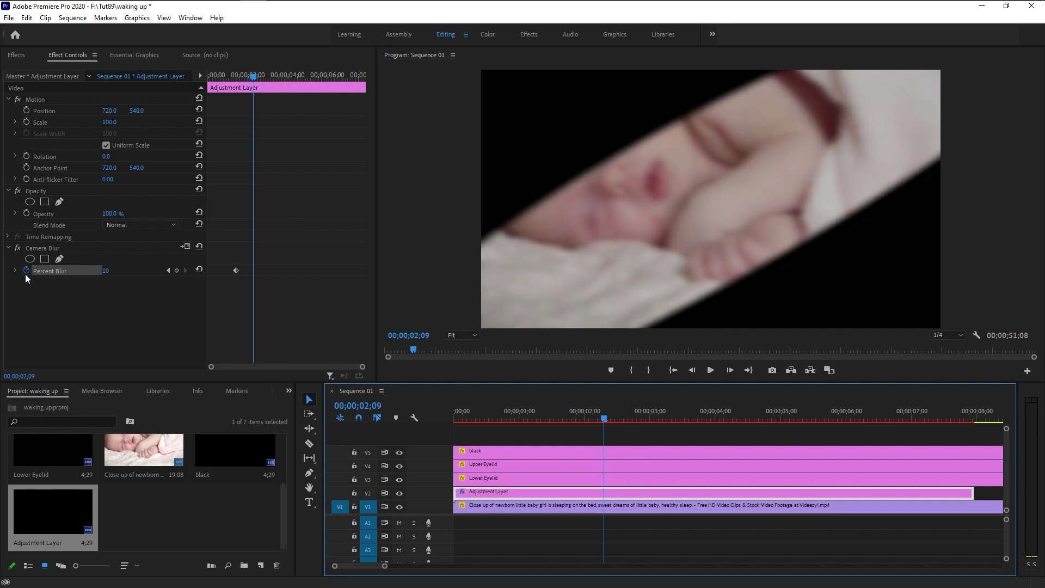
click(106, 271)
text(6)
key(Return)
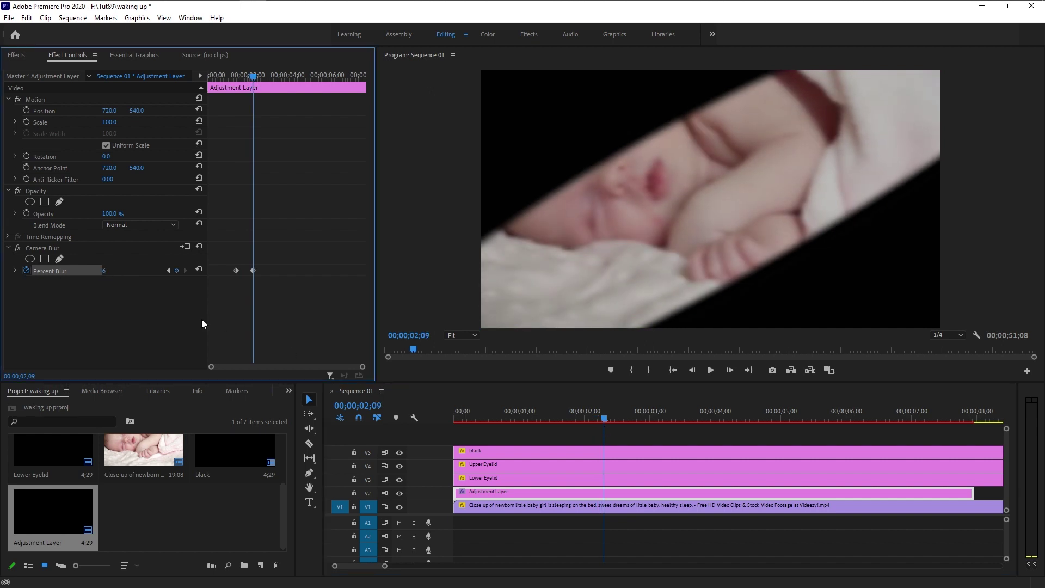
click(260, 270)
right_click(254, 271)
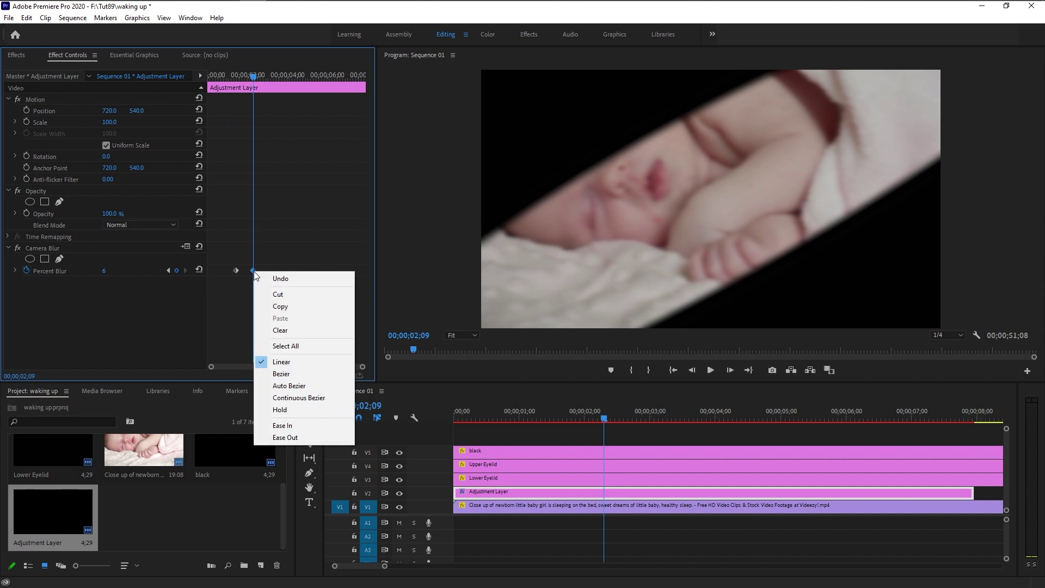
click(353, 440)
Add a Percent Blur keyframe holding the value 6 at 00;00;03;24
drag(595, 416, 592, 416)
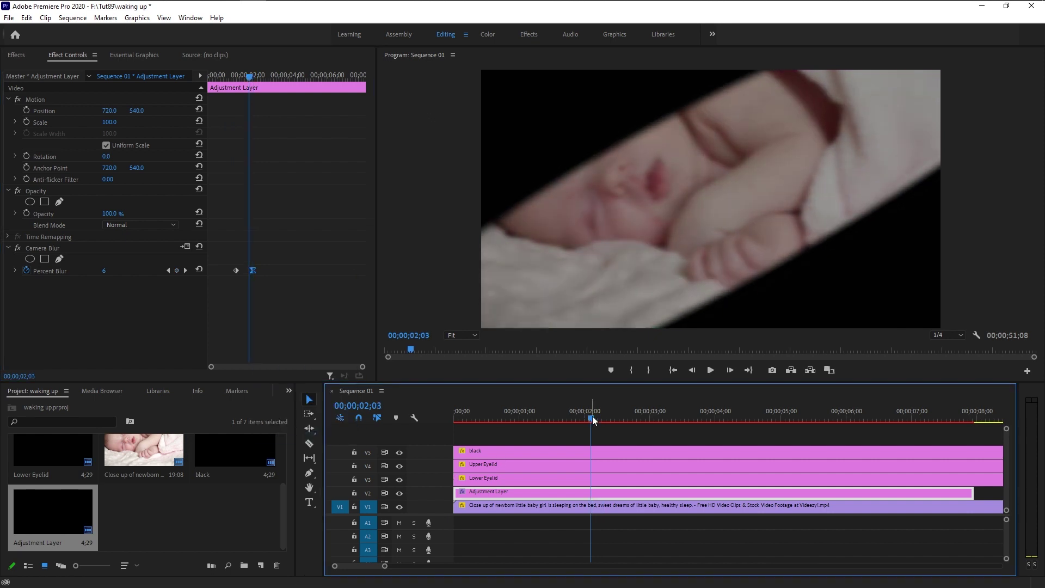
drag(592, 416, 701, 428)
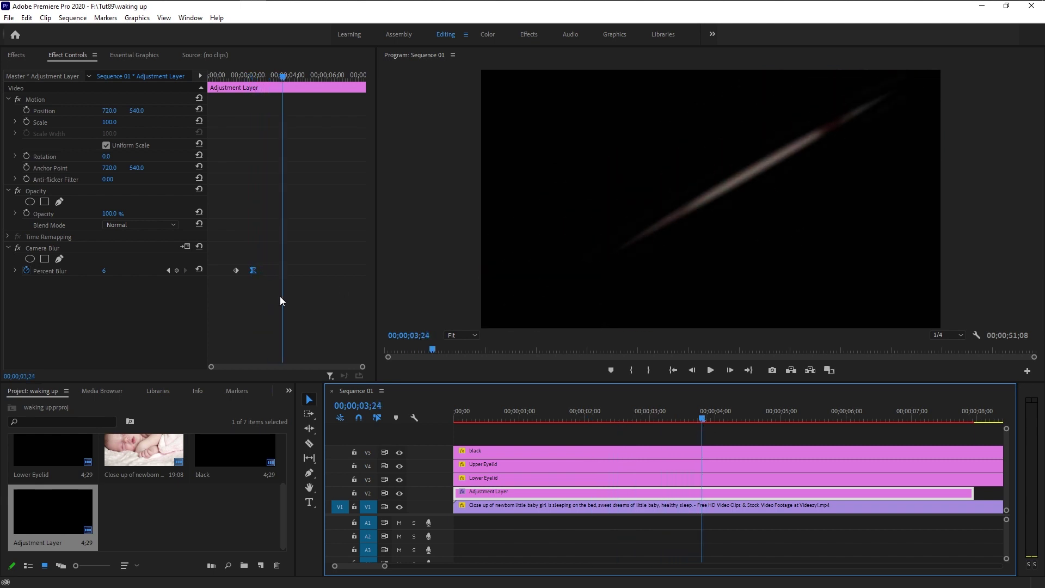
click(176, 271)
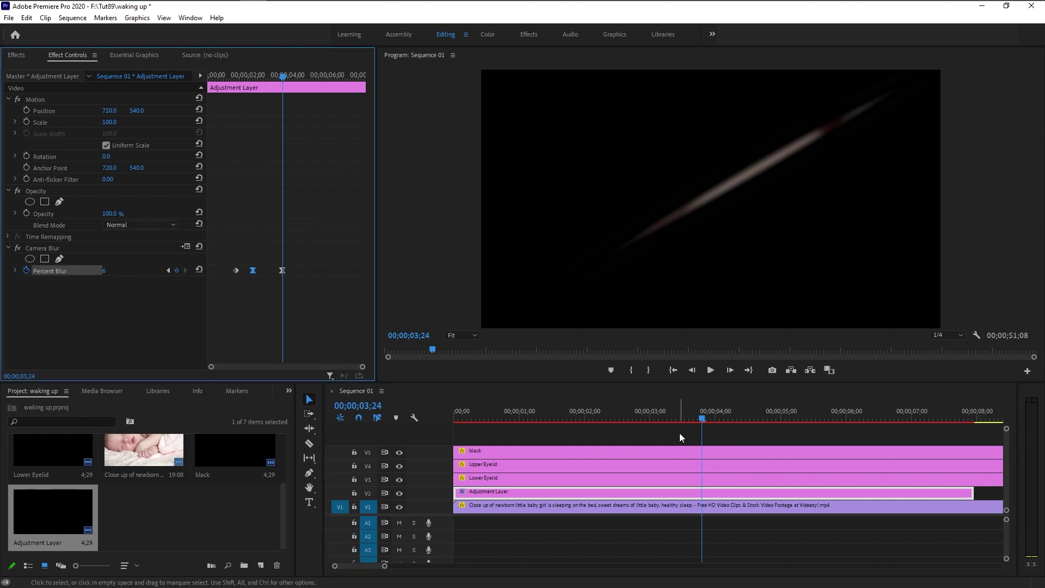
Keyframe Percent Blur to 0 at 00;00;04;08 and change the 00;00;03;24 keyframe's interpolation to Linear
click(709, 419)
drag(708, 420, 733, 420)
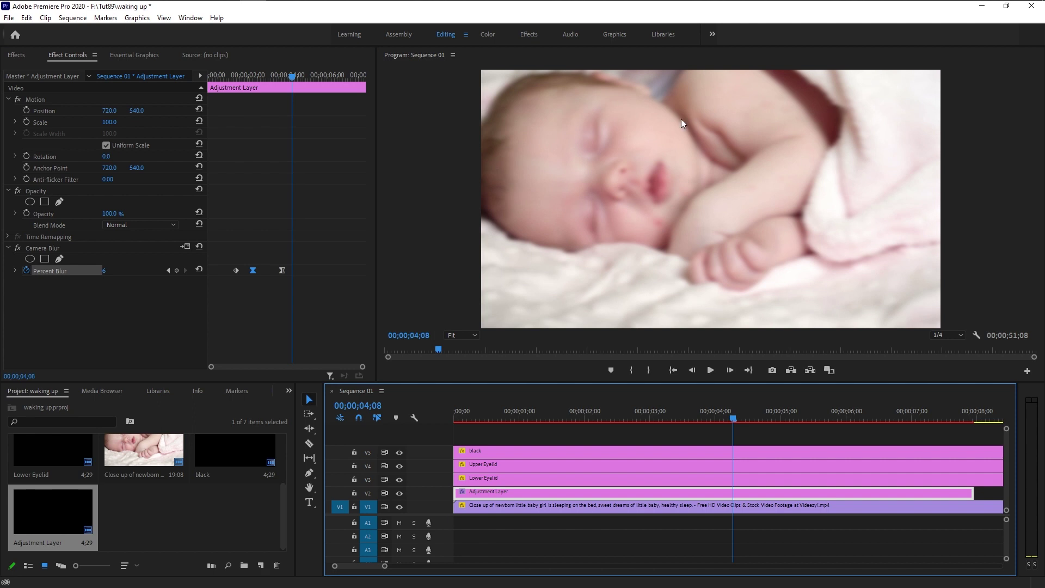
click(117, 267)
text(0)
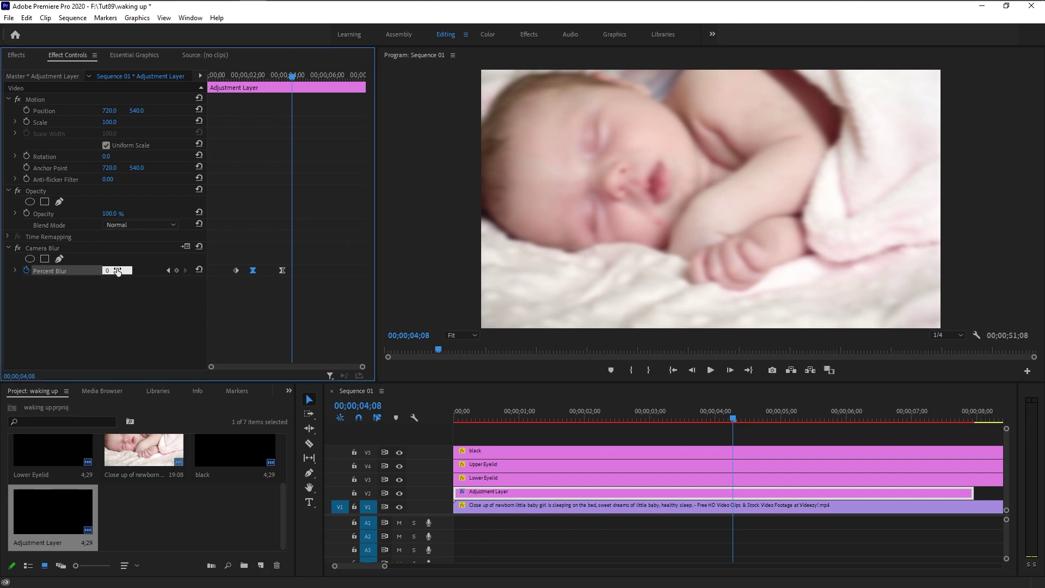
key(Return)
click(283, 269)
key(=)
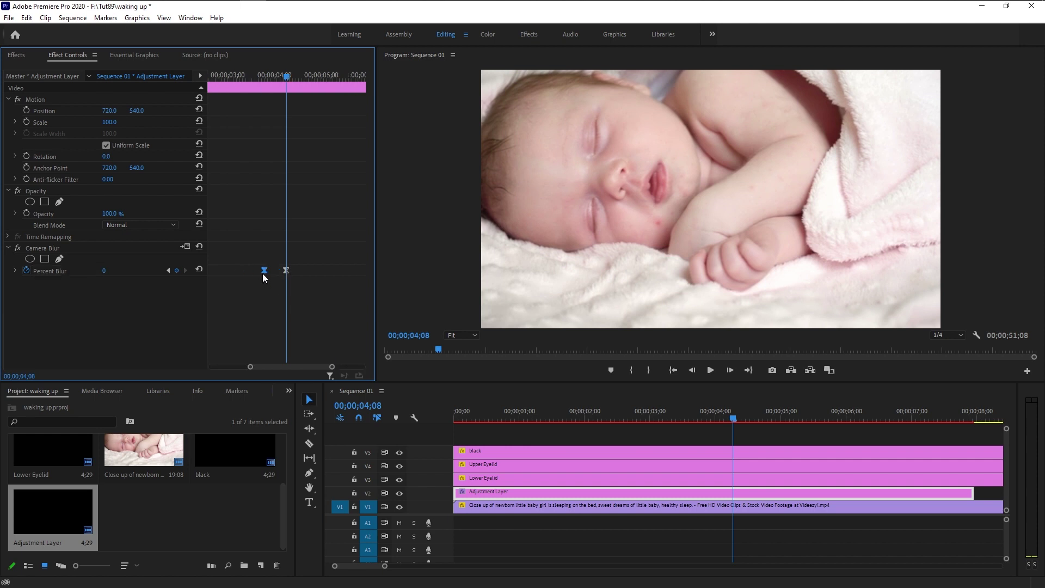
right_click(263, 270)
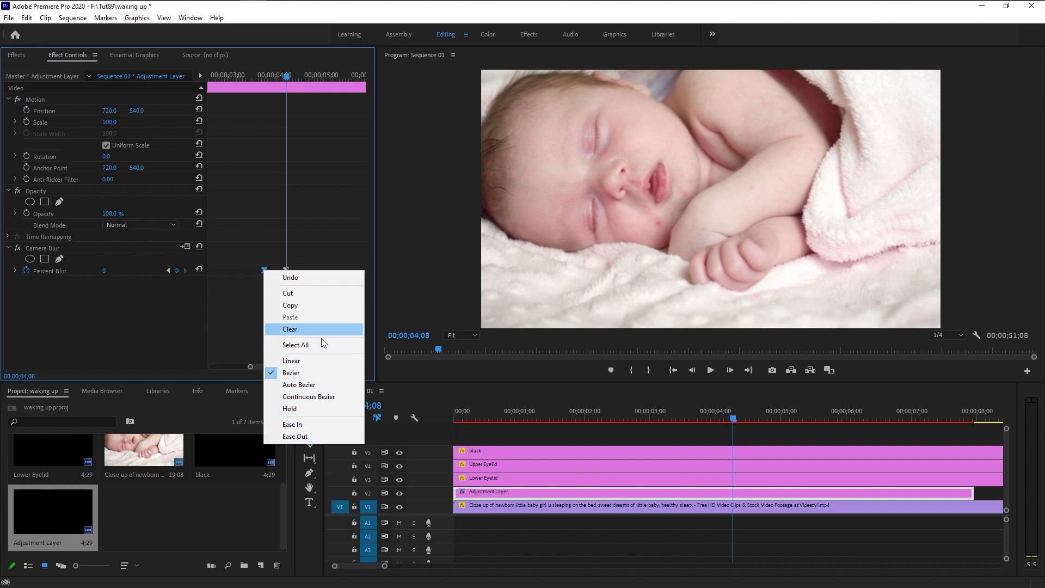
click(326, 360)
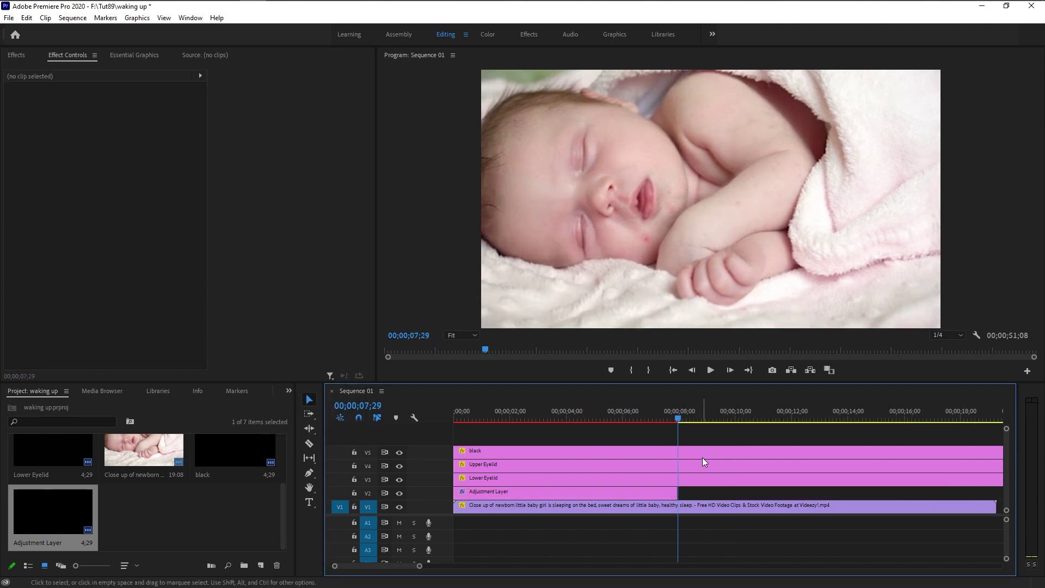
Split the black, Upper Eyelid and Lower Eyelid clips at the adjustment layer's end, 00;00;07;29, and delete the parts after it
drag(703, 428, 745, 491)
click(309, 444)
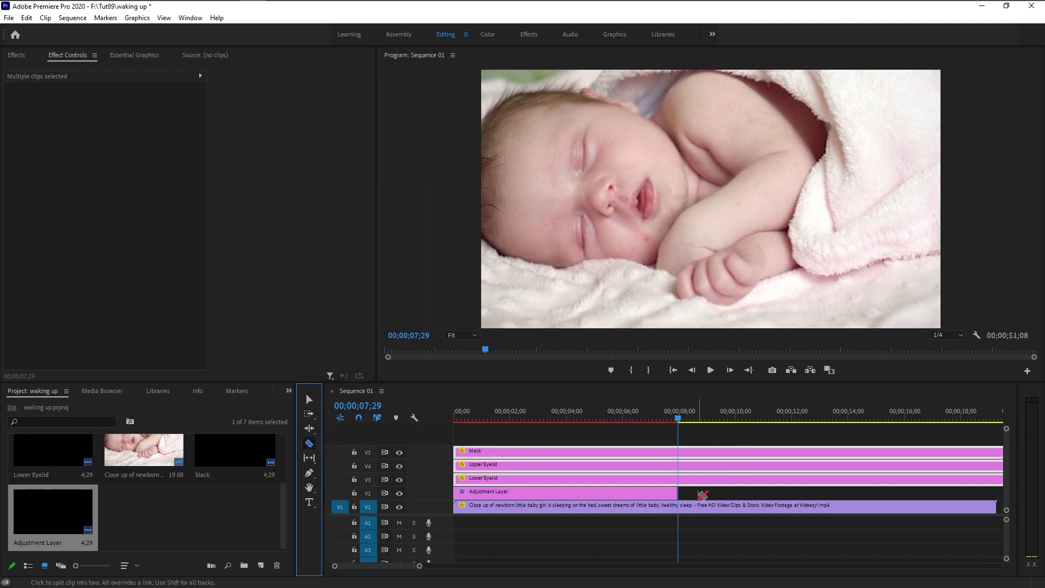
click(679, 466)
click(680, 479)
click(681, 451)
key(v)
drag(704, 439, 734, 486)
key(Delete)
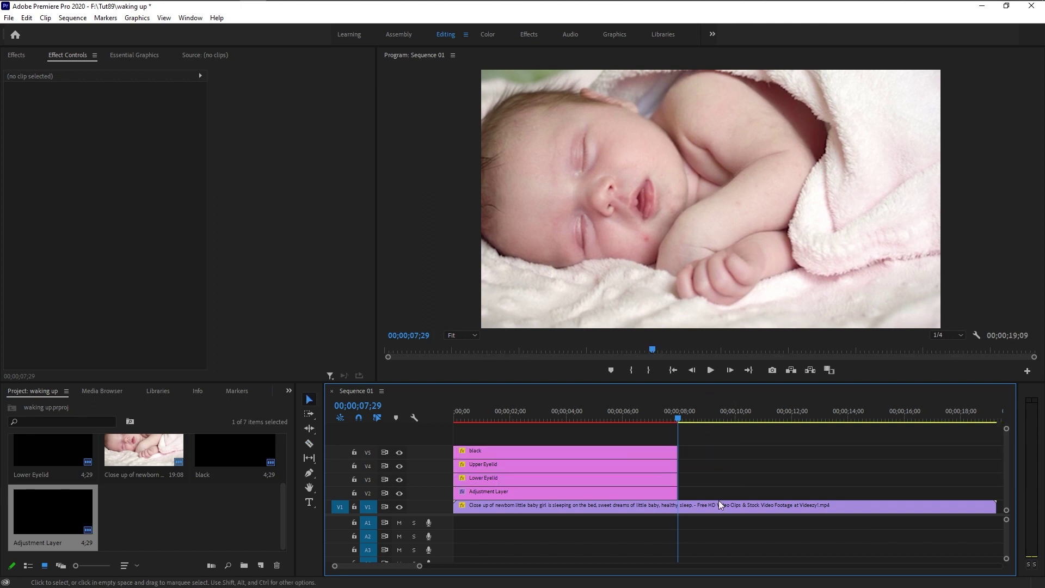
Render the sequence previews and play the waking-up effect from the start
click(476, 414)
key(Return)
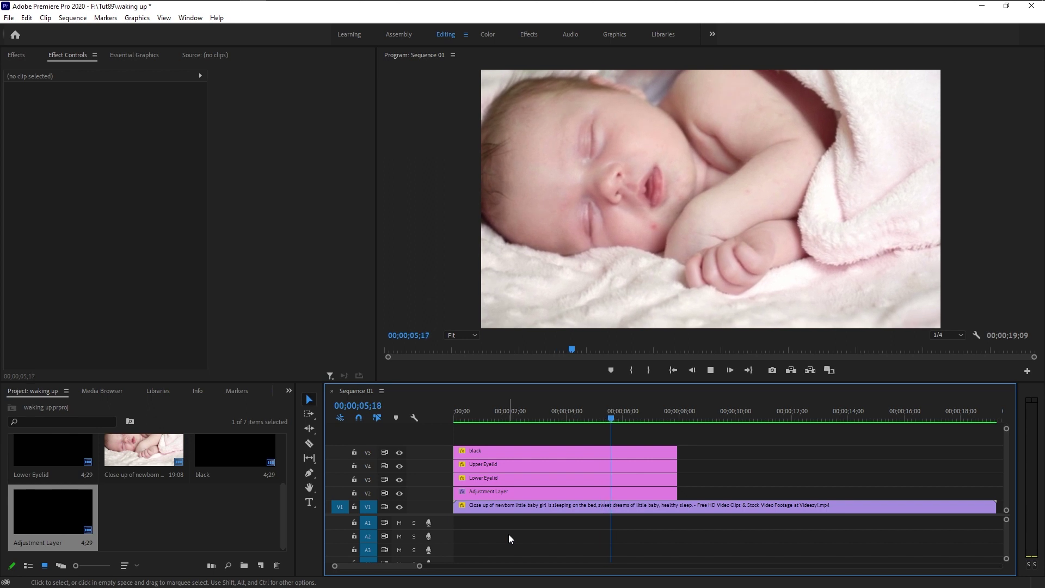
key(space)
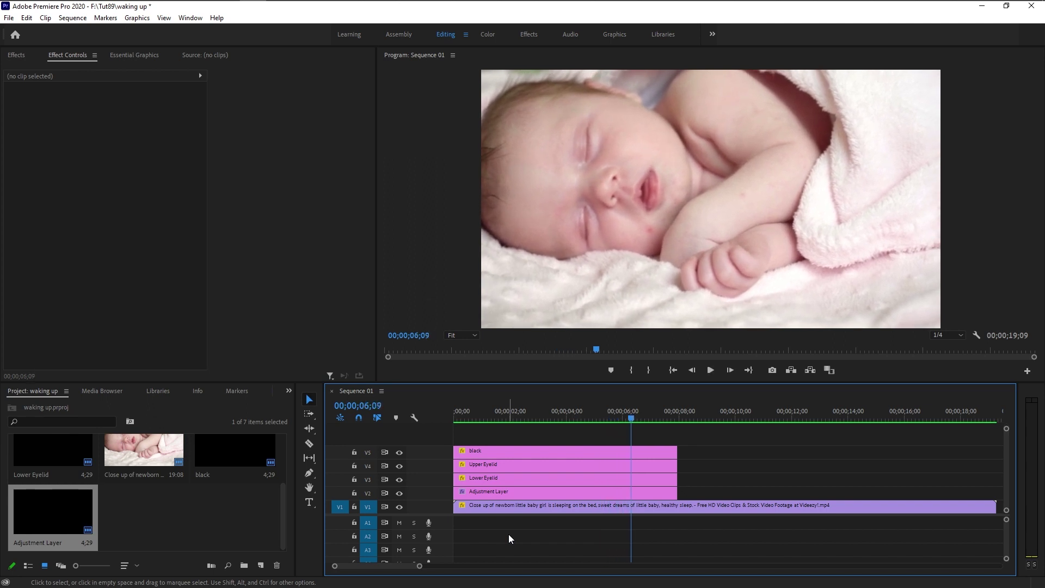
key(Home)
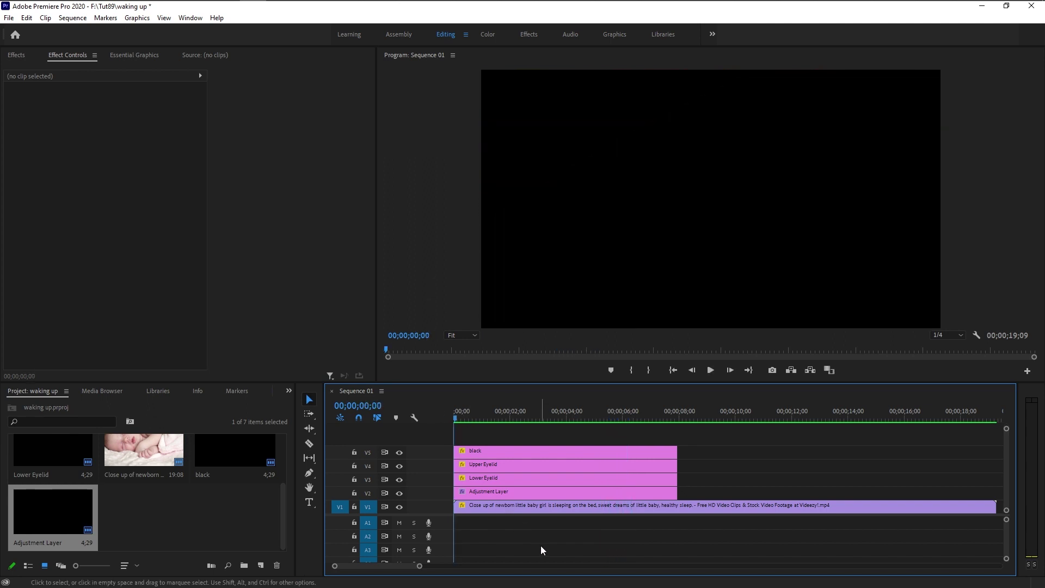
key(space)
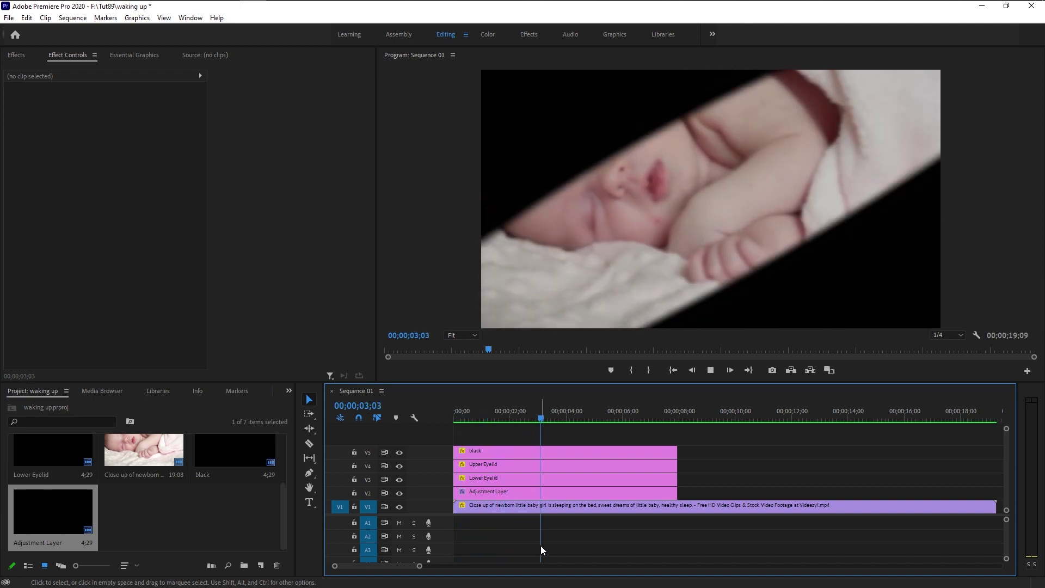
key(space)
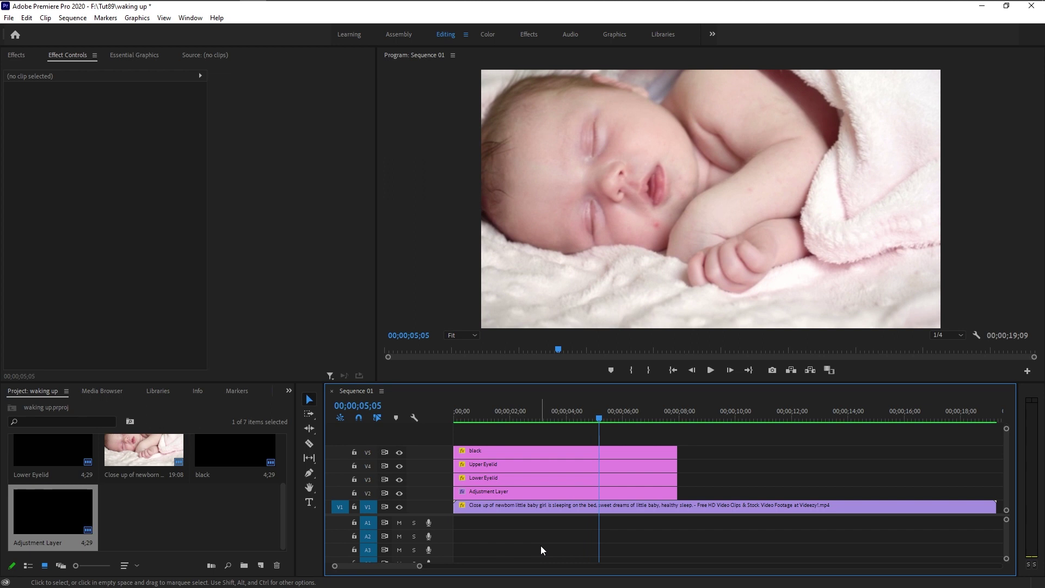
key(Home)
drag(456, 418, 466, 426)
key(Home)
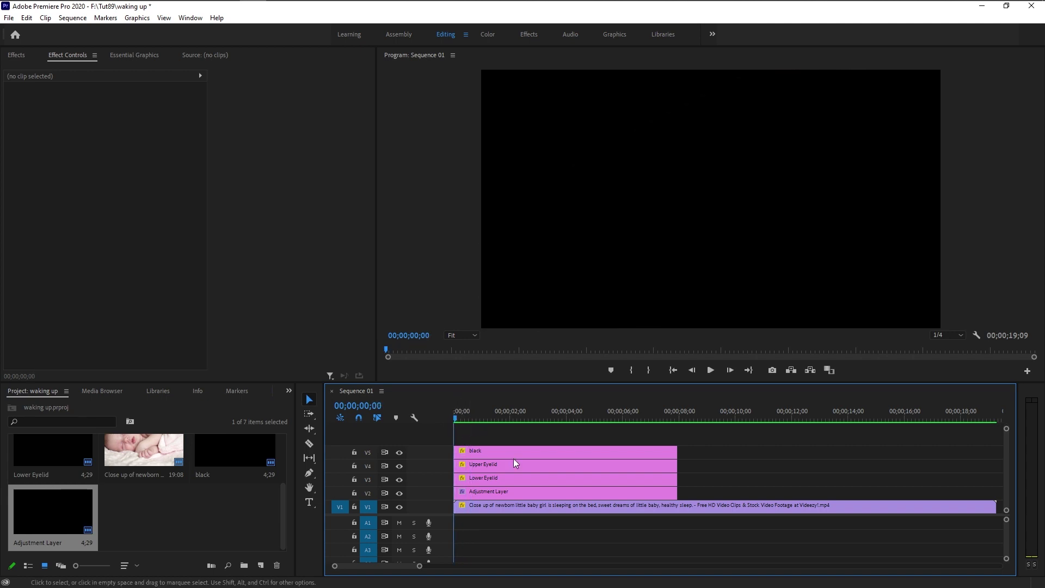
Shift the two eyelid clips and adjustment layer to start at 00;00;00;19, and move the black clip's first opacity keyframe to the same time
drag(699, 494, 540, 484)
click(480, 452)
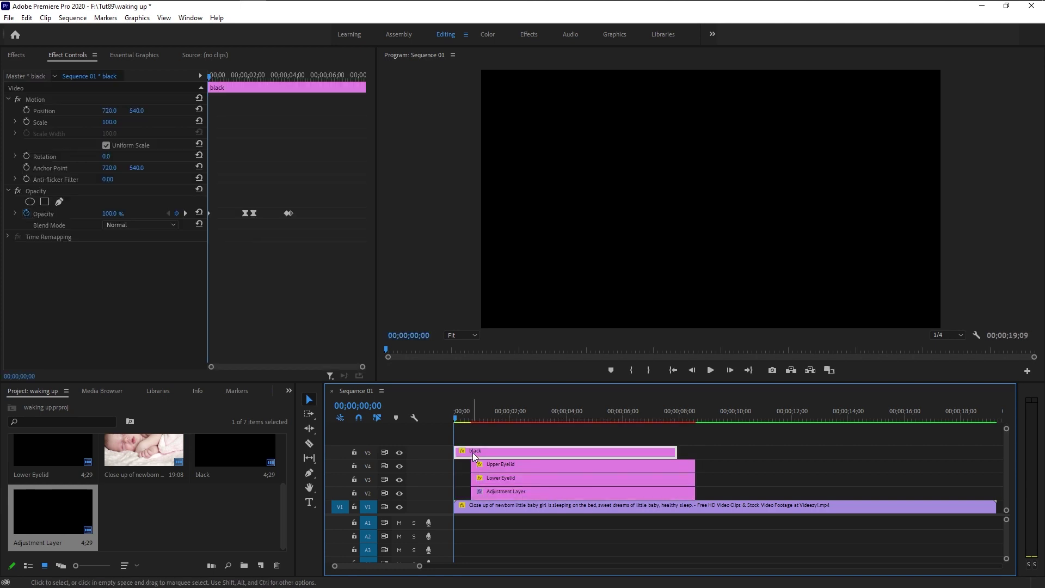
drag(466, 415, 472, 417)
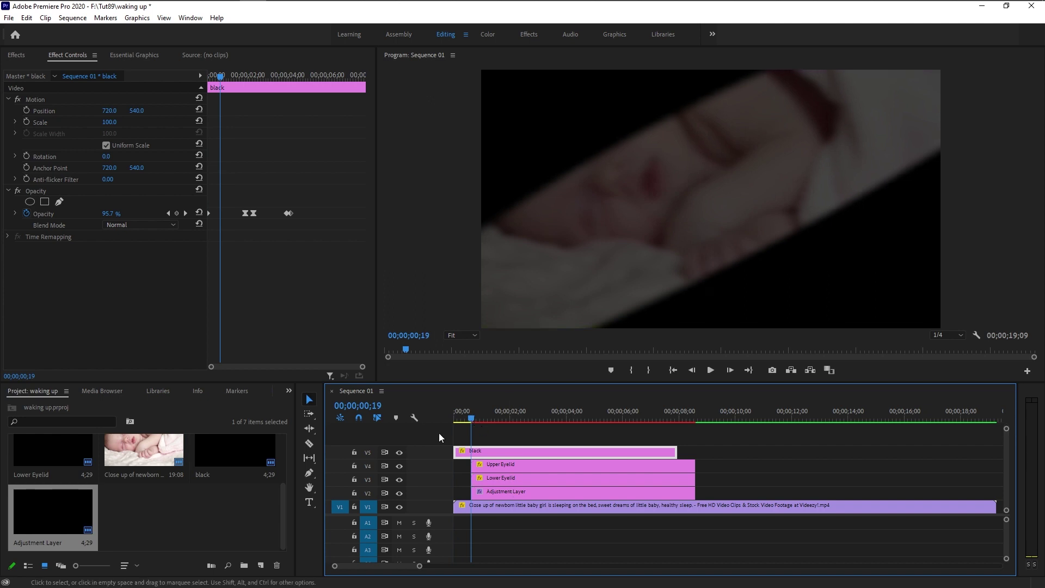
click(220, 227)
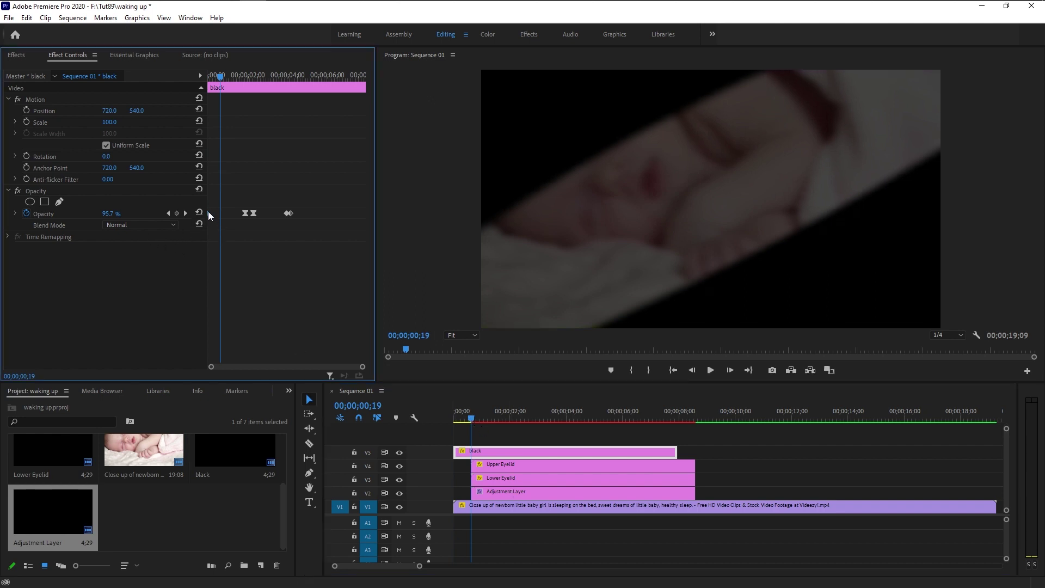
drag(209, 213, 219, 214)
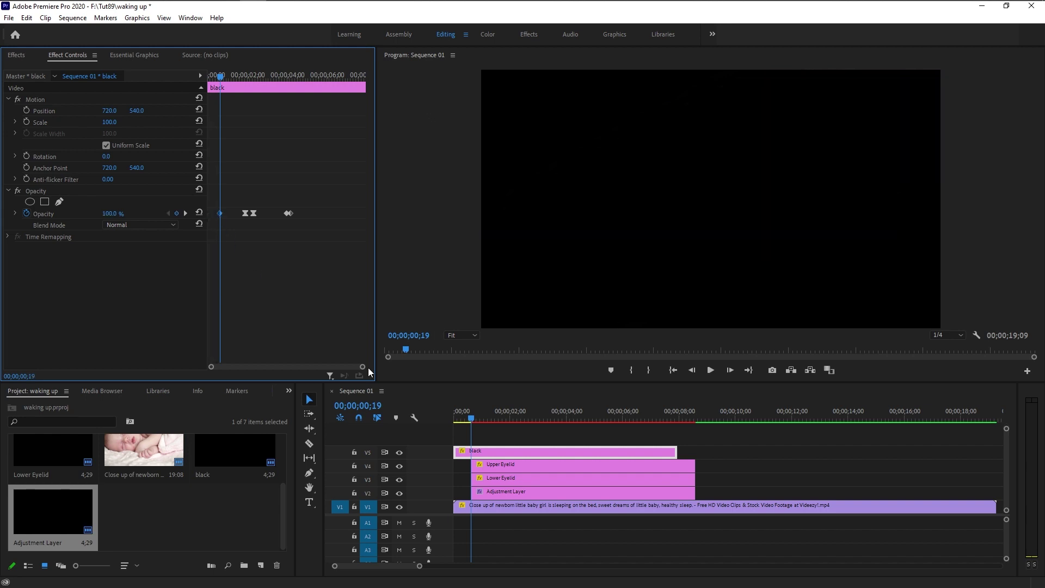
Play the sequence from the start to review the delayed eye opening
click(539, 569)
key(Home)
key(space)
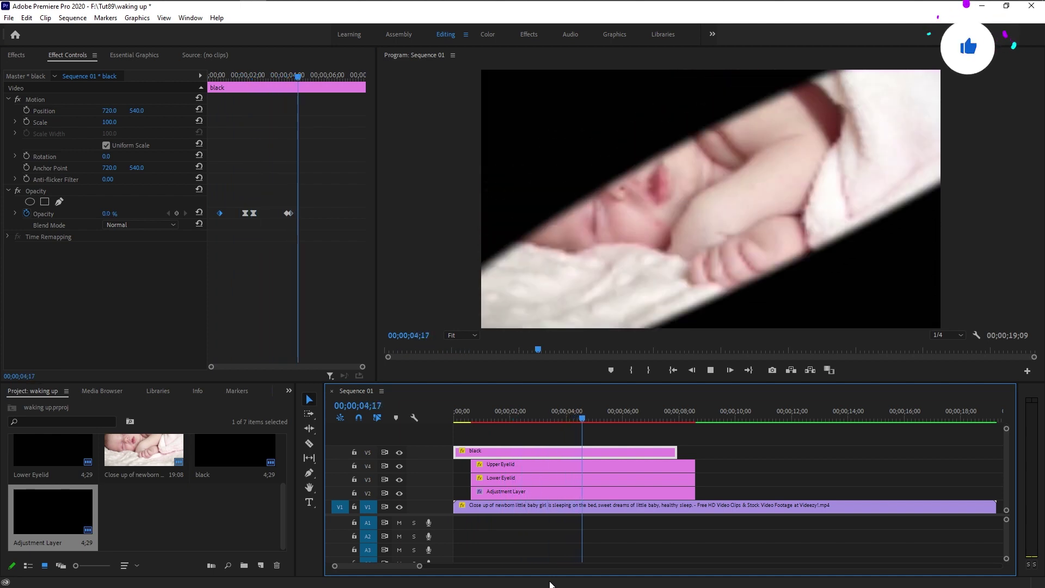
key(space)
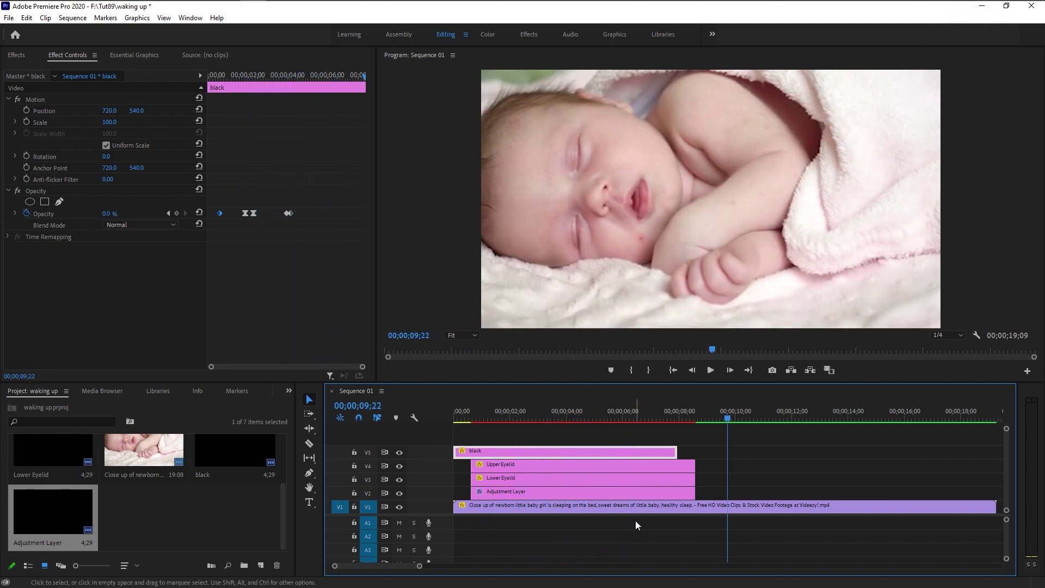